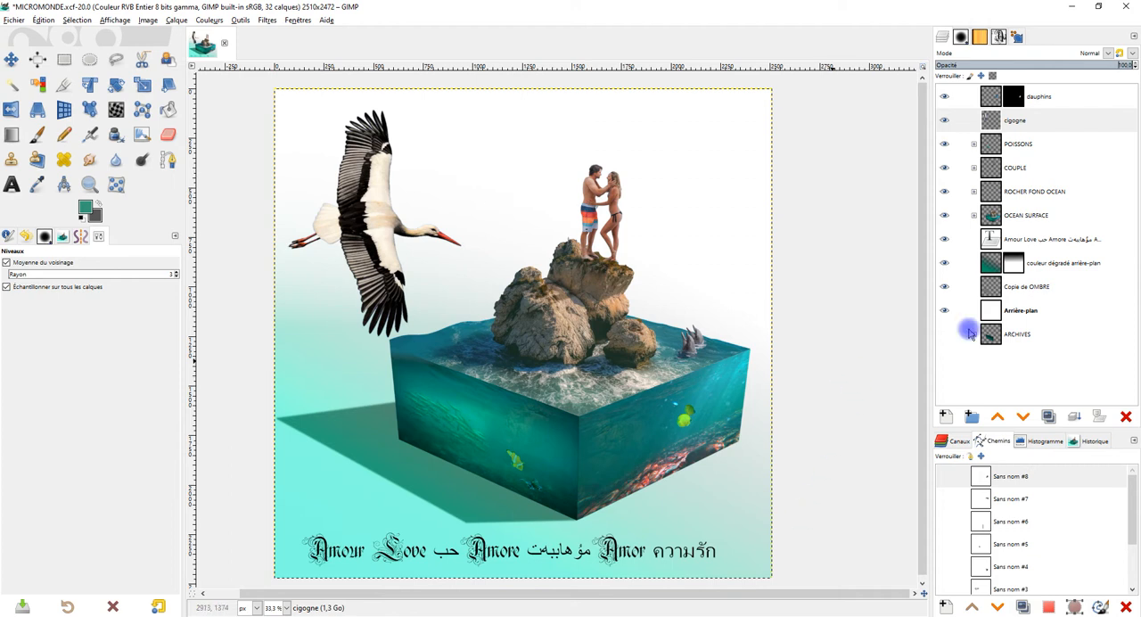
# Step: Crop the cigogne layer to its content
pyautogui.click(1033, 121)
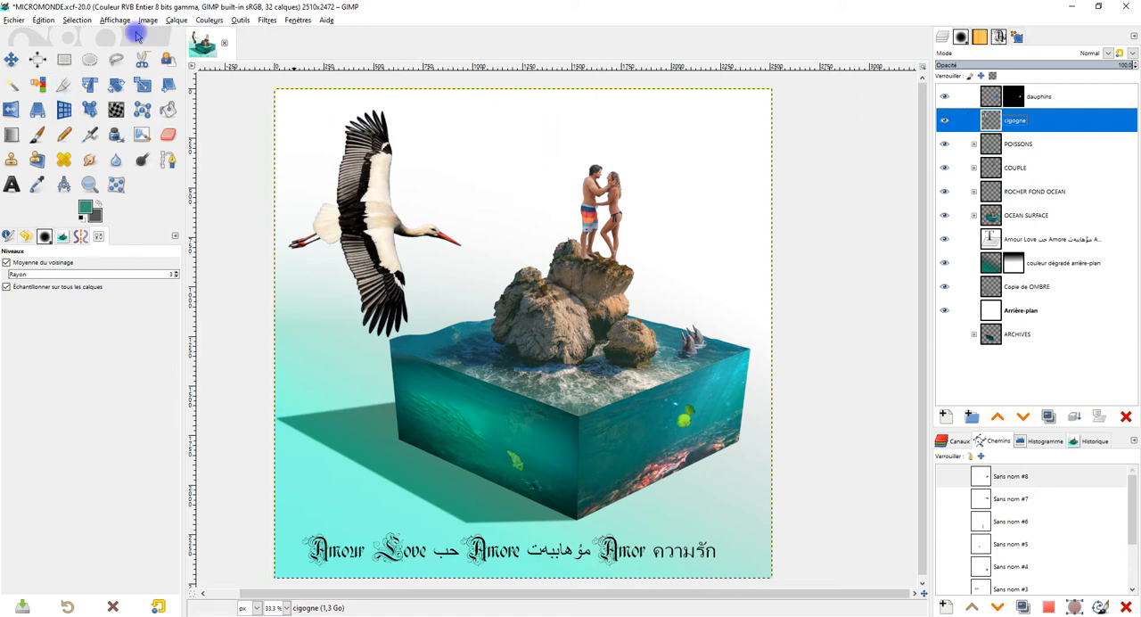
pyautogui.click(179, 20)
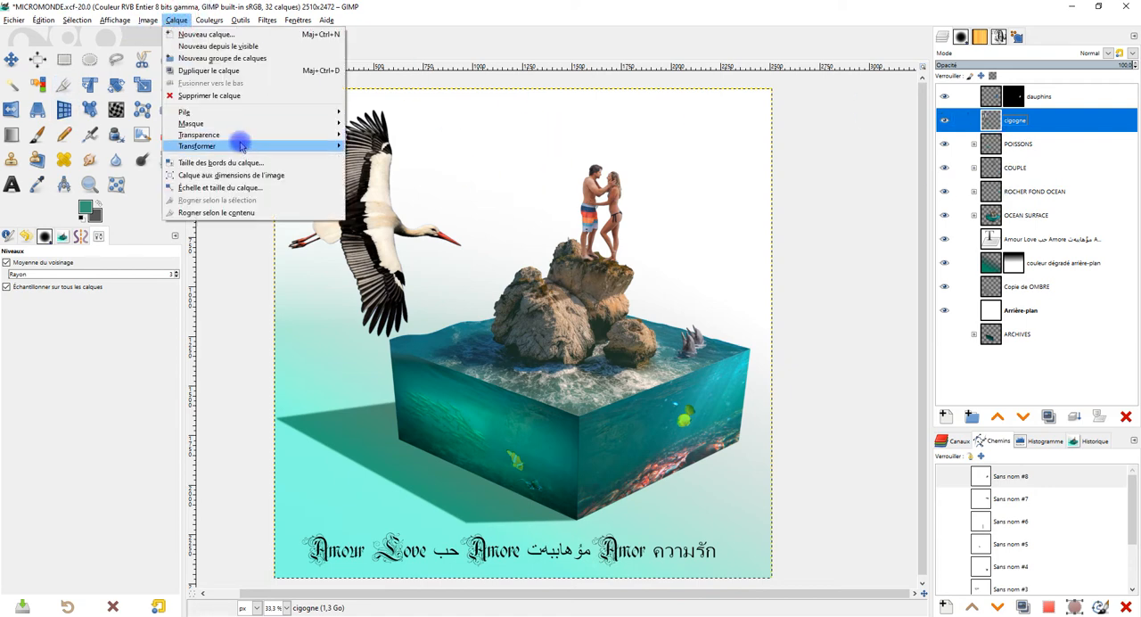
pyautogui.click(239, 212)
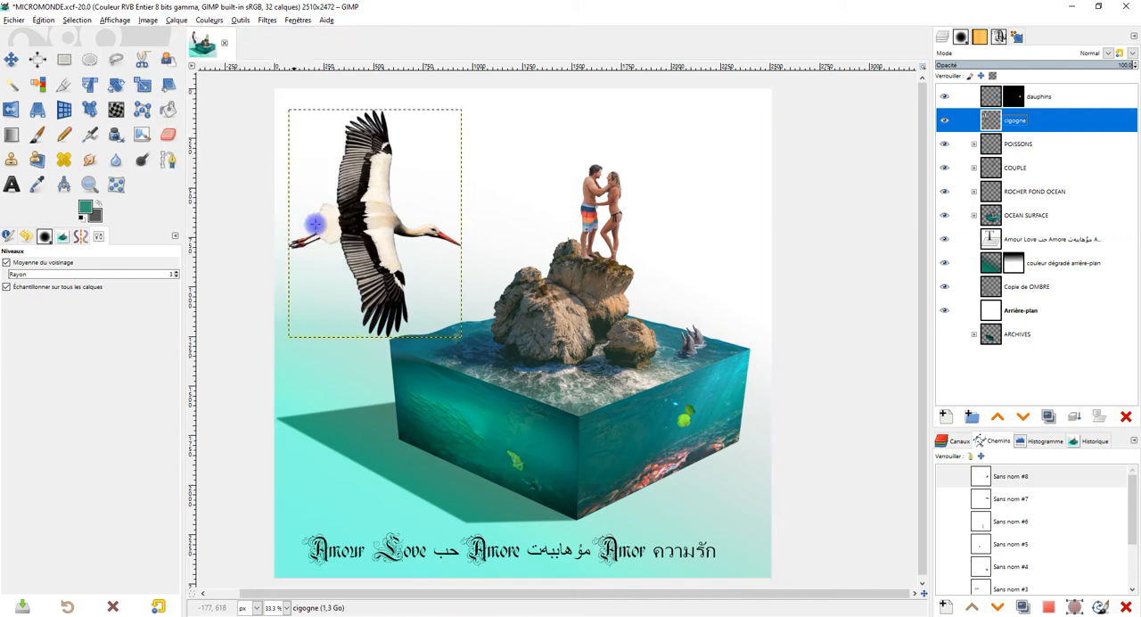
# Step: Scale the stork down proportionally to about 329 x 433 px and position it in the sky to the left of the couple
pyautogui.click(143, 84)
pyautogui.click(344, 207)
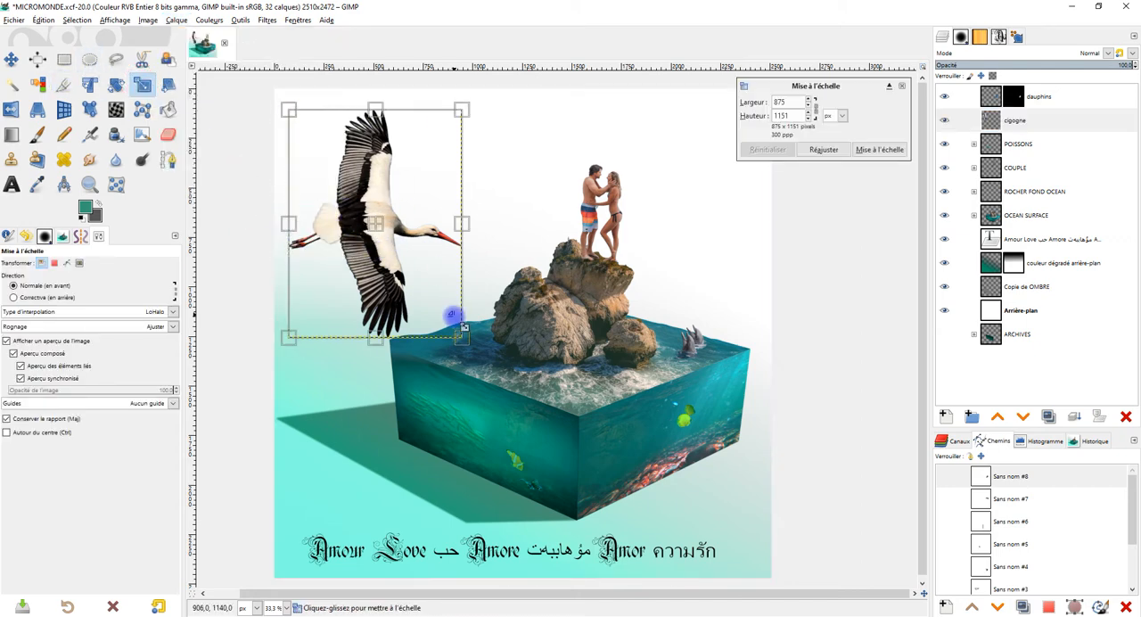
pyautogui.click(814, 109)
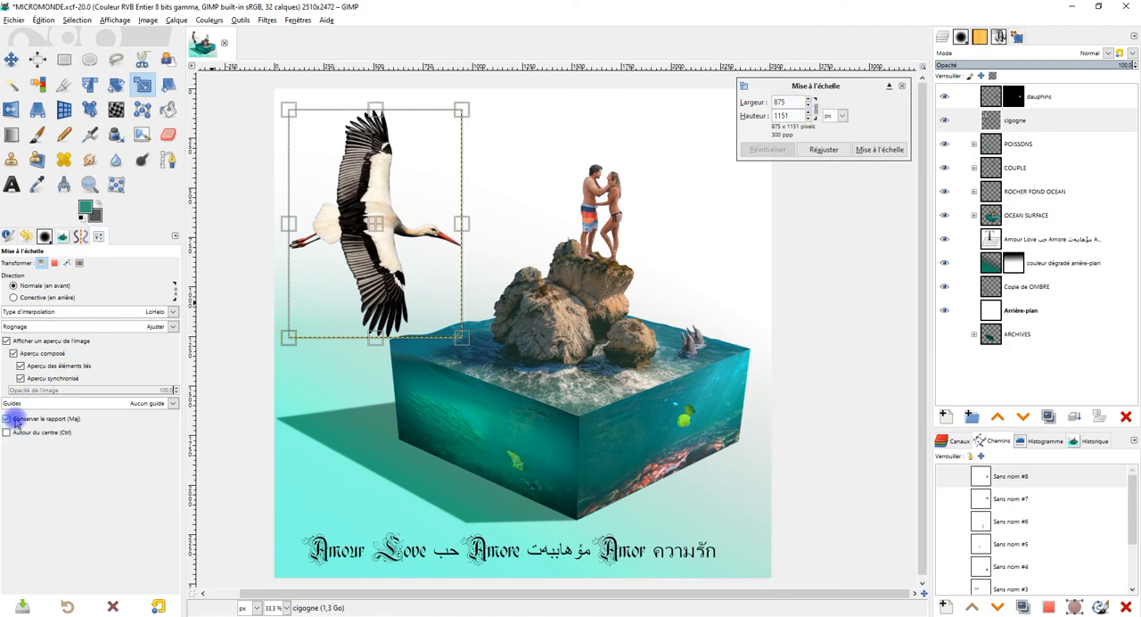
pyautogui.moveTo(461, 339); pyautogui.dragTo(365, 212)
pyautogui.moveTo(324, 167); pyautogui.dragTo(481, 164)
pyautogui.moveTo(512, 204); pyautogui.dragTo(504, 189)
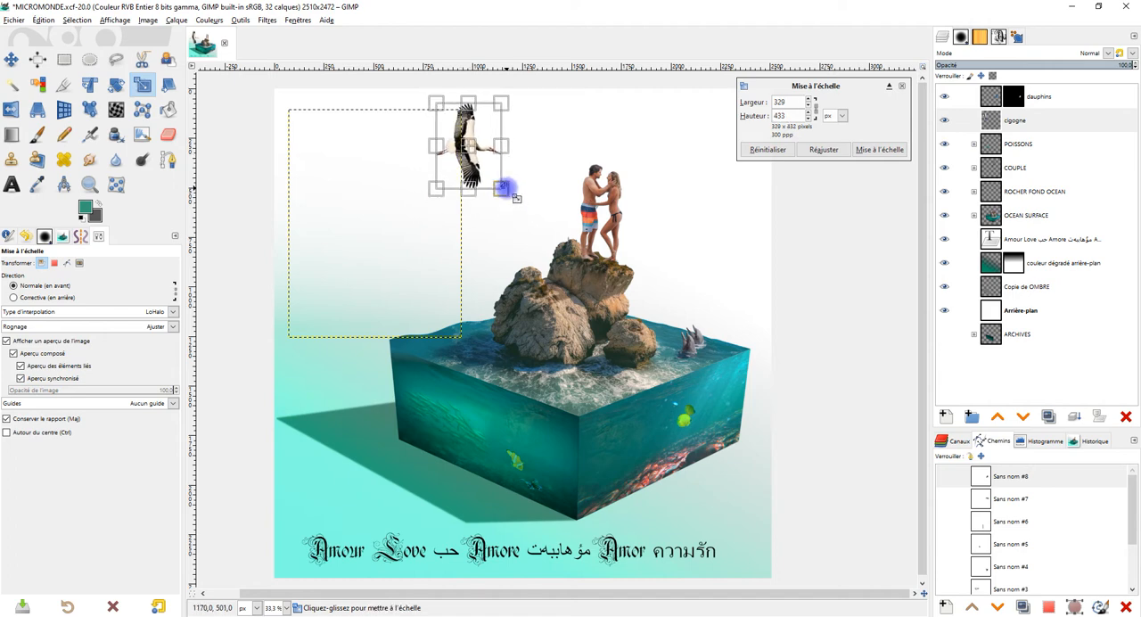
pyautogui.moveTo(469, 145); pyautogui.dragTo(479, 163)
pyautogui.click(885, 150)
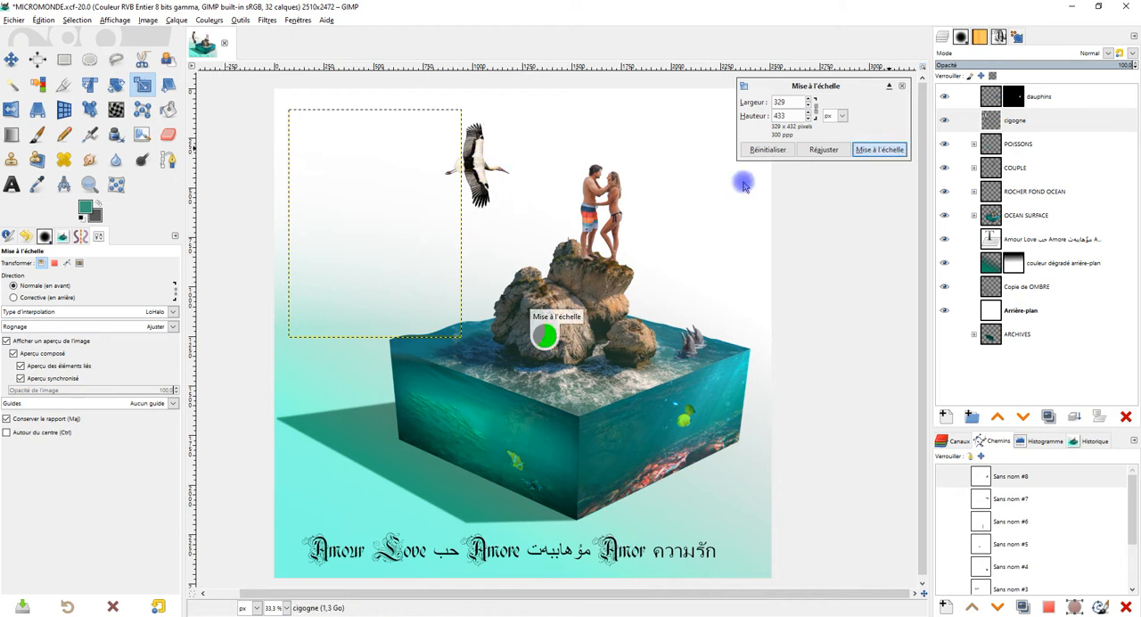
# Step: Duplicate the cigogne layer and rename the copy "ombre cigogne"
pyautogui.click(1049, 416)
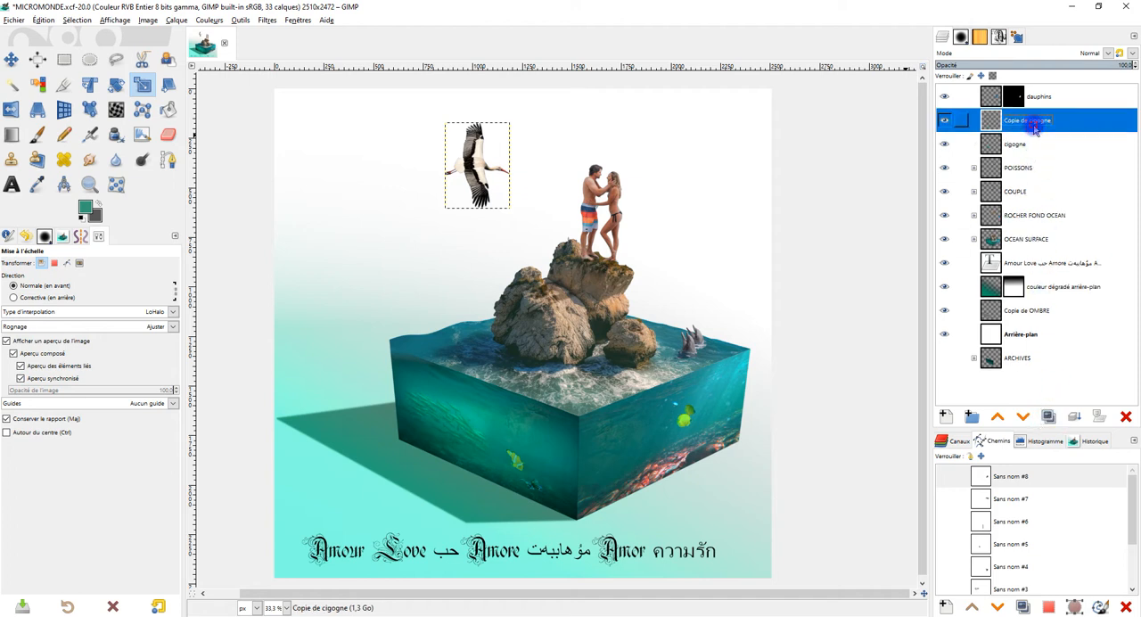
pyautogui.doubleClick(1026, 119)
pyautogui.press('Home')
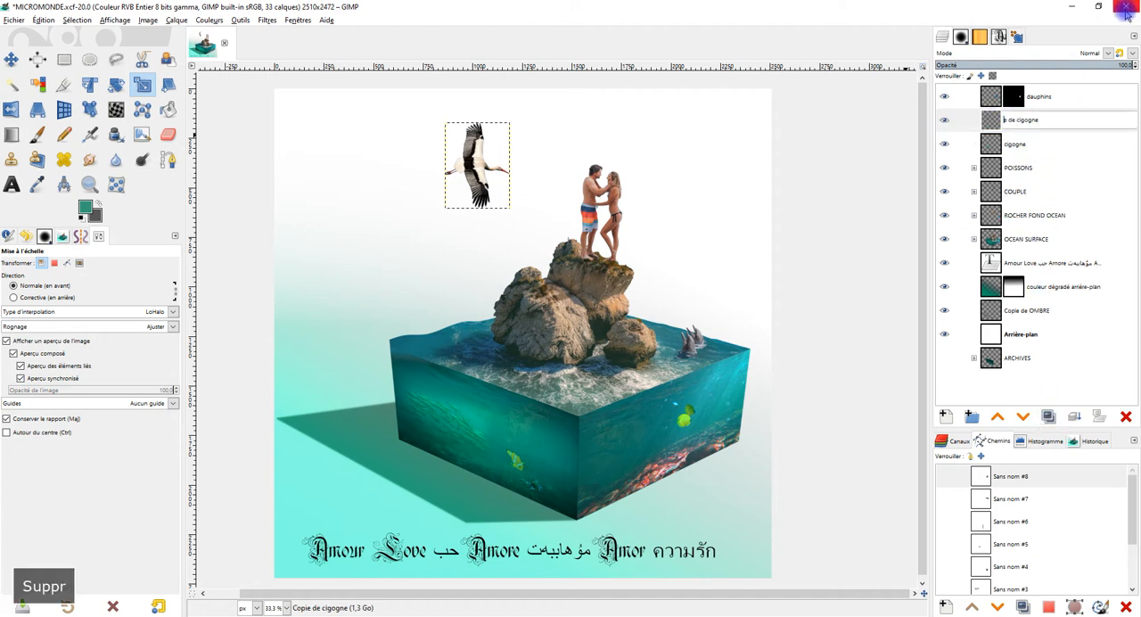
pyautogui.write('Ombre')
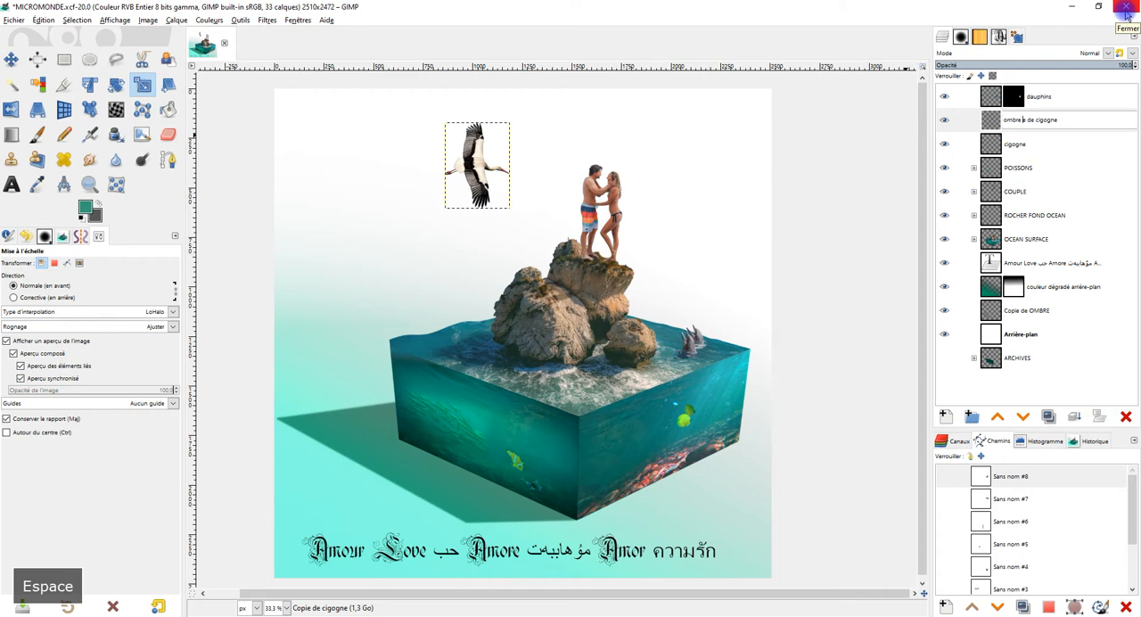
pyautogui.press('Delete')
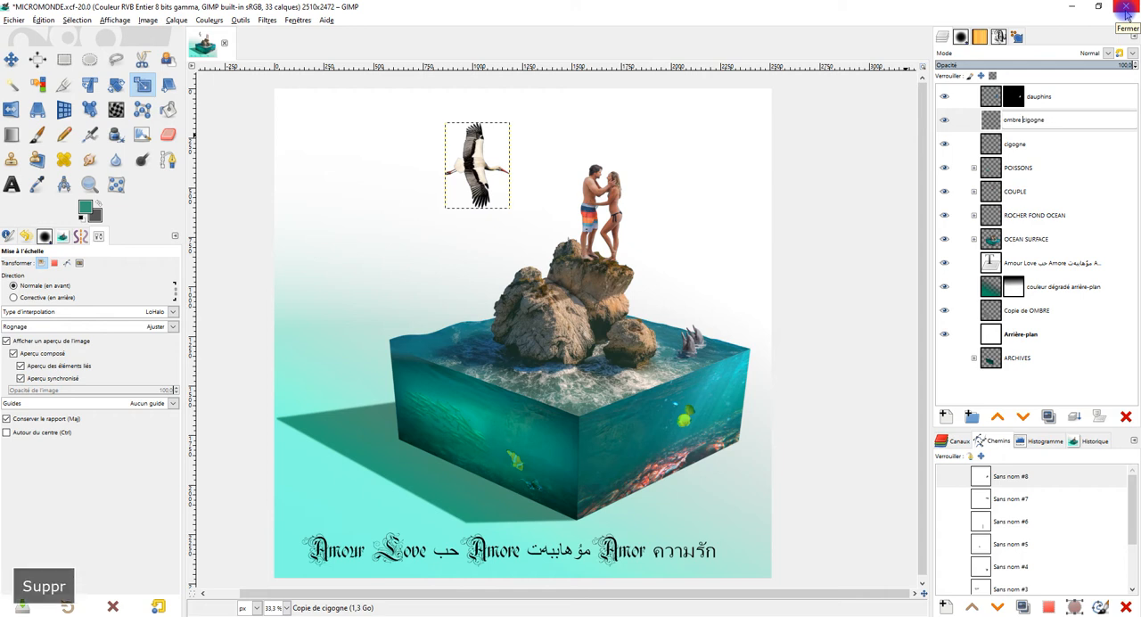
pyautogui.press('Return')
# Step: Reset the colours to black and white, and change the foreground colour to a dark grey
pyautogui.click(81, 219)
pyautogui.click(86, 209)
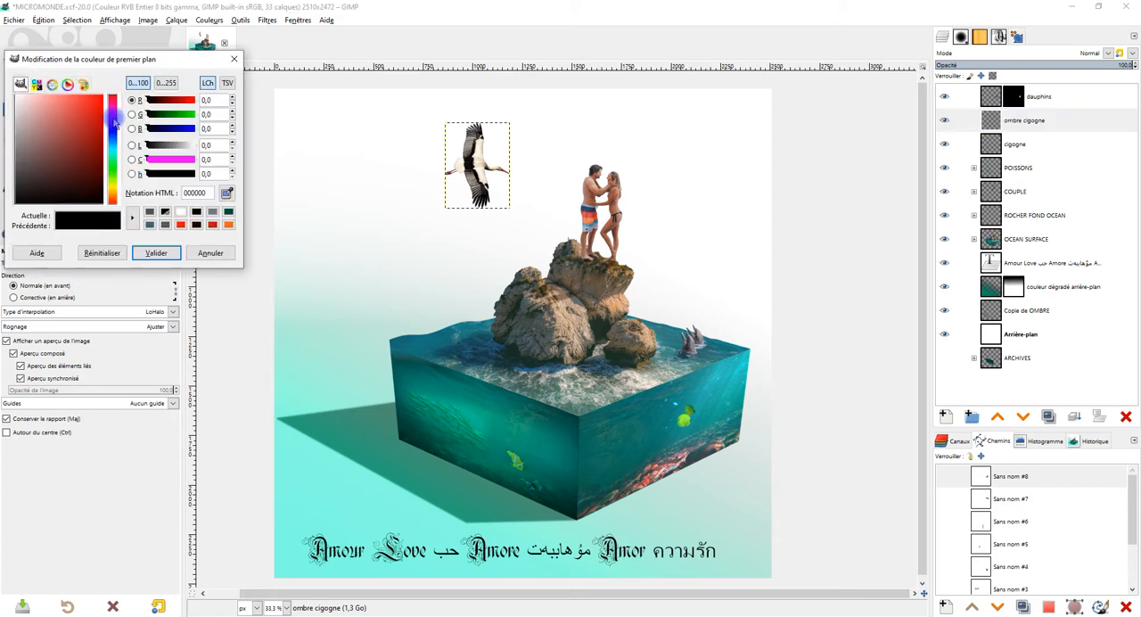
pyautogui.moveTo(60, 127); pyautogui.dragTo(3, 165)
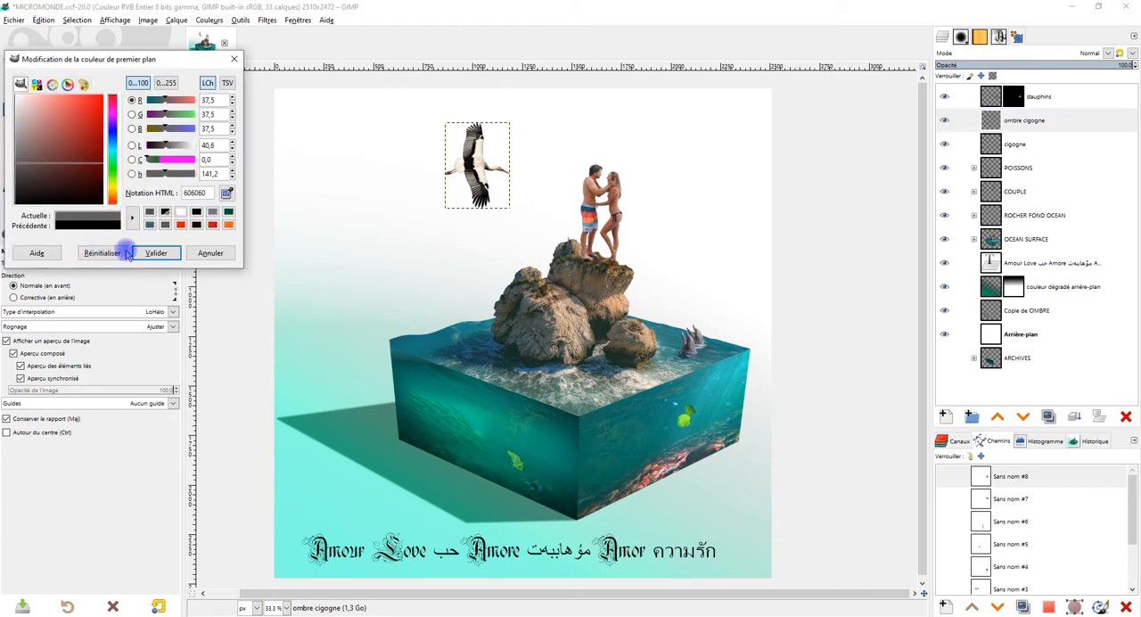
pyautogui.moveTo(25, 167); pyautogui.dragTo(3, 176)
pyautogui.click(154, 253)
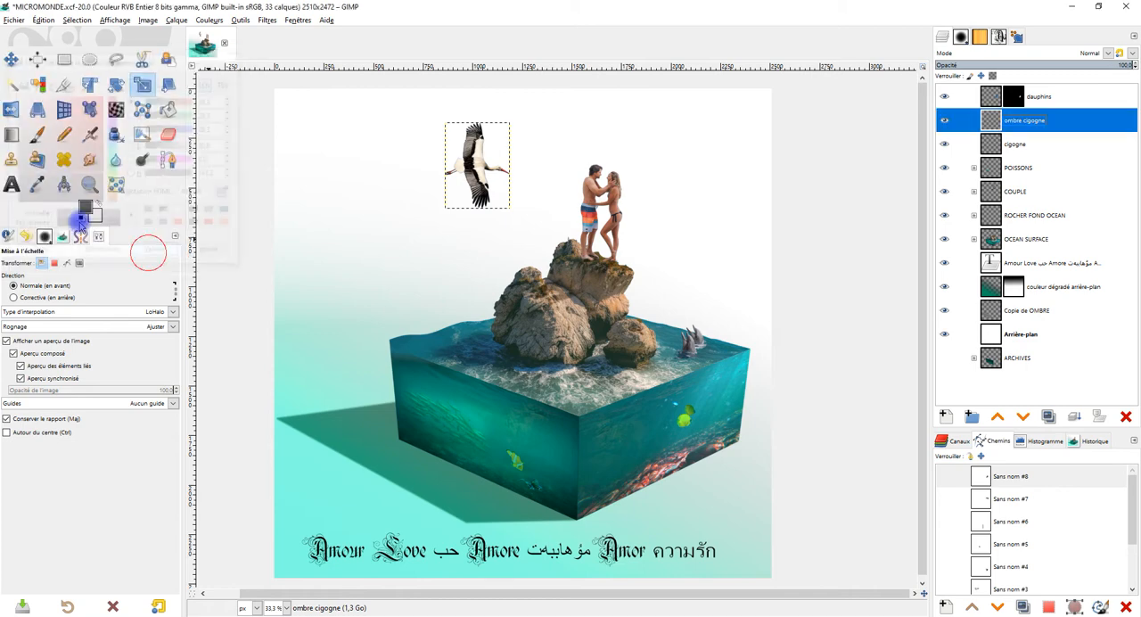
# Step: Select the stork silhouette from the ombre cigogne layer's alpha, fill it with the dark grey foreground colour and deselect
pyautogui.rightClick(996, 122)
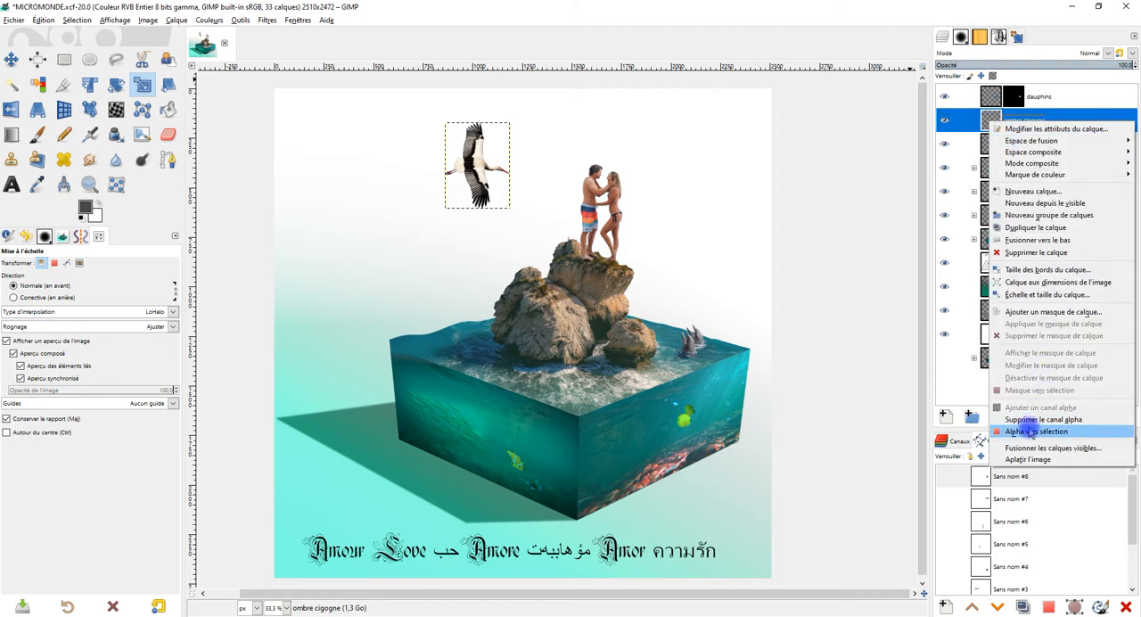
pyautogui.click(1031, 432)
pyautogui.moveTo(476, 133)
pyautogui.mouseDown()
pyautogui.moveTo(483, 208)
pyautogui.moveTo(475, 147)
pyautogui.moveTo(530, 176)
pyautogui.moveTo(478, 189)
pyautogui.mouseUp()
pyautogui.click(89, 208)
pyautogui.moveTo(204, 181); pyautogui.dragTo(474, 164)
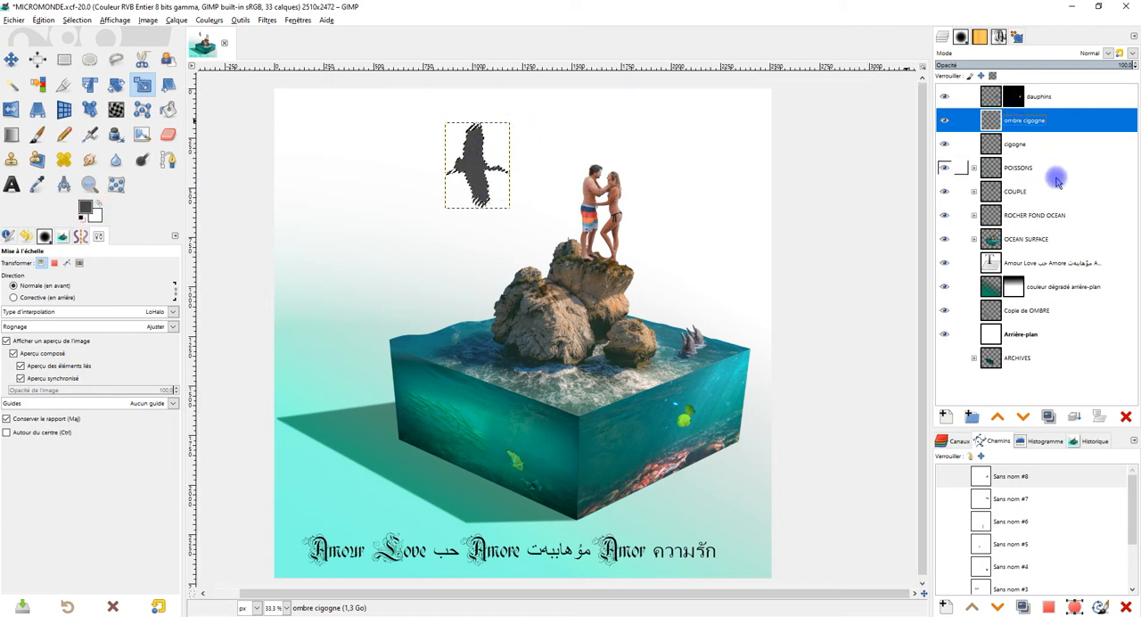
pyautogui.click(79, 20)
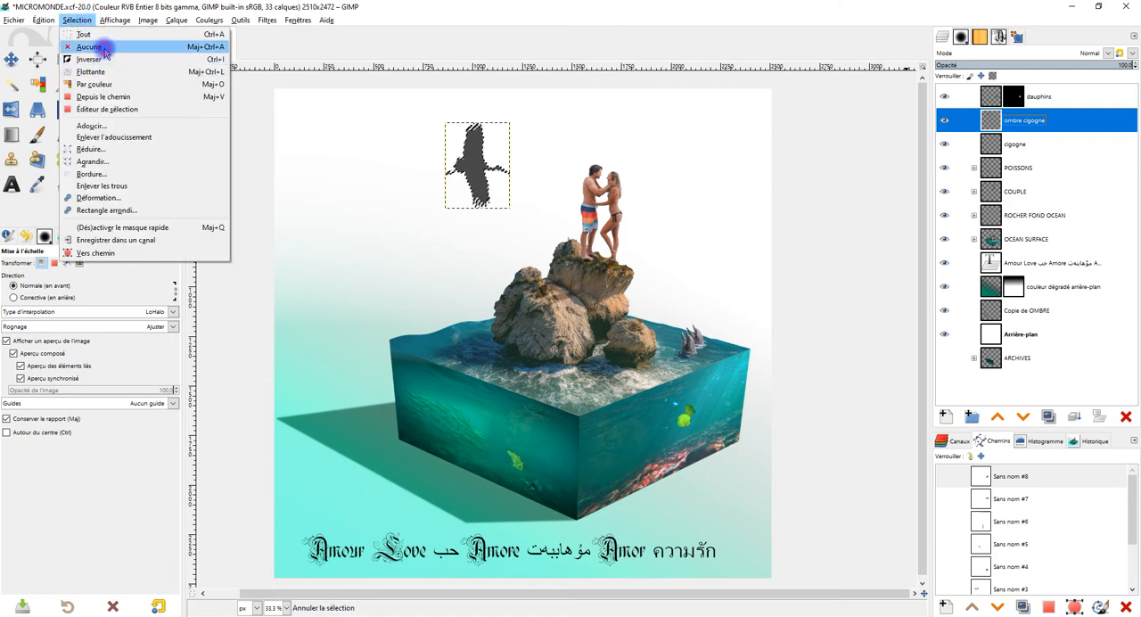
pyautogui.click(85, 46)
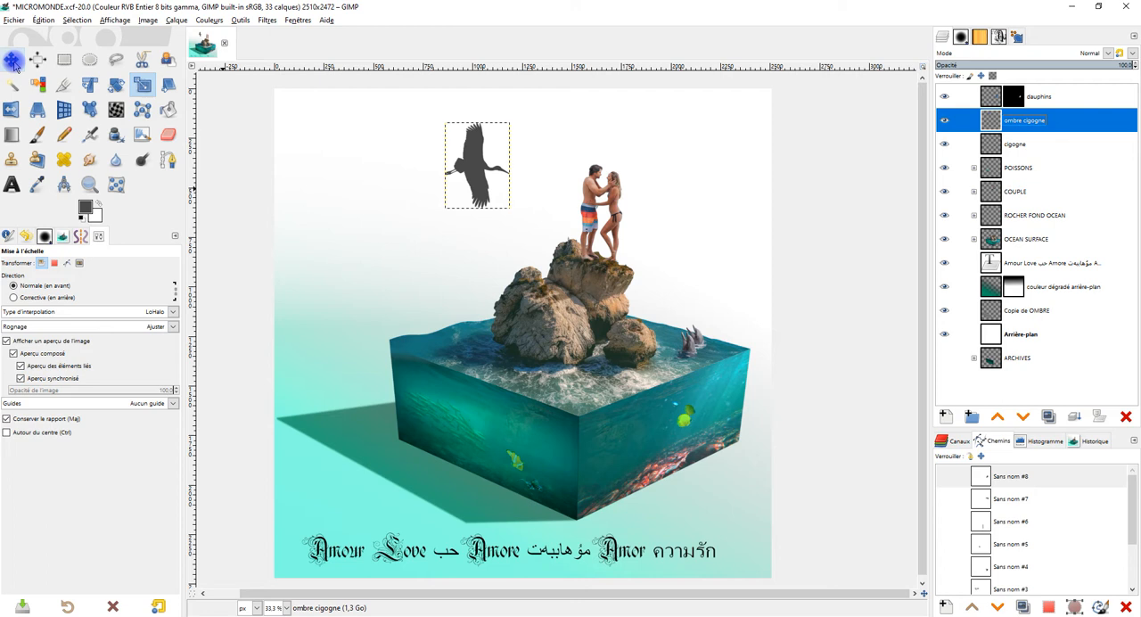
# Step: Flatten the grey stork silhouette with the Perspective tool and place it on the background just above the block's cast shadow
pyautogui.click(37, 111)
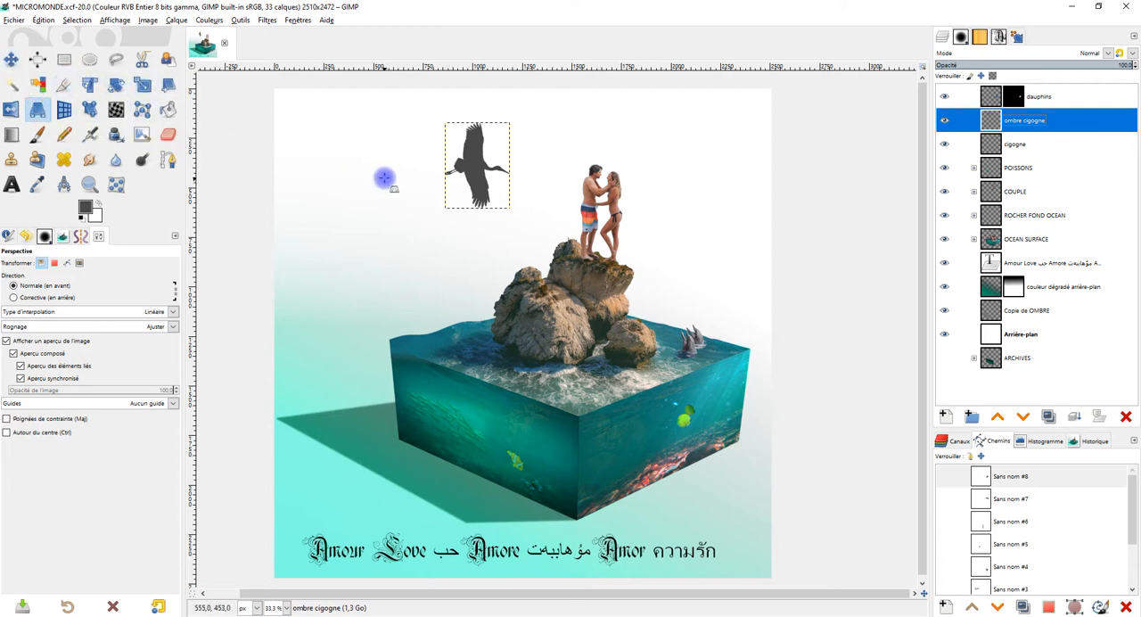
pyautogui.click(477, 161)
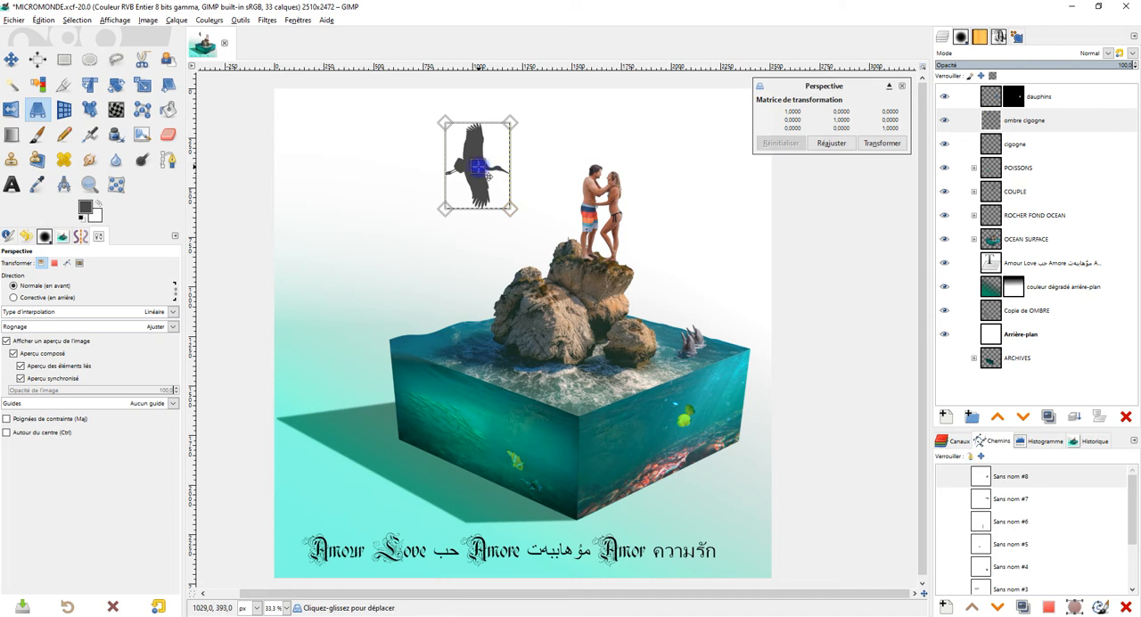
pyautogui.moveTo(488, 176); pyautogui.dragTo(361, 351)
pyautogui.moveTo(329, 300); pyautogui.dragTo(294, 357)
pyautogui.moveTo(380, 298); pyautogui.dragTo(376, 344)
pyautogui.moveTo(299, 354); pyautogui.dragTo(302, 364)
pyautogui.moveTo(385, 356)
pyautogui.mouseDown()
pyautogui.moveTo(394, 364)
pyautogui.moveTo(379, 368)
pyautogui.moveTo(381, 385)
pyautogui.moveTo(396, 394)
pyautogui.moveTo(323, 406)
pyautogui.moveTo(305, 375)
pyautogui.moveTo(378, 367)
pyautogui.mouseUp()
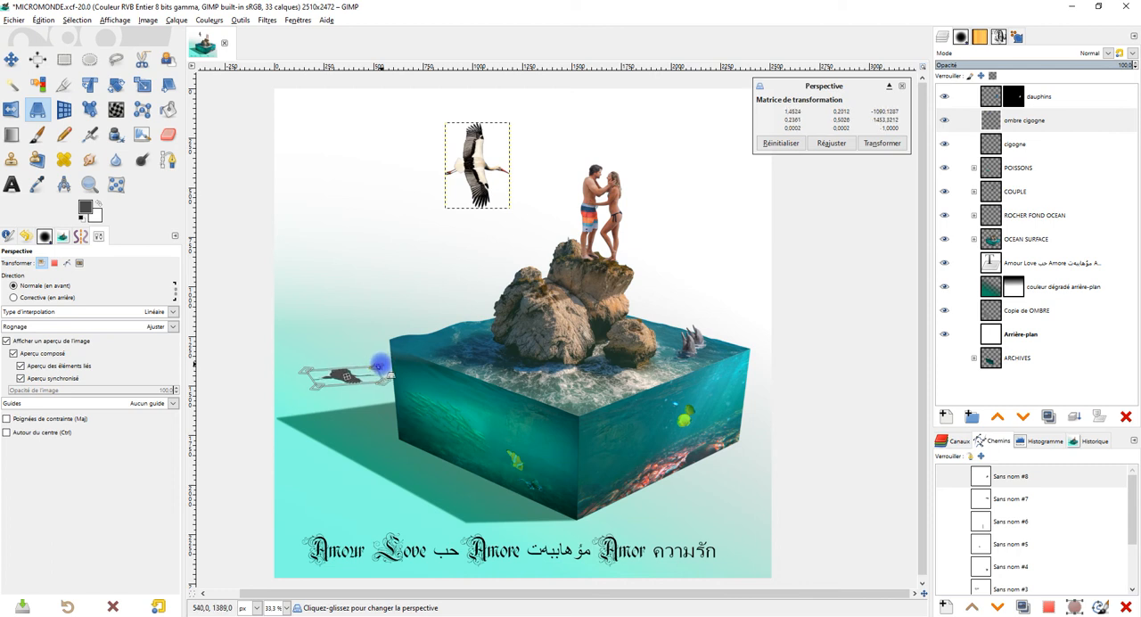
pyautogui.click(882, 143)
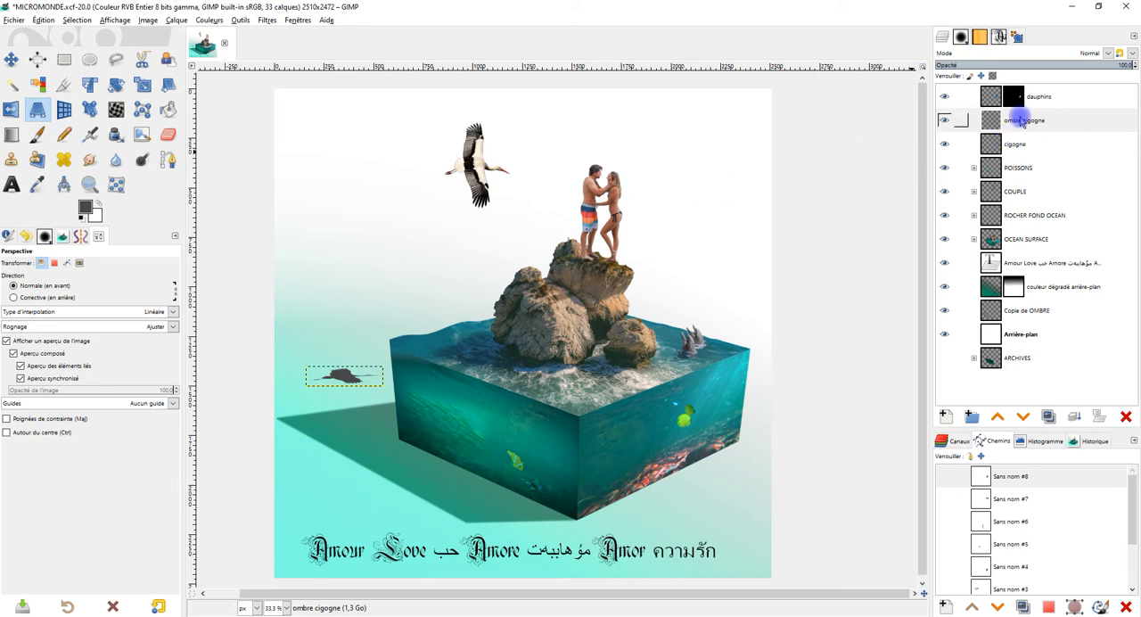
# Step: Expand the ombre cigogne layer to the image dimensions and lower its opacity to about 66
pyautogui.rightClick(1023, 121)
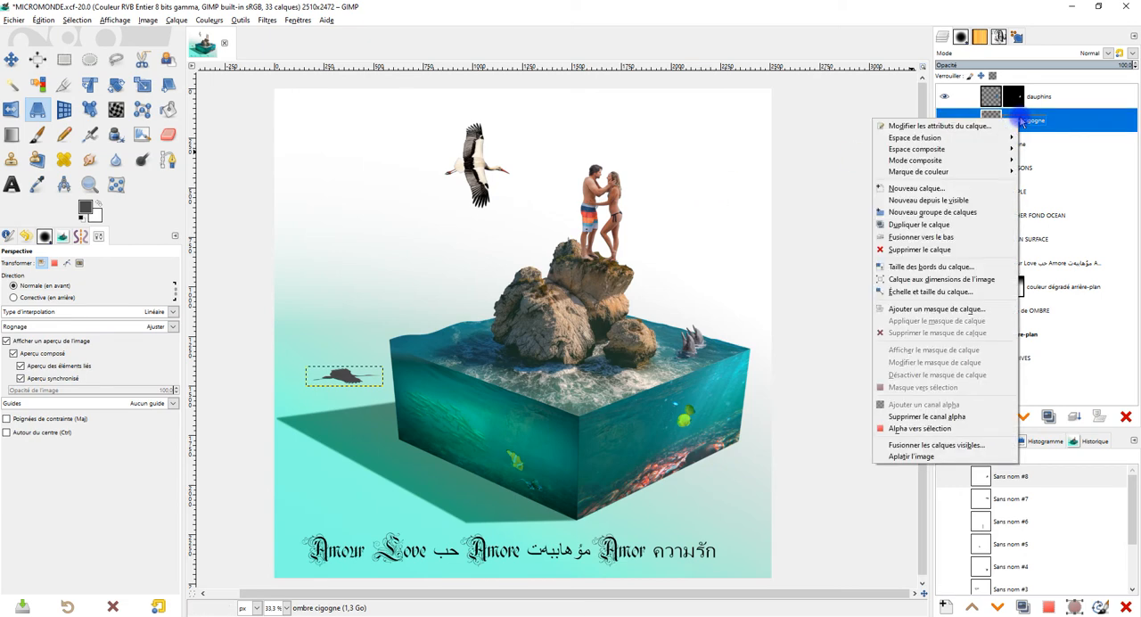
pyautogui.click(983, 281)
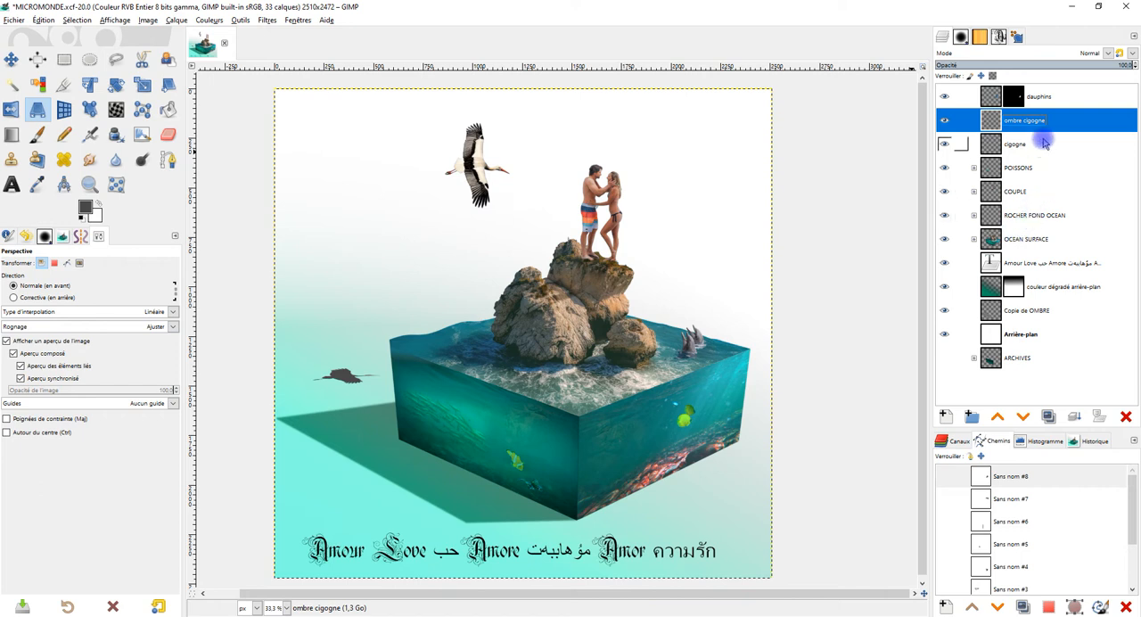
pyautogui.moveTo(1079, 66); pyautogui.dragTo(1054, 64)
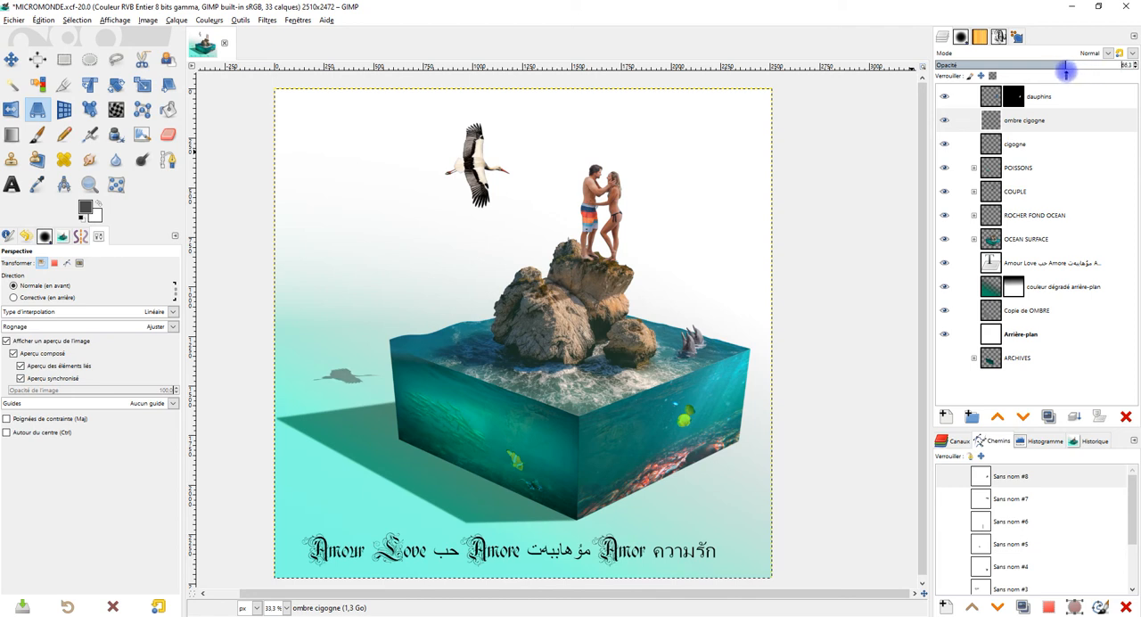
# Step: Apply a Gaussian blur of 1.50 to the stork's shadow and set its layer opacity to about 78.5
pyautogui.click(267, 20)
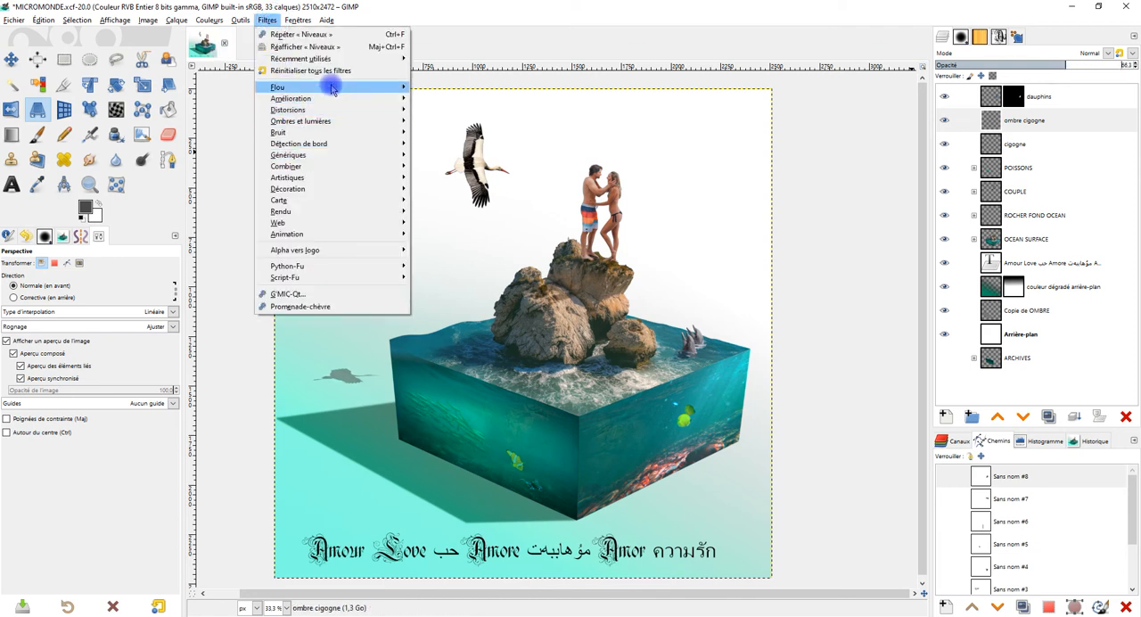
pyautogui.moveTo(332, 86)
pyautogui.click(487, 98)
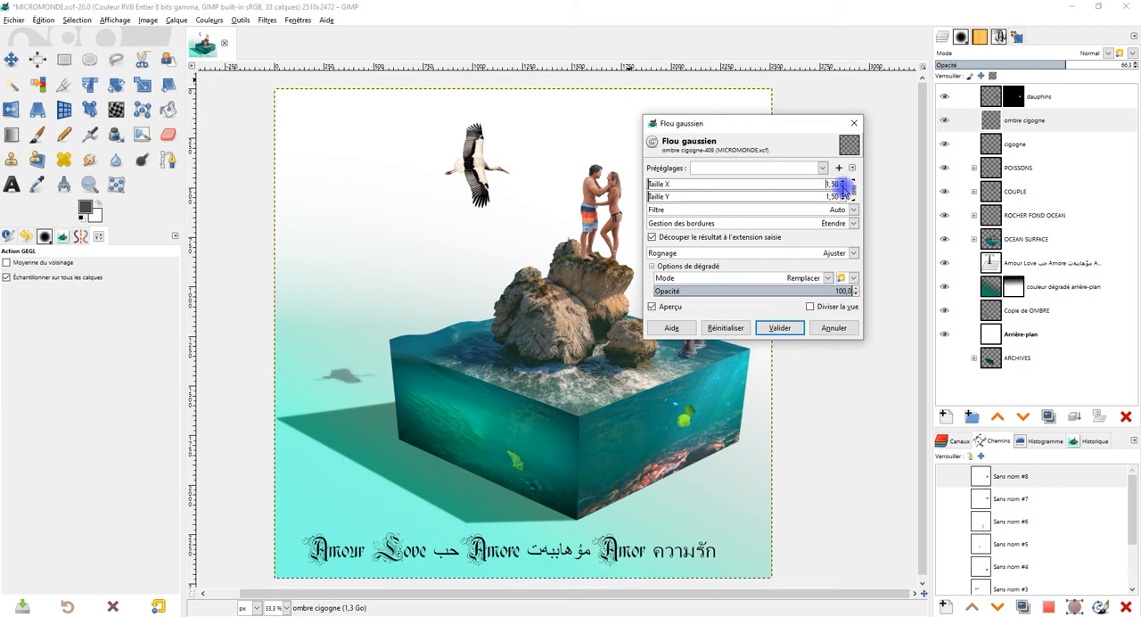
pyautogui.click(774, 332)
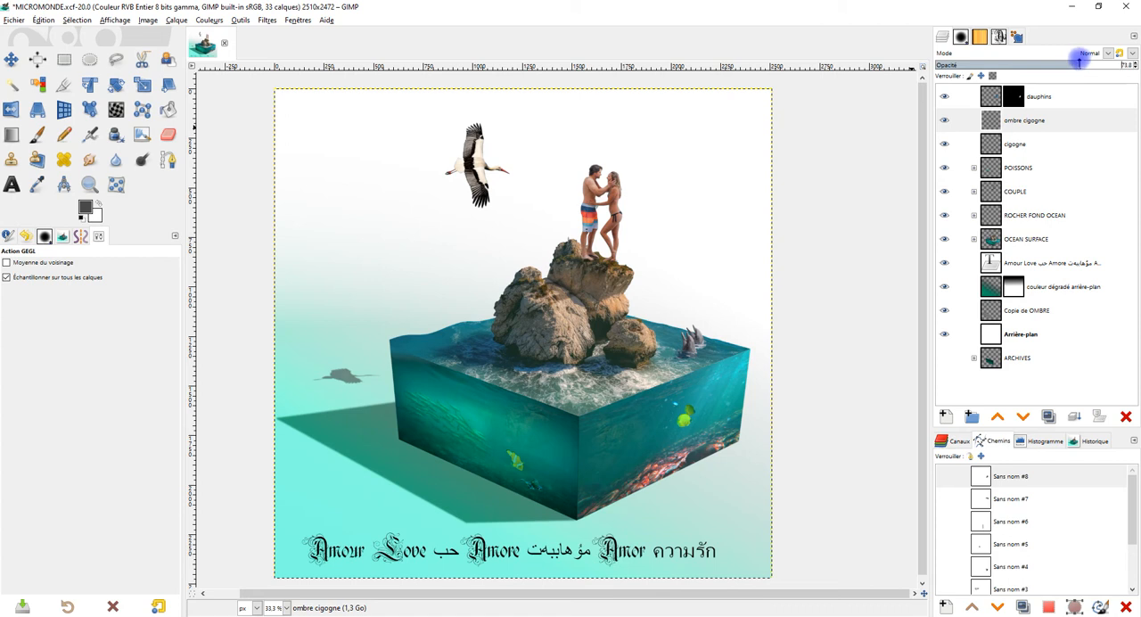
pyautogui.moveTo(1078, 62); pyautogui.dragTo(1110, 58)
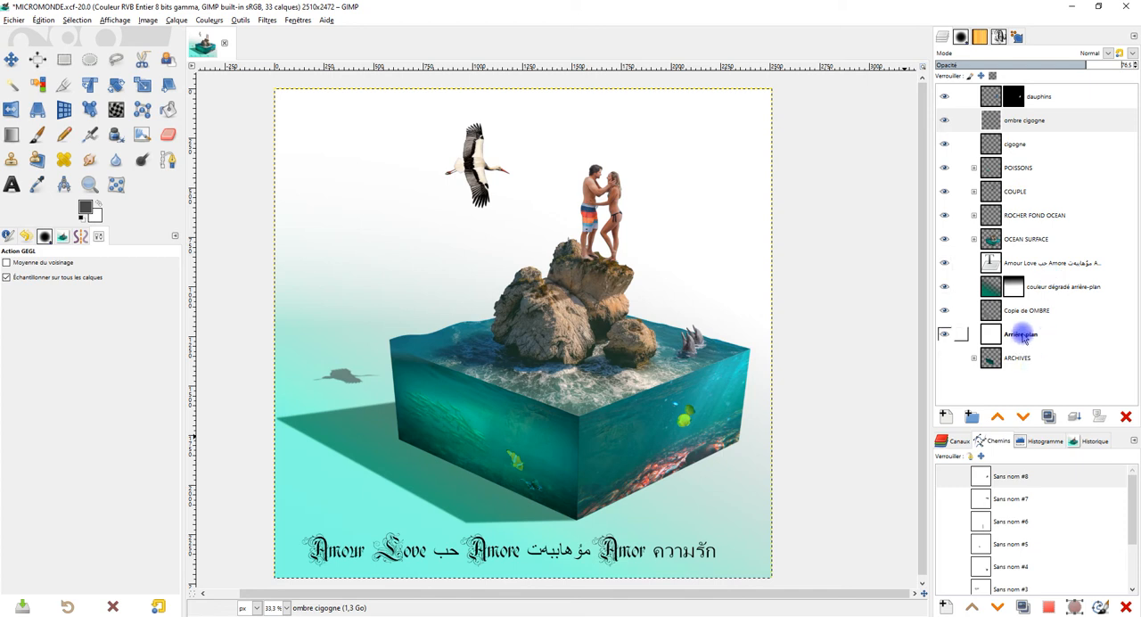
# Step: Create a transparent layer named "encadré" directly above the couleur dégradé arrière-plan layer
pyautogui.click(1057, 268)
pyautogui.click(1034, 287)
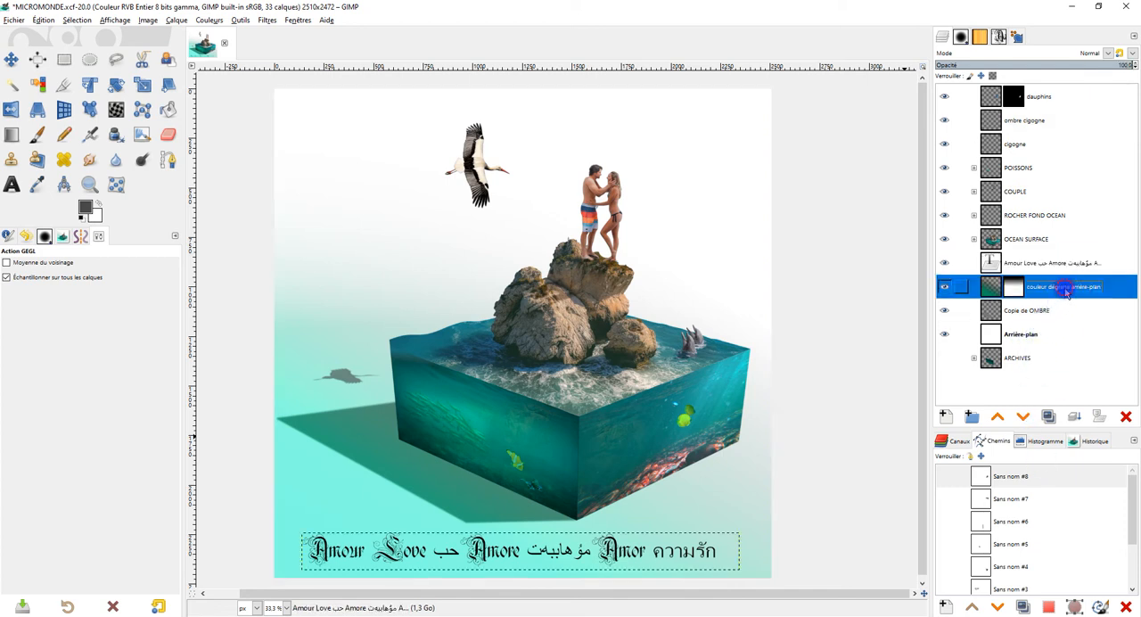
pyautogui.click(945, 416)
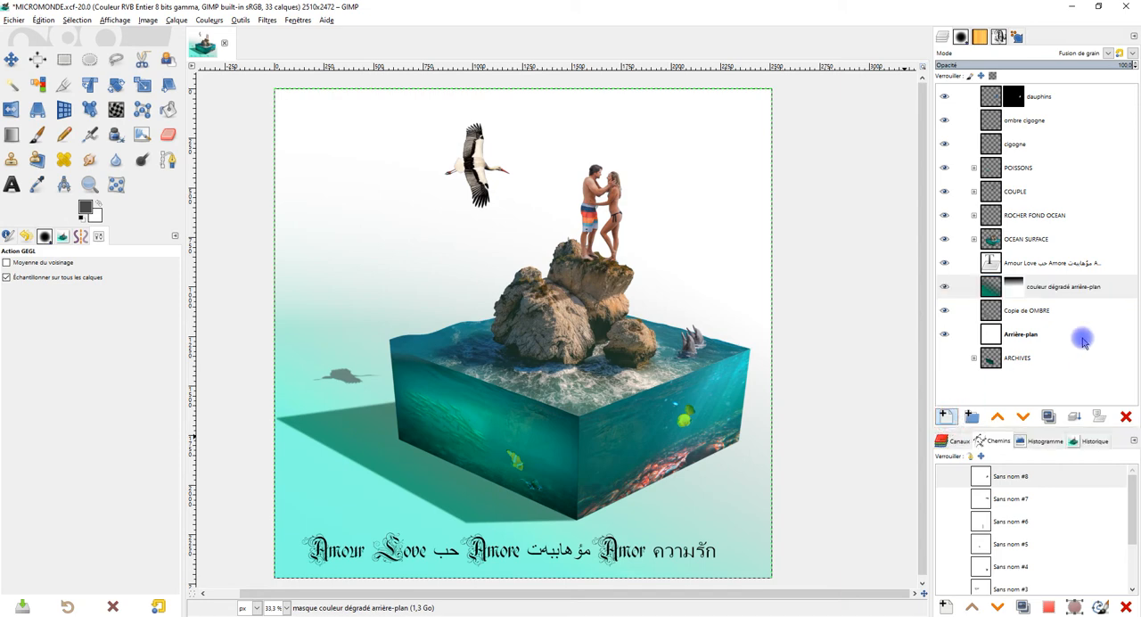
pyautogui.write('encadr')
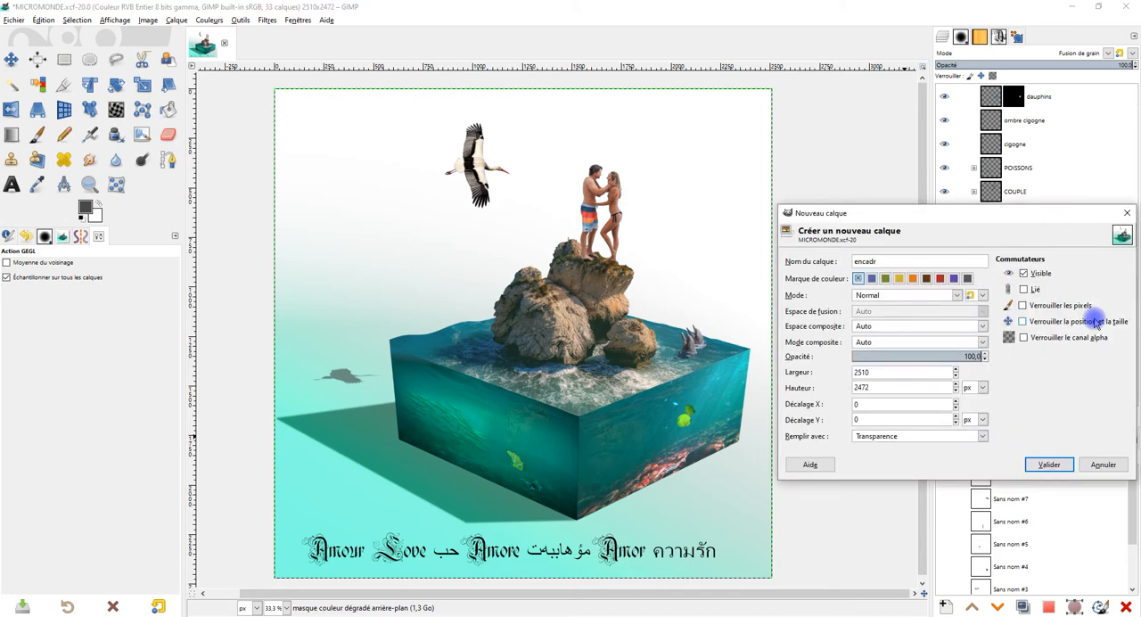
pyautogui.write('é')
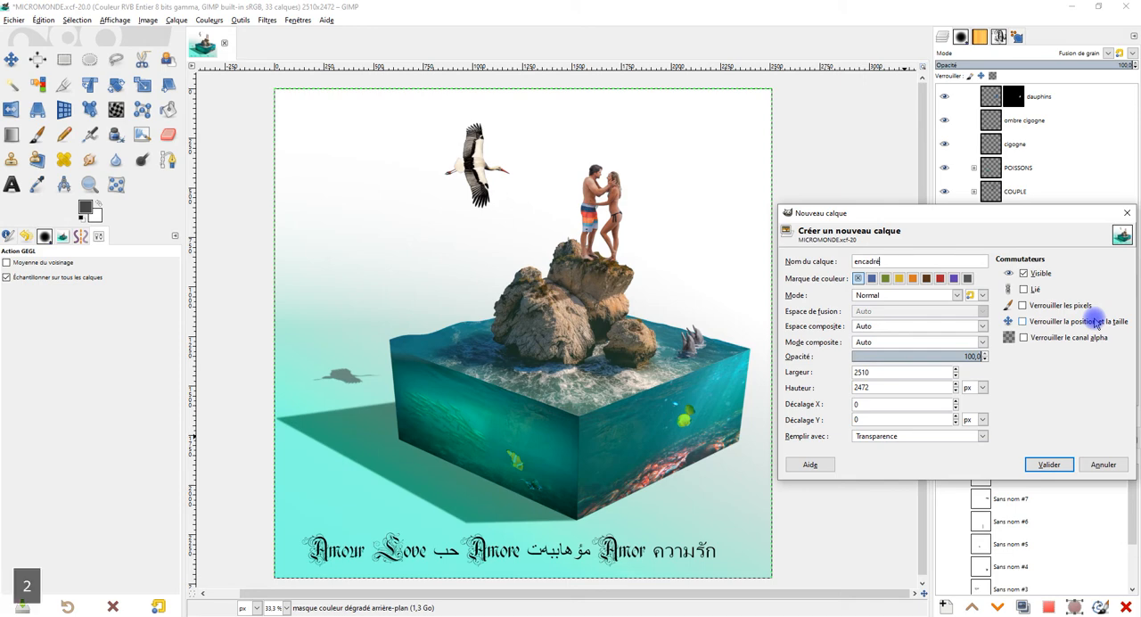
pyautogui.press('Return')
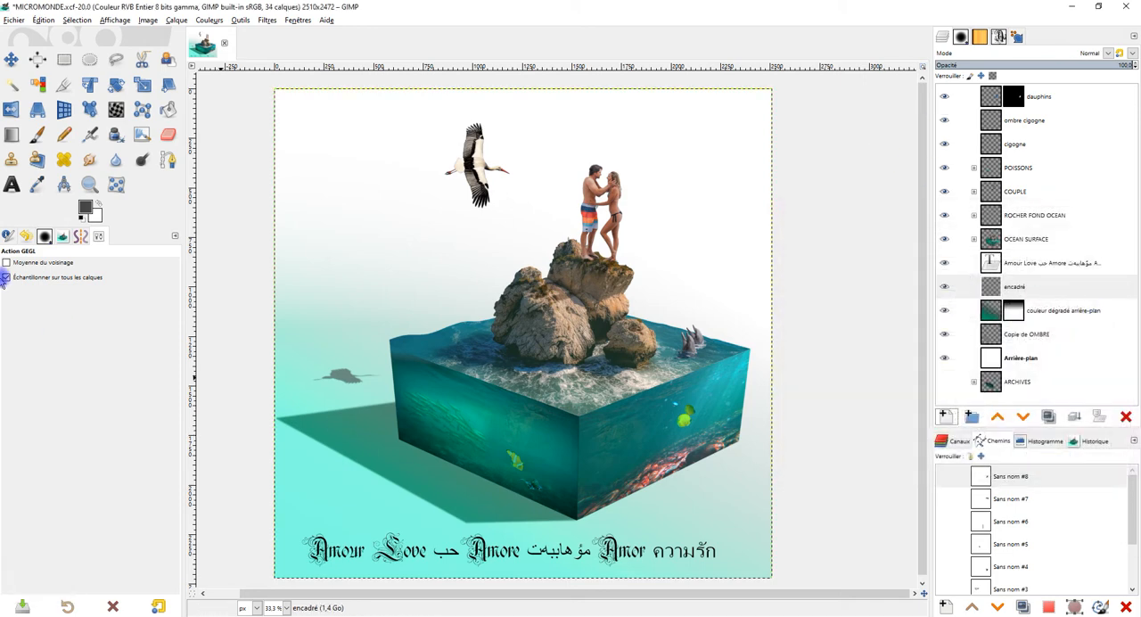
# Step: Draw a rectangular selection of about 2382 x 222 px around the text line at the bottom of the picture
pyautogui.click(62, 61)
pyautogui.moveTo(286, 527); pyautogui.dragTo(751, 570)
pyautogui.moveTo(757, 568); pyautogui.dragTo(758, 572)
pyautogui.moveTo(727, 469); pyautogui.dragTo(762, 327)
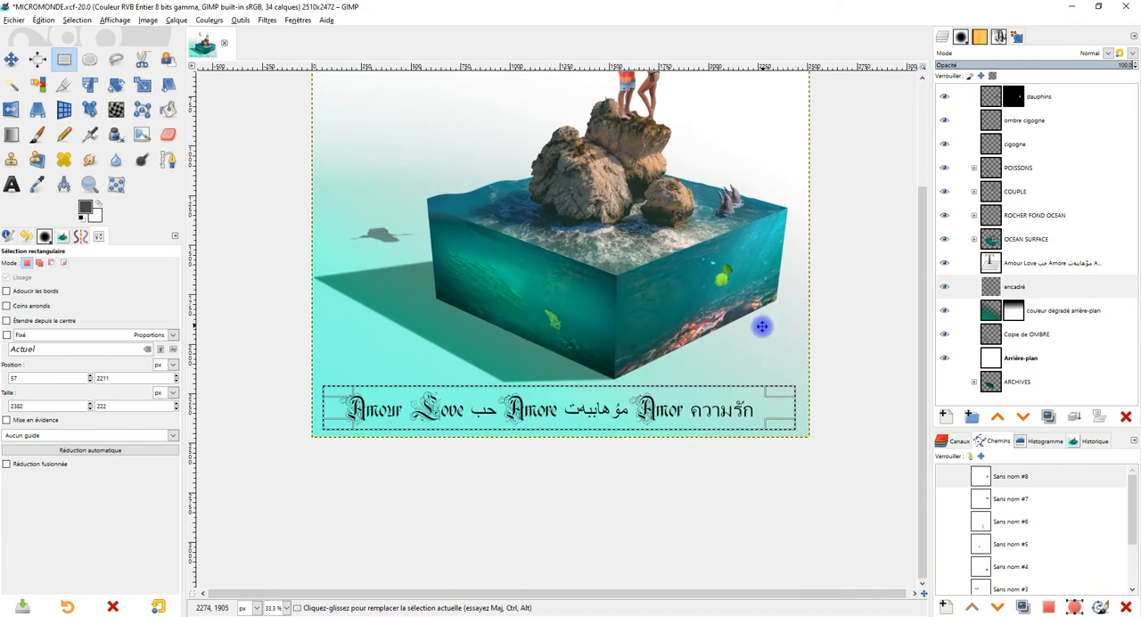
# Step: Narrow the rectangular selection around the text line to about 2361 x 222 px
pyautogui.scroll(2, 666, 398)
pyautogui.scroll(-1, 666, 404)
pyautogui.scroll(-3, 666, 404)
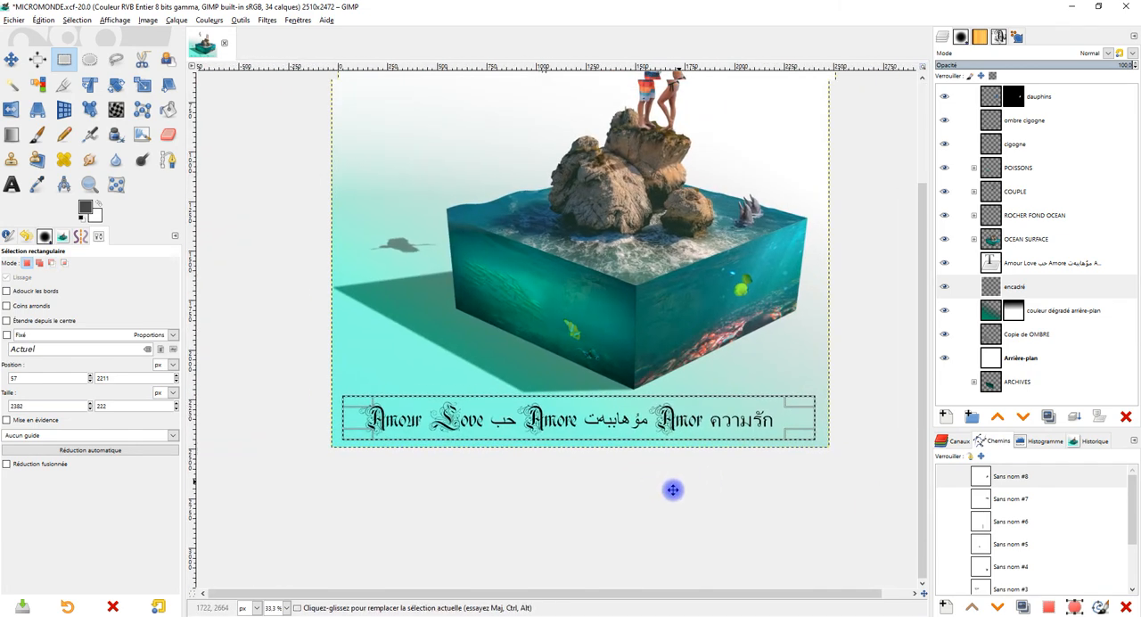
pyautogui.scroll(3, 657, 487)
pyautogui.scroll(-1, 656, 484)
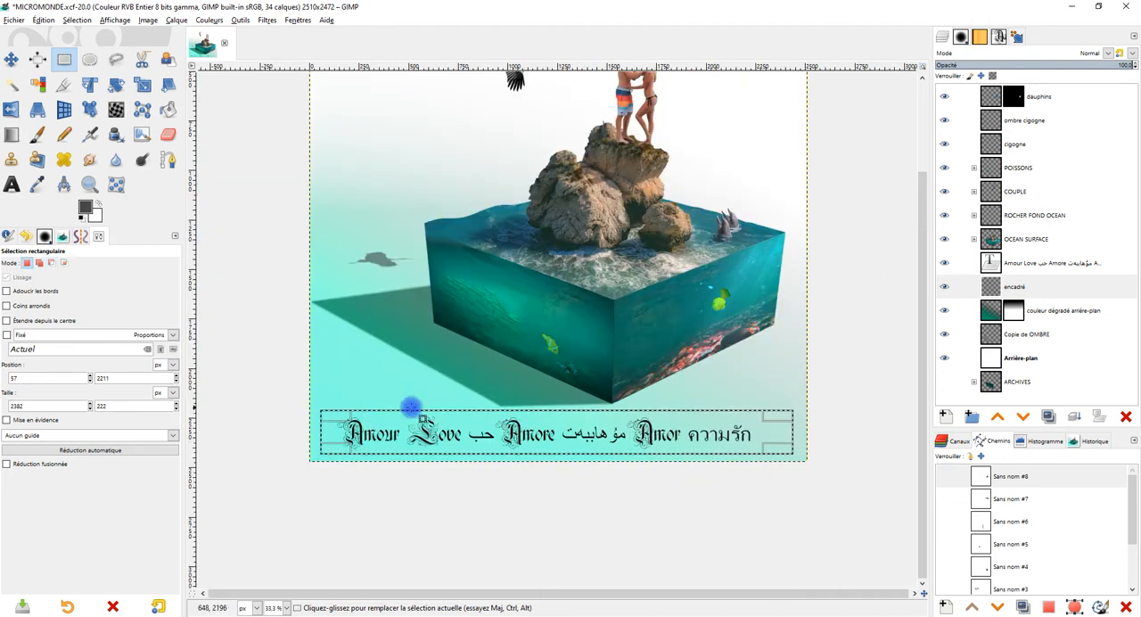
pyautogui.moveTo(326, 429); pyautogui.dragTo(333, 430)
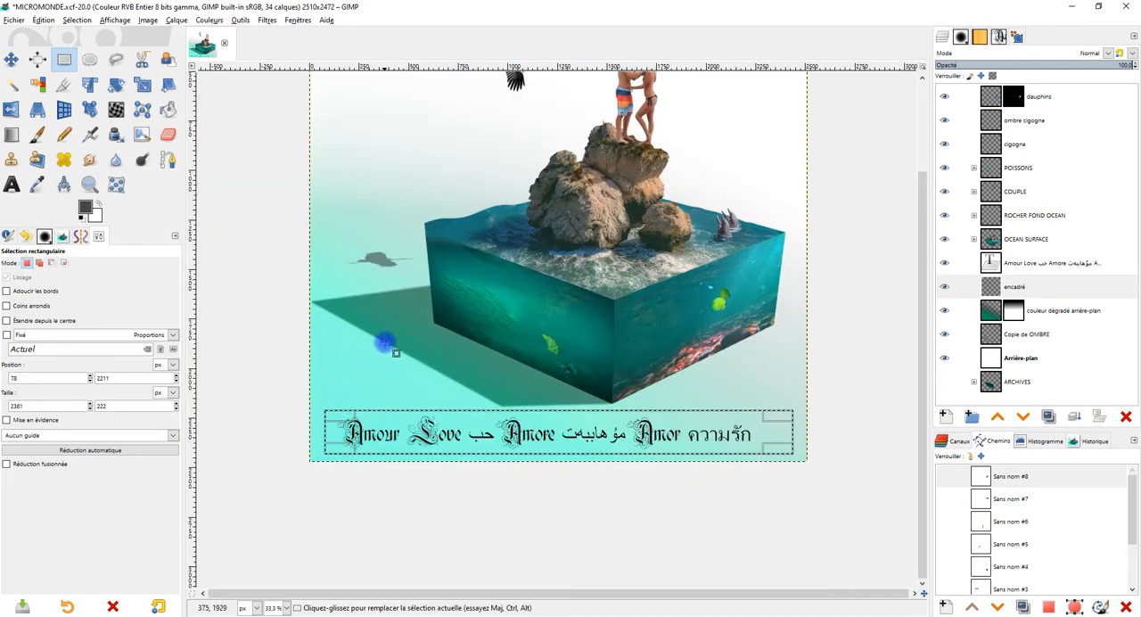
pyautogui.click(336, 432)
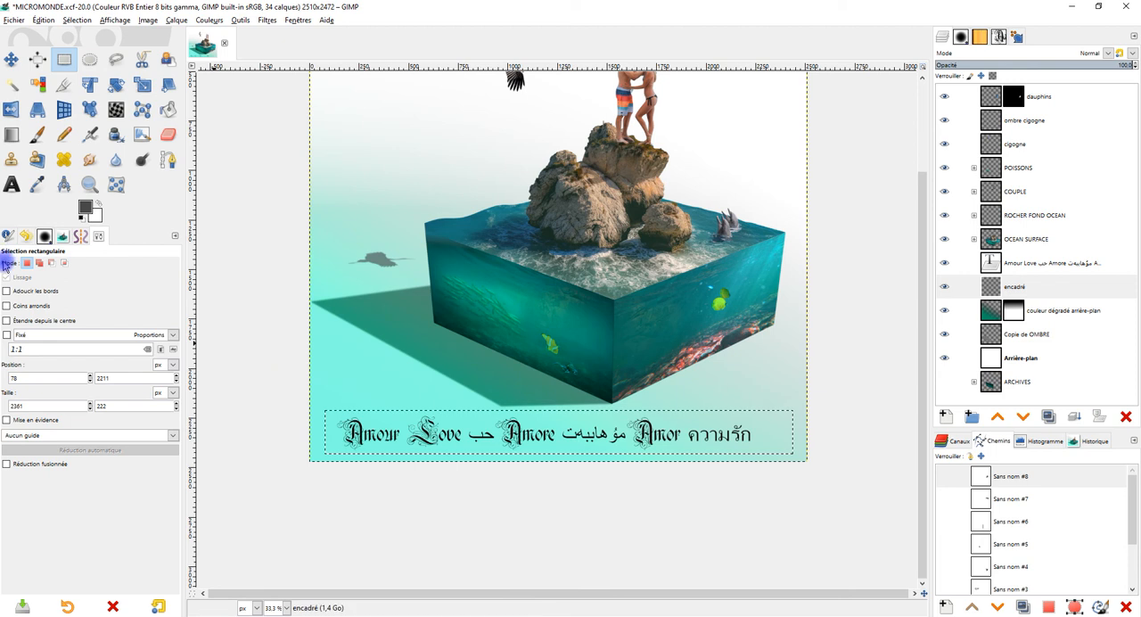
# Step: Redraw the selection around the text line at about 2379 x 219 px with rounded corners of radius about 48.7
pyautogui.click(17, 308)
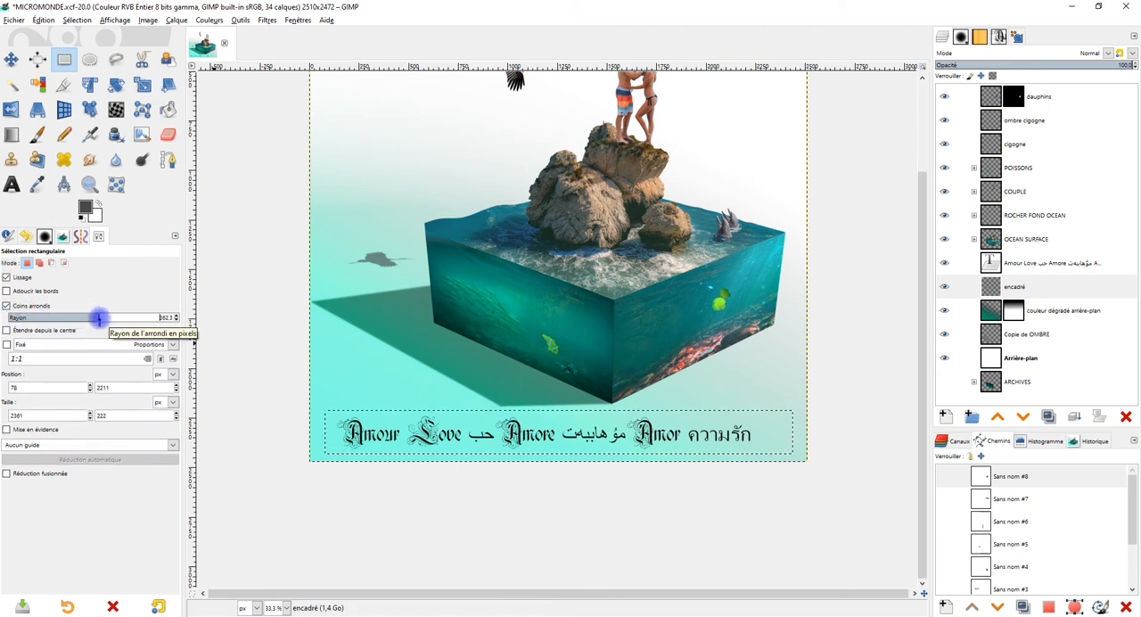
pyautogui.click(326, 396)
pyautogui.moveTo(326, 411); pyautogui.dragTo(666, 455)
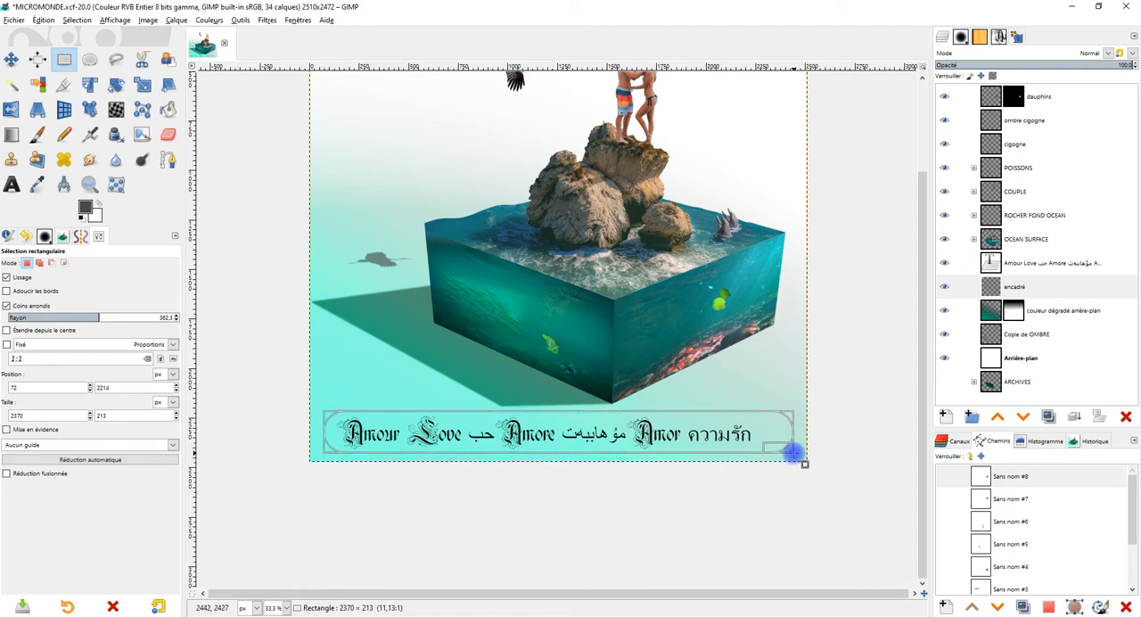
pyautogui.moveTo(795, 455); pyautogui.dragTo(795, 455)
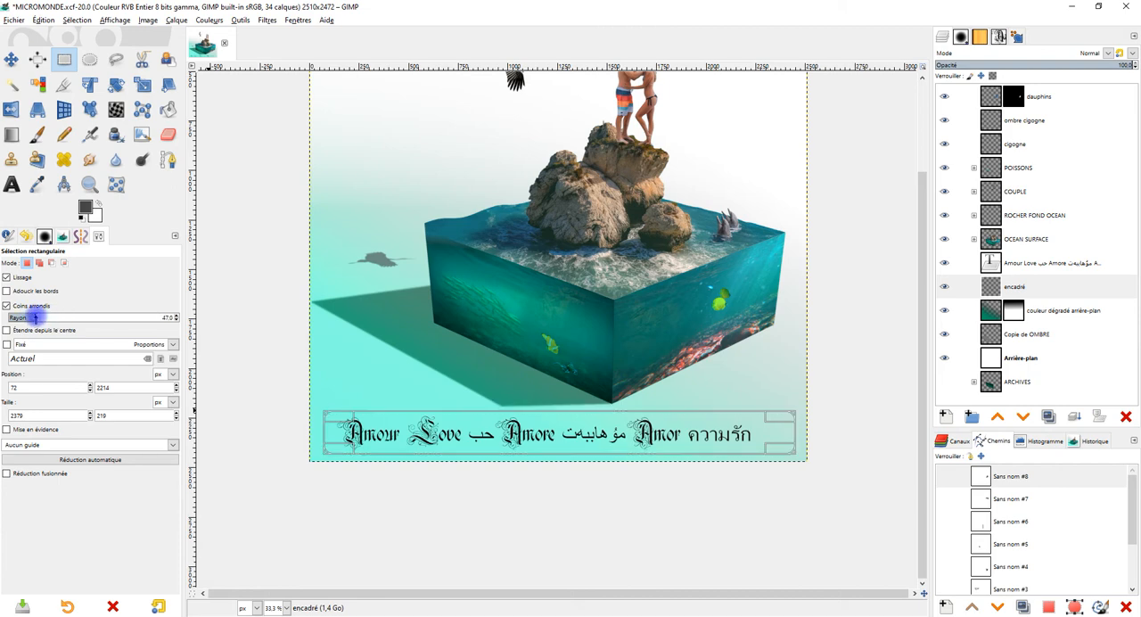
pyautogui.keyDown('ctrl'); pyautogui.scroll(2, 772, 424); pyautogui.keyUp('ctrl')
pyautogui.moveTo(680, 434); pyautogui.dragTo(782, 412)
pyautogui.keyDown('ctrl'); pyautogui.scroll(-1, 785, 398); pyautogui.keyUp('ctrl')
pyautogui.keyDown('ctrl'); pyautogui.scroll(-1, 640, 382); pyautogui.keyUp('ctrl')
pyautogui.moveTo(657, 383); pyautogui.dragTo(648, 410)
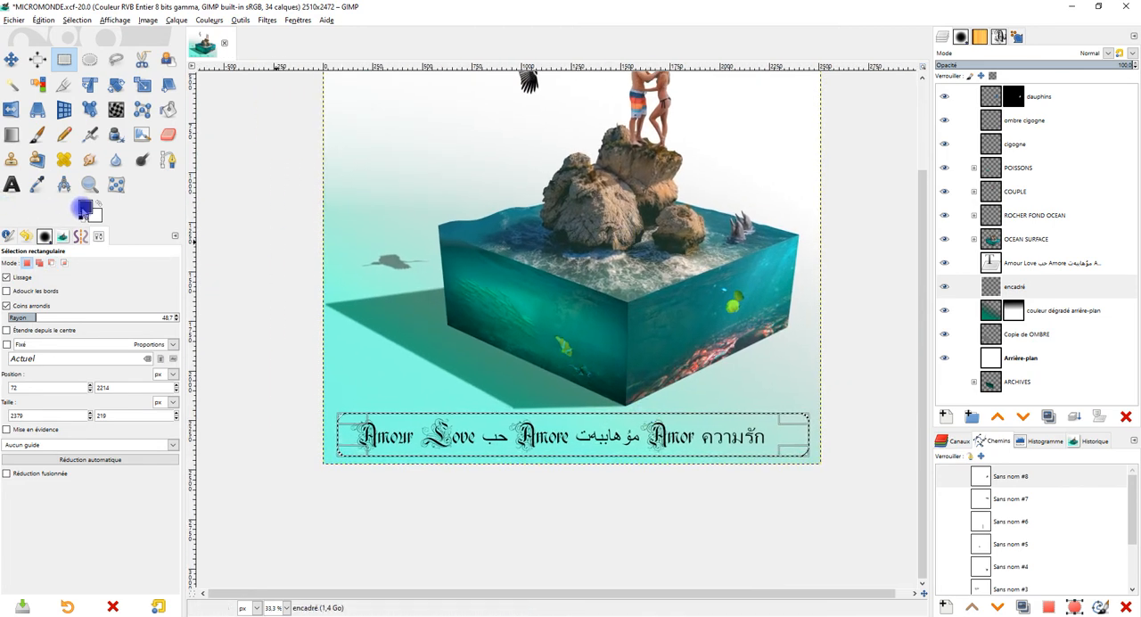
# Step: Fill the rounded selection on the encadré layer with the dark grey foreground colour and lower the layer opacity to about 27.4
pyautogui.moveTo(85, 209); pyautogui.dragTo(617, 436)
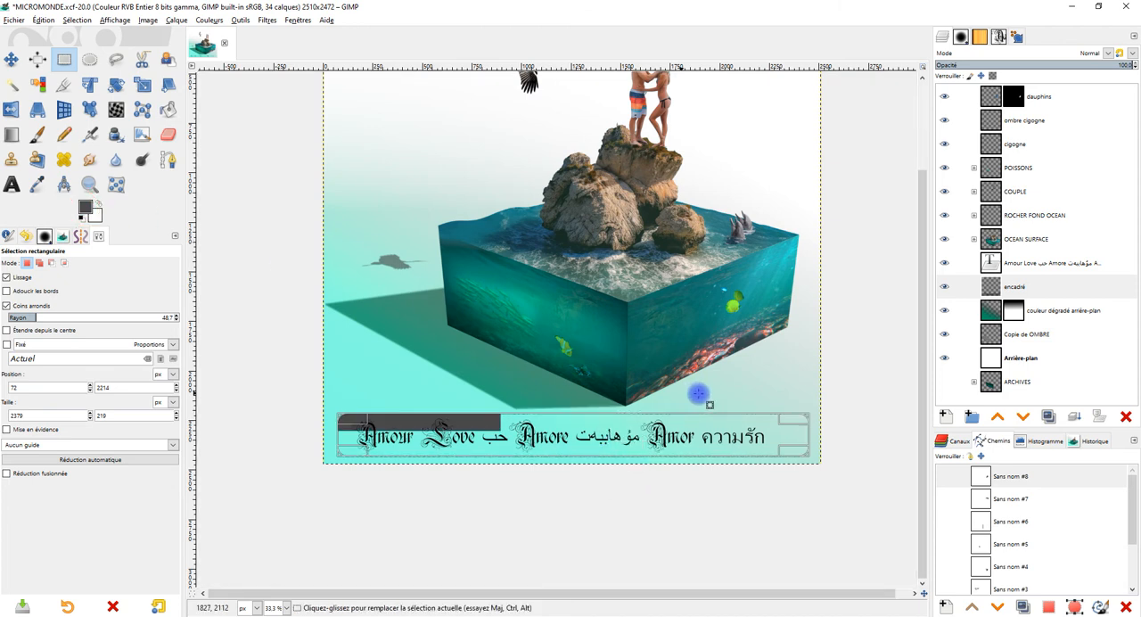
pyautogui.click(1052, 286)
pyautogui.moveTo(1039, 61); pyautogui.dragTo(977, 65)
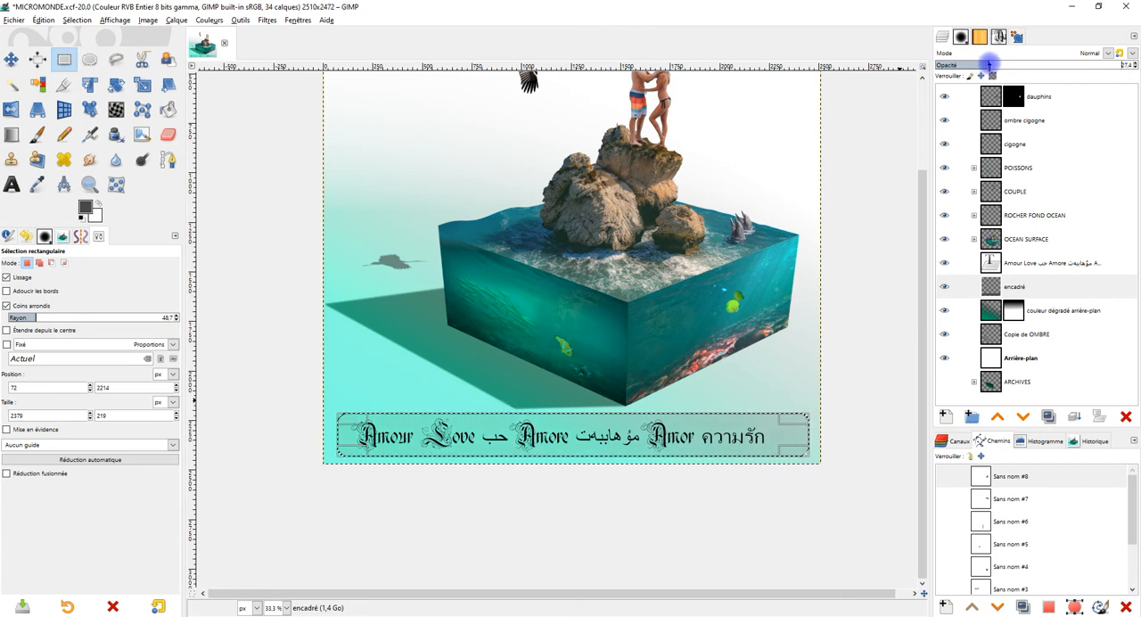
# Step: Clear the selection around the filled text frame
pyautogui.click(77, 20)
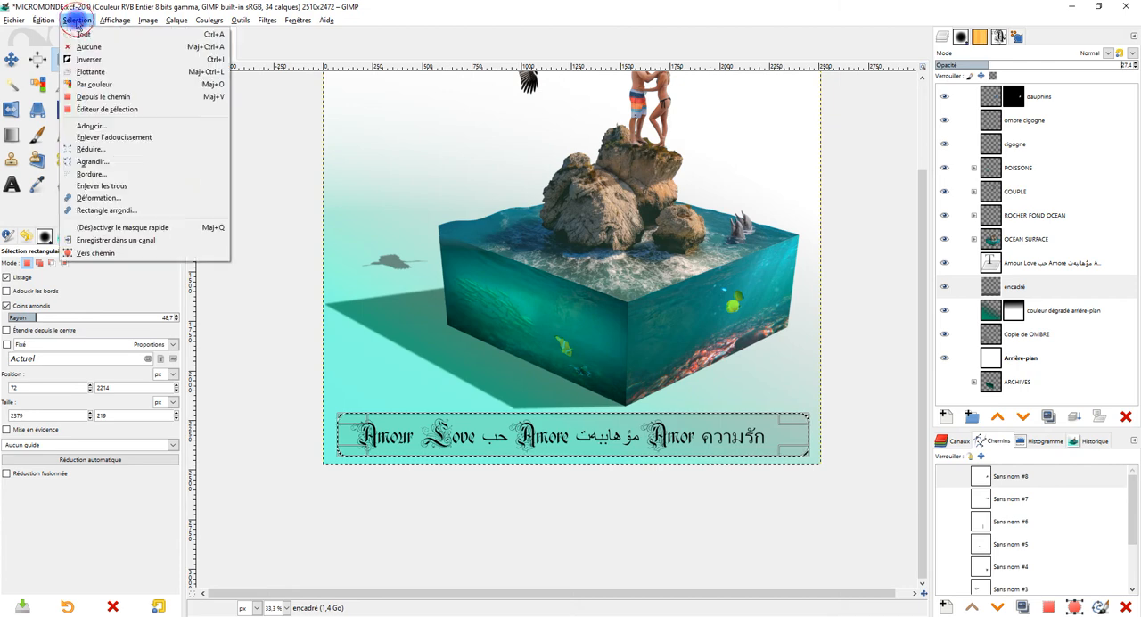
pyautogui.click(84, 46)
pyautogui.moveTo(828, 320); pyautogui.dragTo(799, 311)
pyautogui.scroll(1, 781, 333)
pyautogui.scroll(-1, 781, 334)
pyautogui.moveTo(752, 340); pyautogui.dragTo(784, 353)
pyautogui.scroll(1, 745, 360)
pyautogui.scroll(-1, 795, 318)
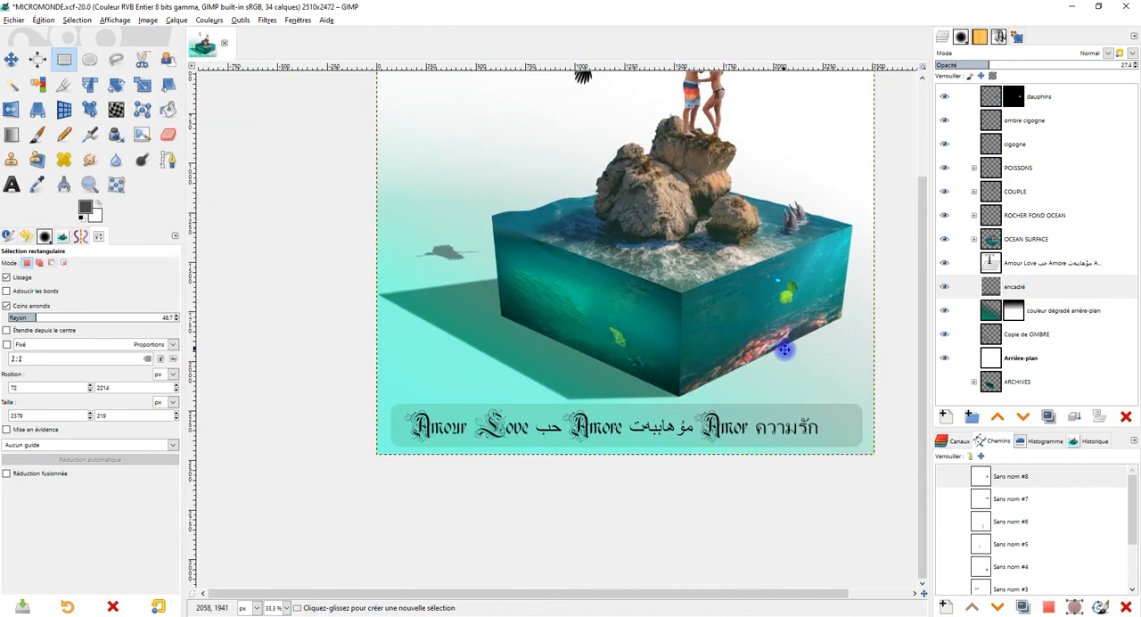
# Step: Compare blend modes on the encadré layer, starting from Écran, and set the layer to Diviser
pyautogui.click(1096, 292)
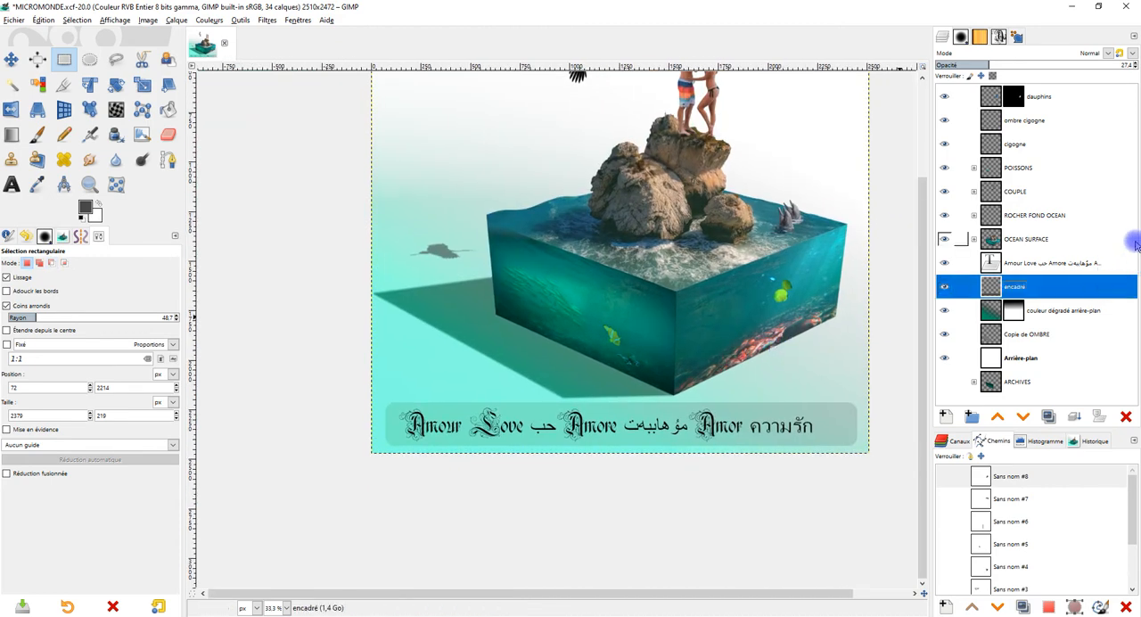
pyautogui.click(1107, 52)
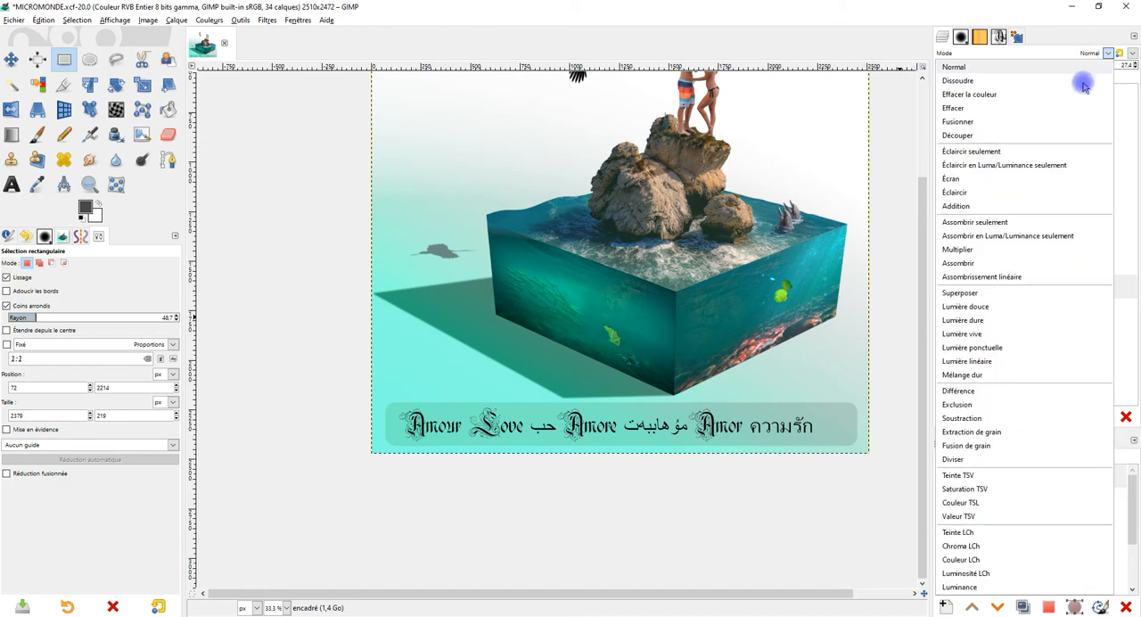
pyautogui.click(1013, 179)
pyautogui.press('Down')
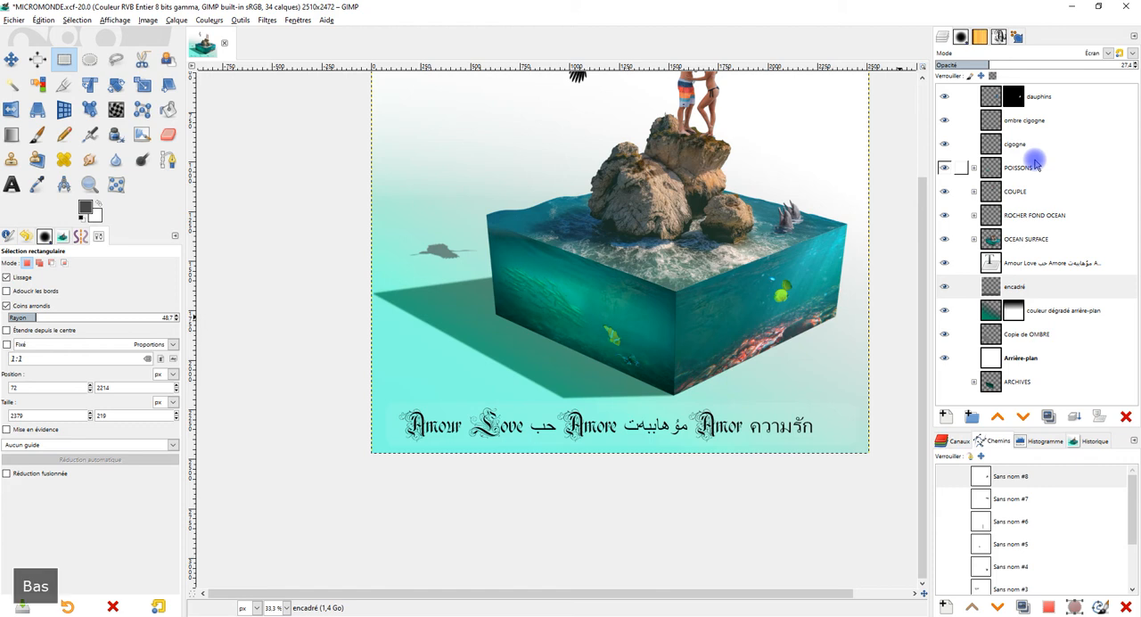
pyautogui.press('Down')
pyautogui.press('Up')
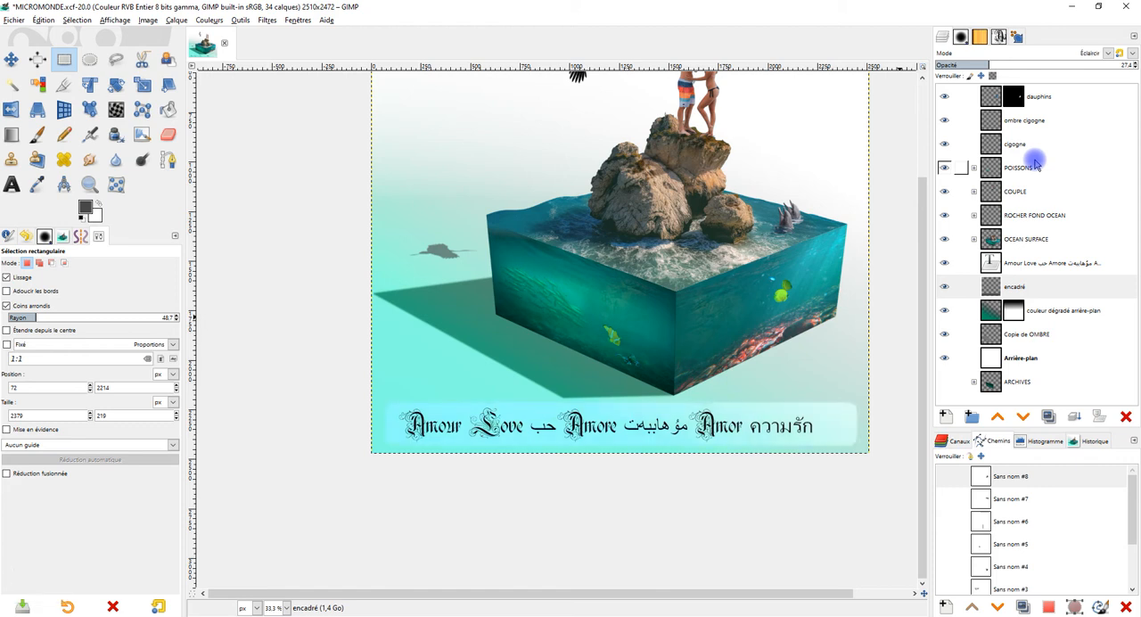
pyautogui.press('Down')
pyautogui.press('Down')
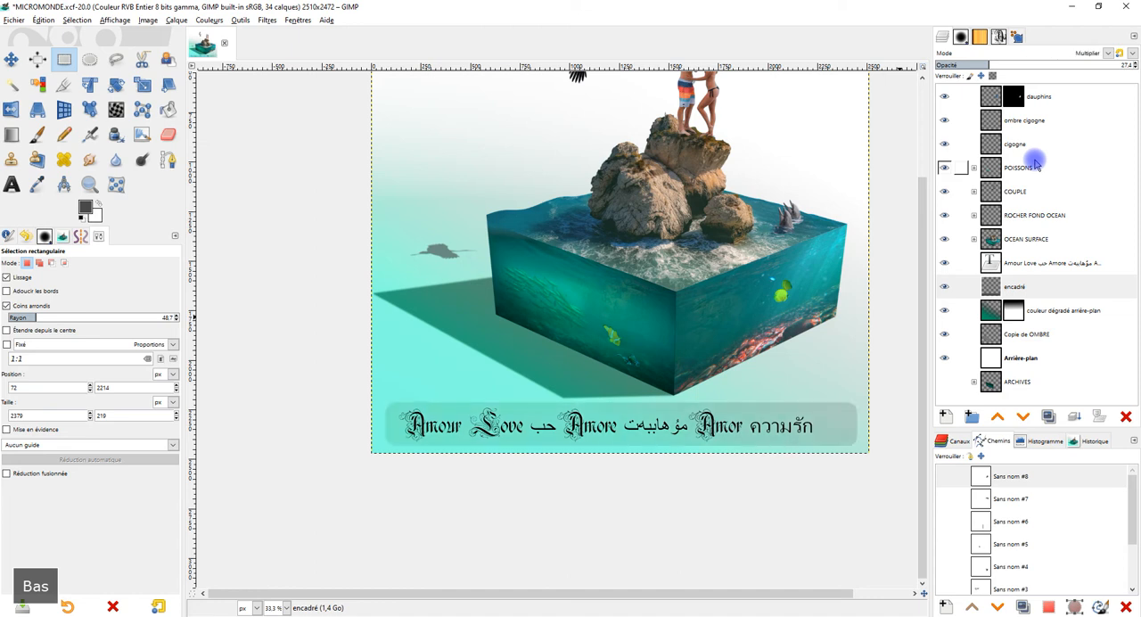
pyautogui.press('Down')
pyautogui.press('Down')
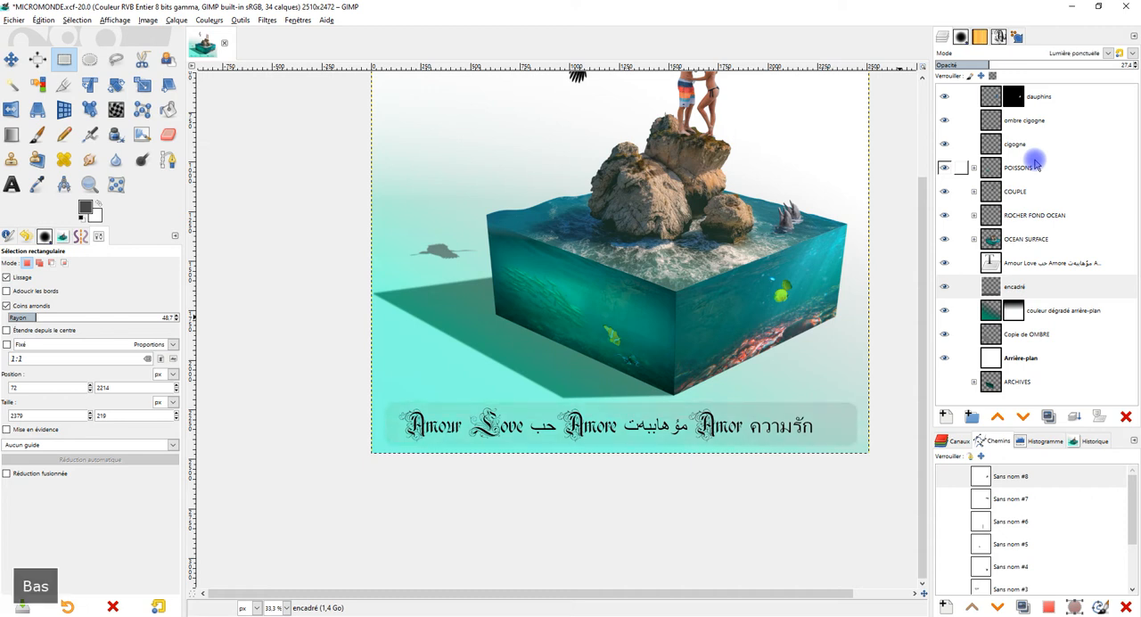
pyautogui.press('Down')
pyautogui.press('Down')
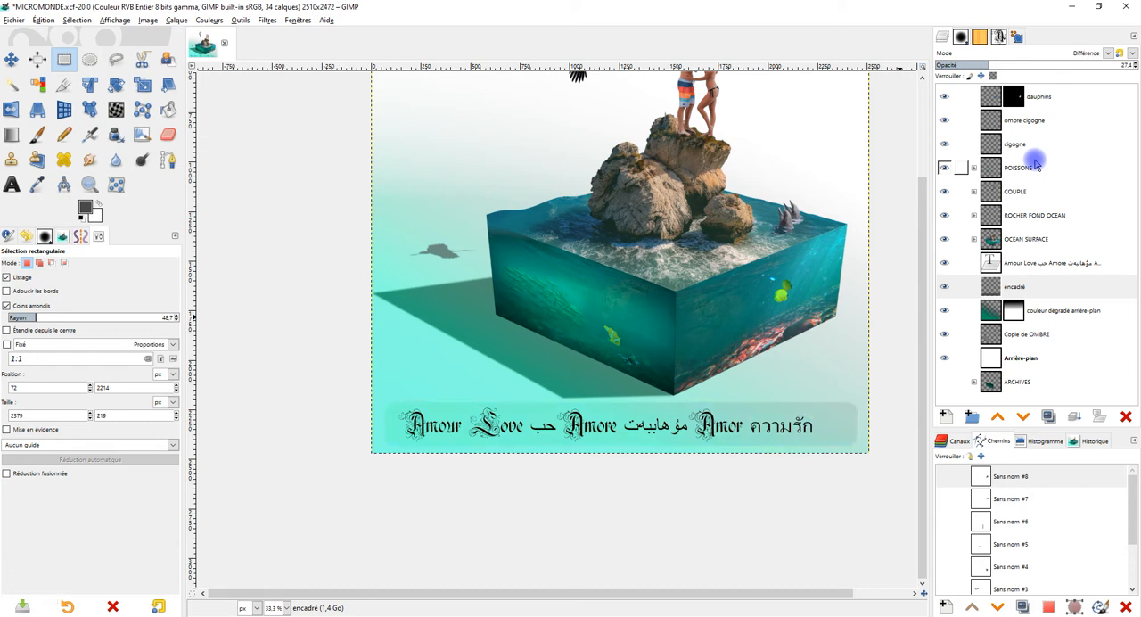
pyautogui.press('Down')
pyautogui.press('Down')
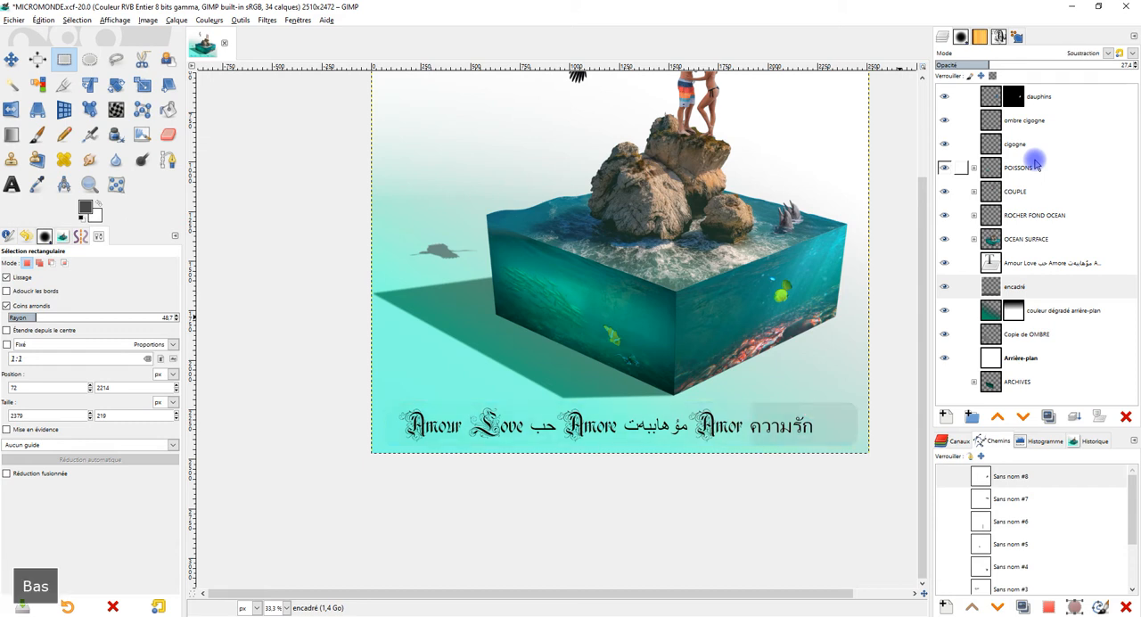
pyautogui.press('Down')
pyautogui.press('Down')
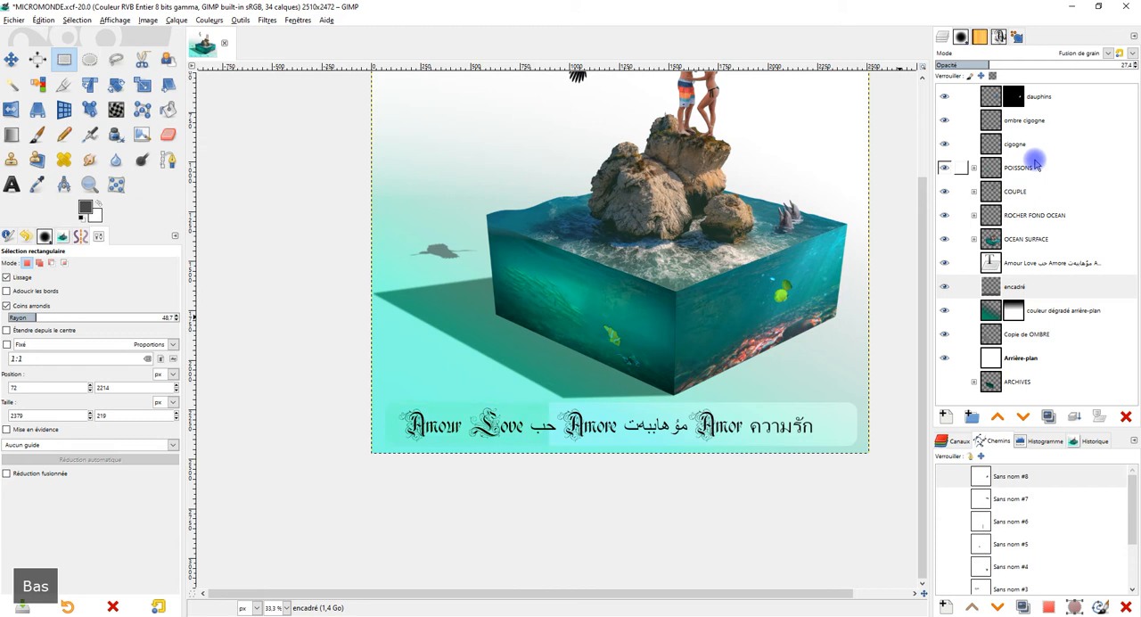
pyautogui.press('Down')
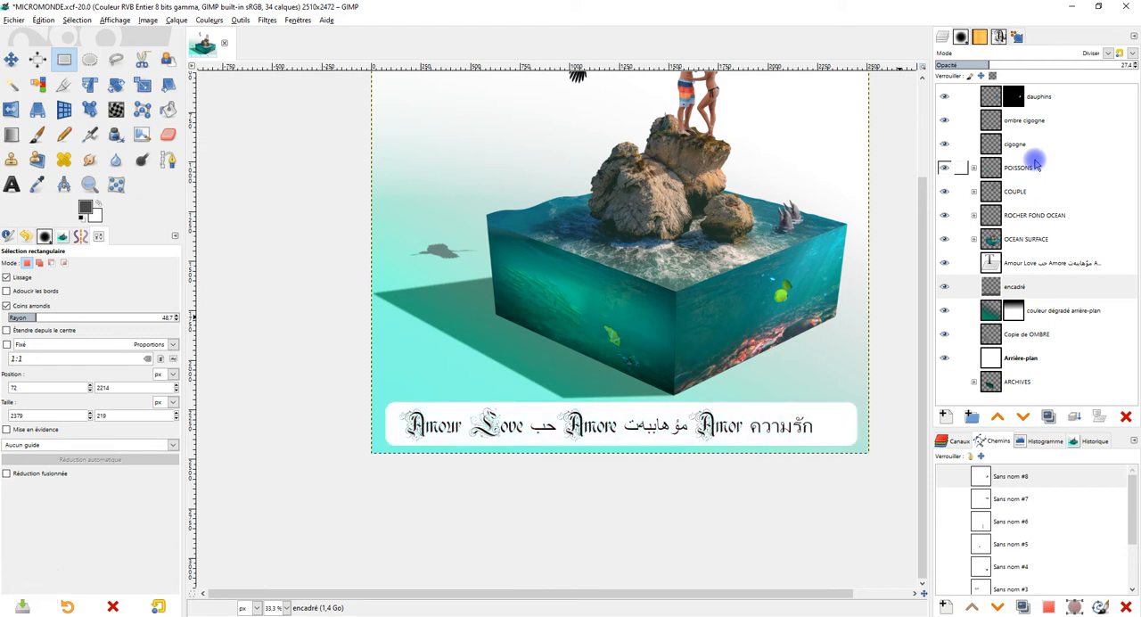
# Step: Try the Teinte TSV, Teinte LCh, Chroma LCh and Luminance blend modes on the encadré layer and return it to Diviser
pyautogui.moveTo(745, 224); pyautogui.dragTo(714, 329)
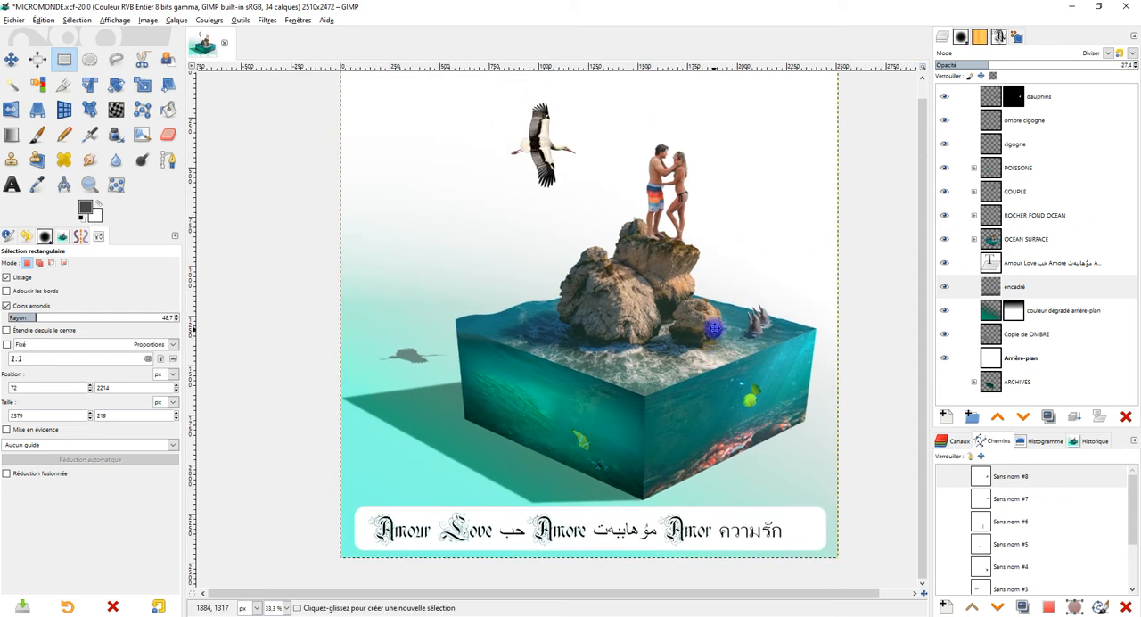
pyautogui.keyDown('ctrl'); pyautogui.scroll(-1, 726, 335); pyautogui.keyUp('ctrl')
pyautogui.keyDown('ctrl'); pyautogui.scroll(1, 729, 313); pyautogui.keyUp('ctrl')
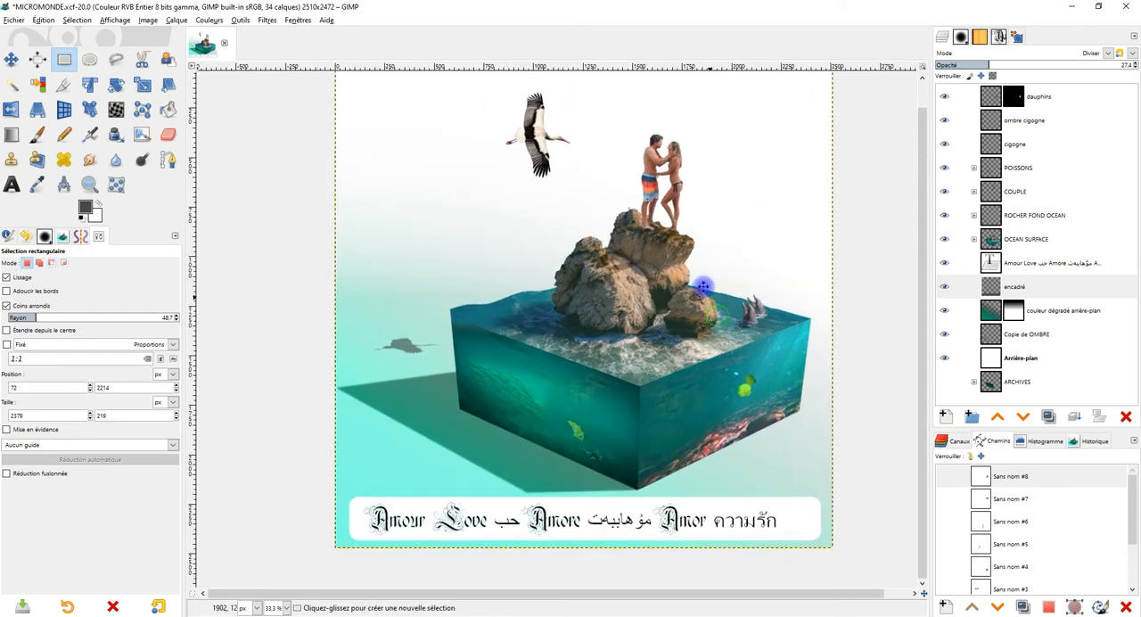
pyautogui.moveTo(785, 188); pyautogui.dragTo(783, 224)
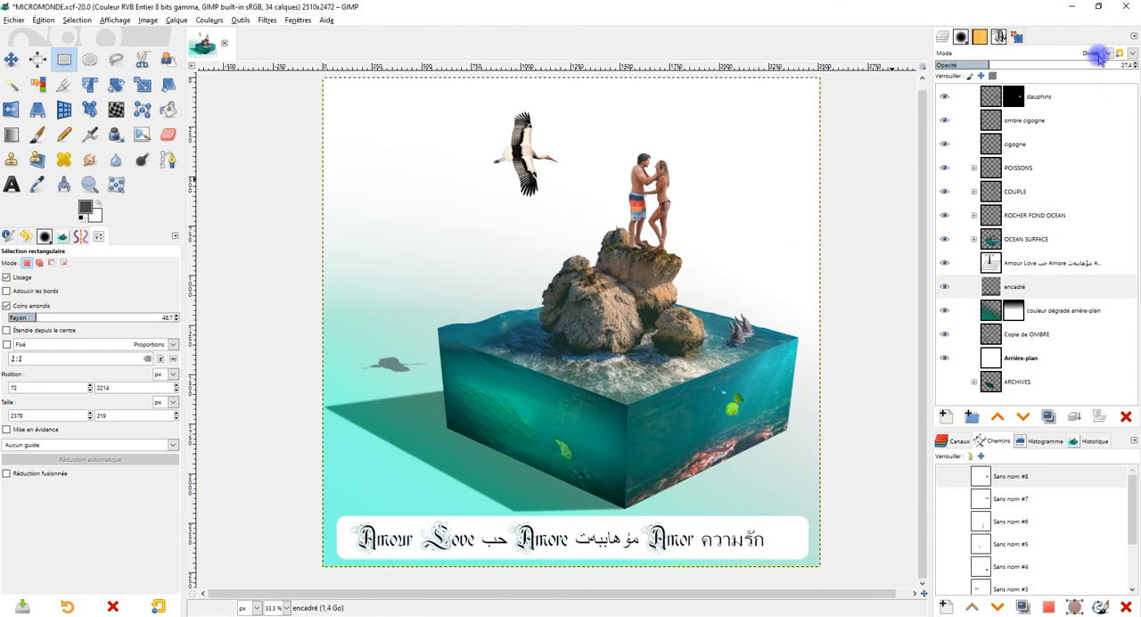
pyautogui.click(1101, 59)
pyautogui.click(994, 463)
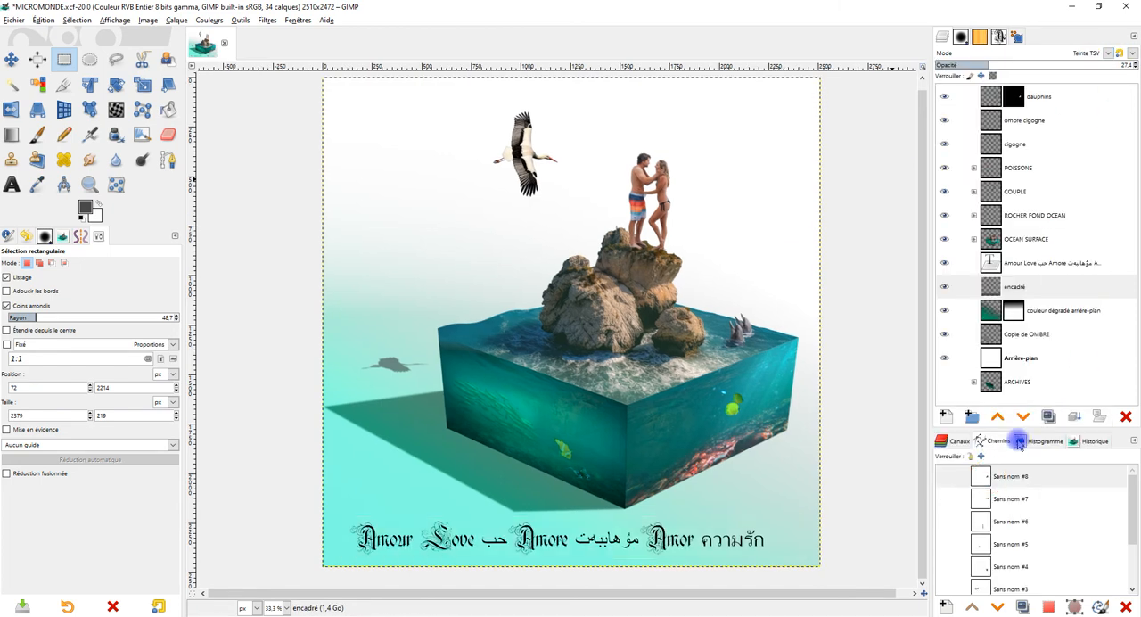
pyautogui.press('Down')
pyautogui.press('Down')
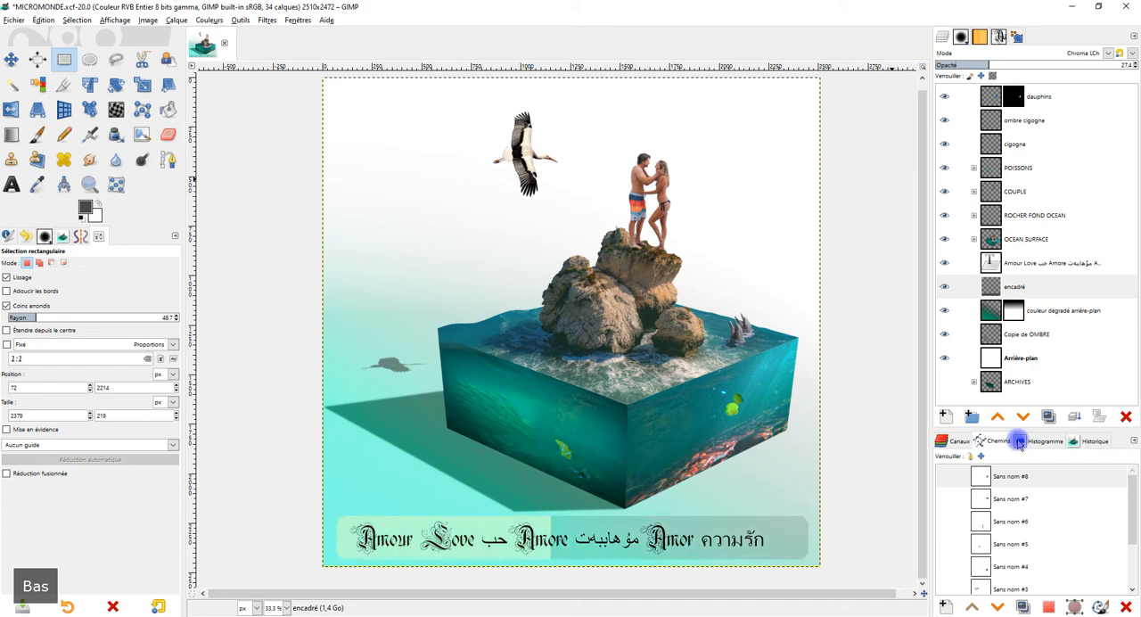
pyautogui.press('Up')
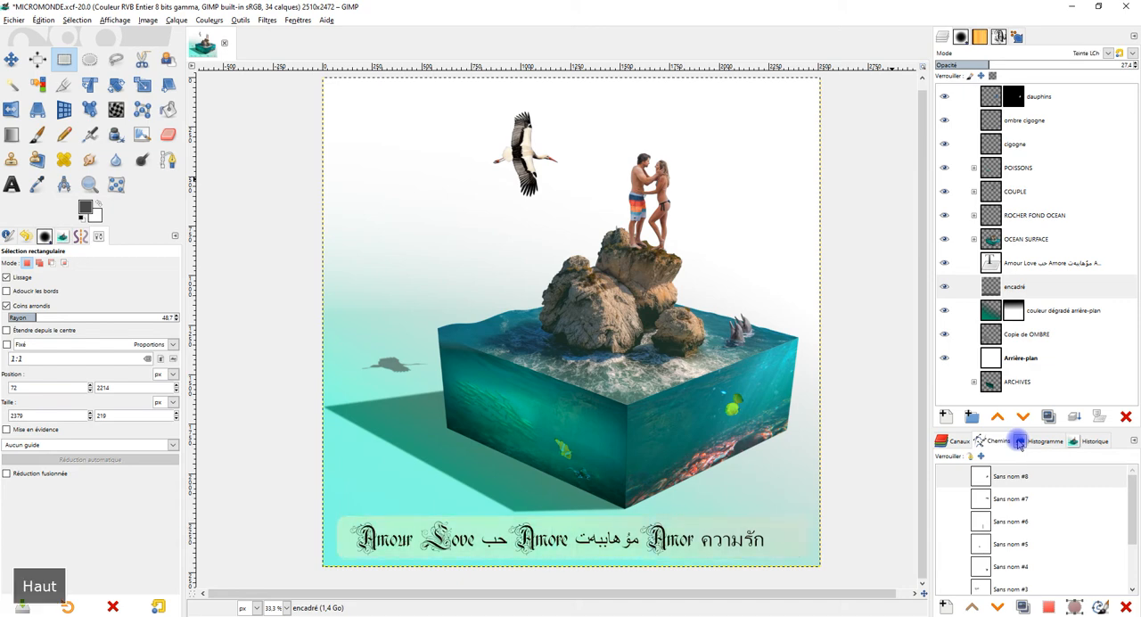
pyautogui.press('Down')
pyautogui.press('Down')
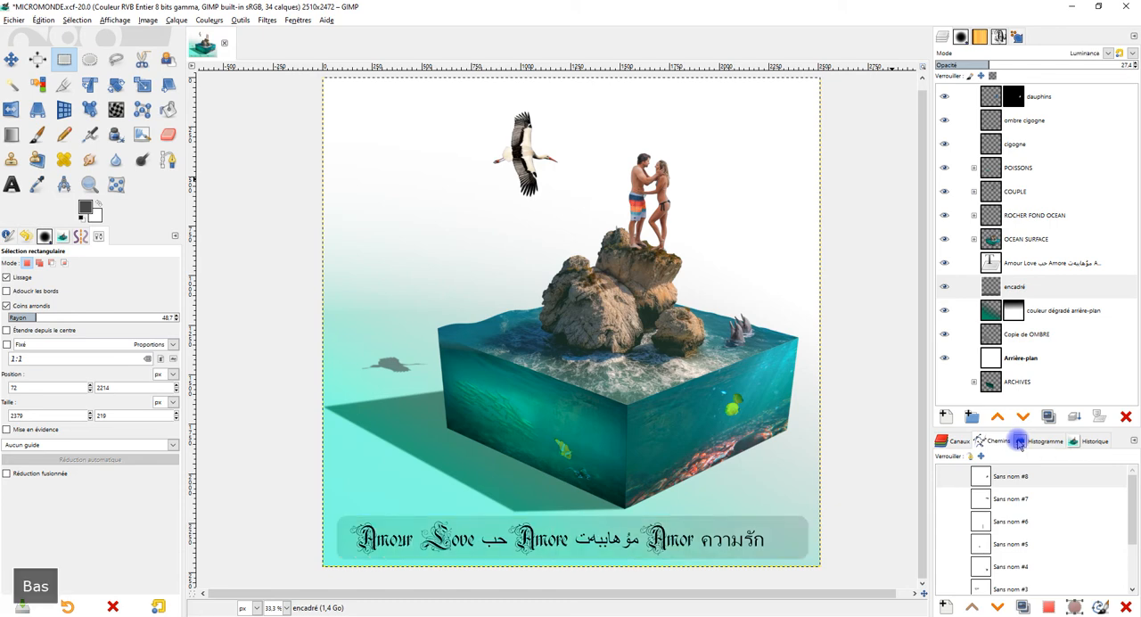
pyautogui.press('Up')
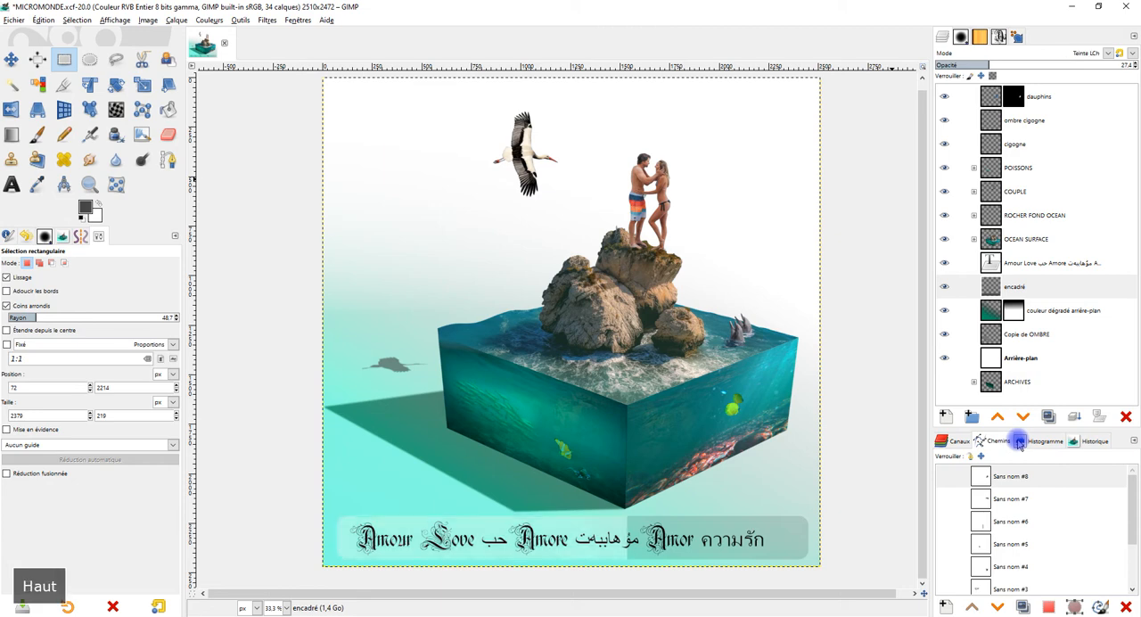
pyautogui.press('Up')
pyautogui.press('Up')
pyautogui.press('Up')
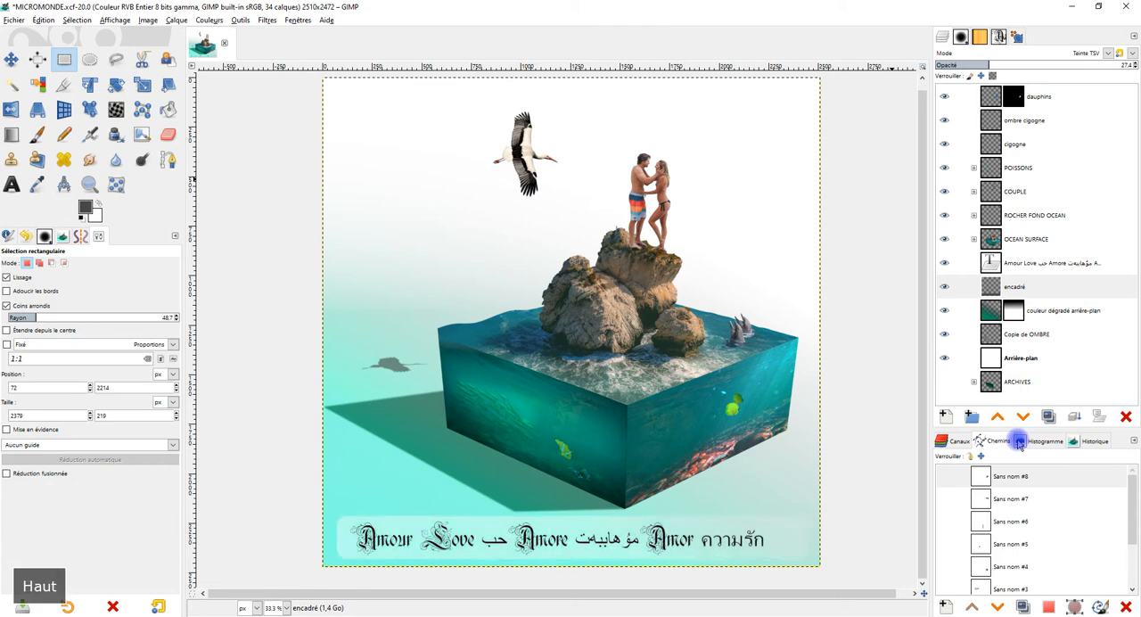
pyautogui.press('Up')
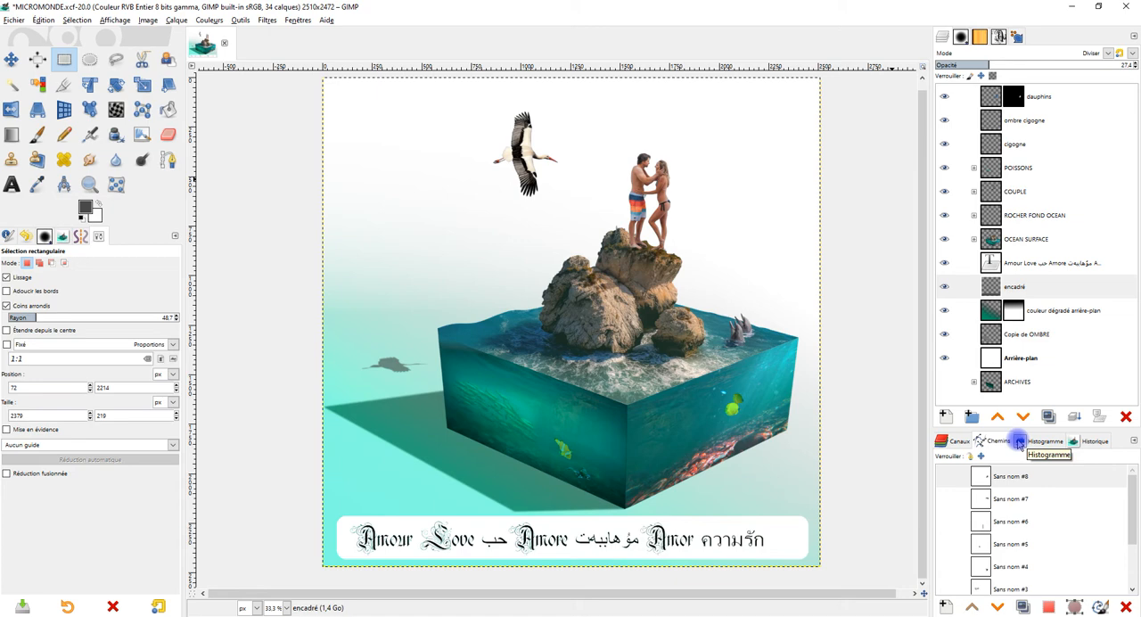
# Step: Raise the opacity of the encadré layer to about 65
pyautogui.click(1063, 64)
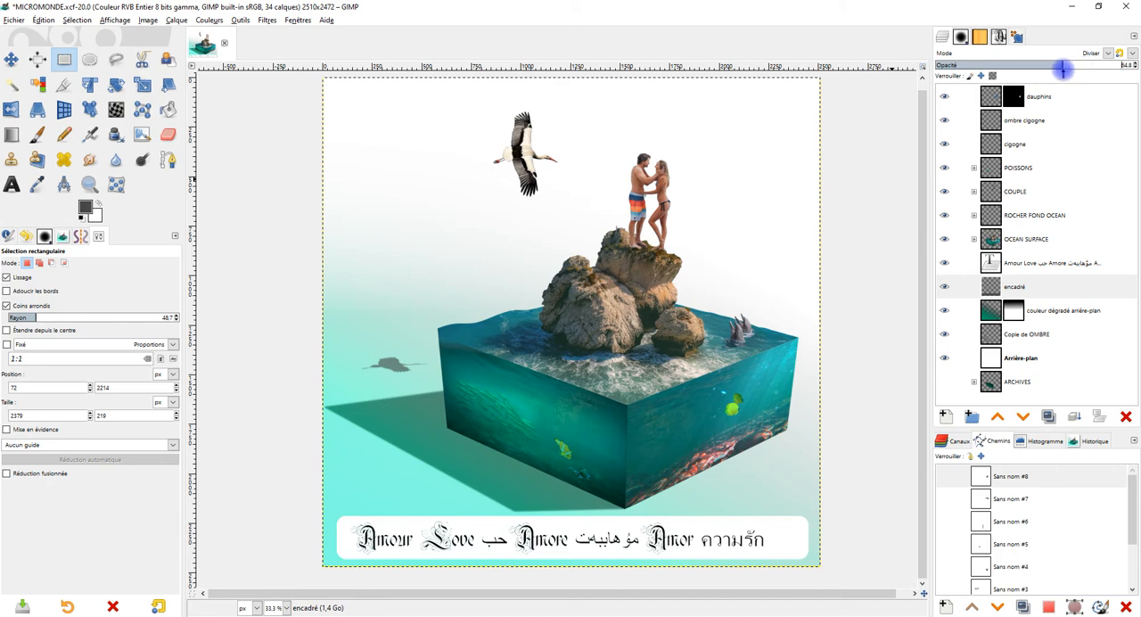
pyautogui.moveTo(793, 240); pyautogui.dragTo(787, 248)
# Step: Expand the COUPLE group and compare the shorts' drawstring area with the couple contraste layer hidden and shown
pyautogui.click(1076, 118)
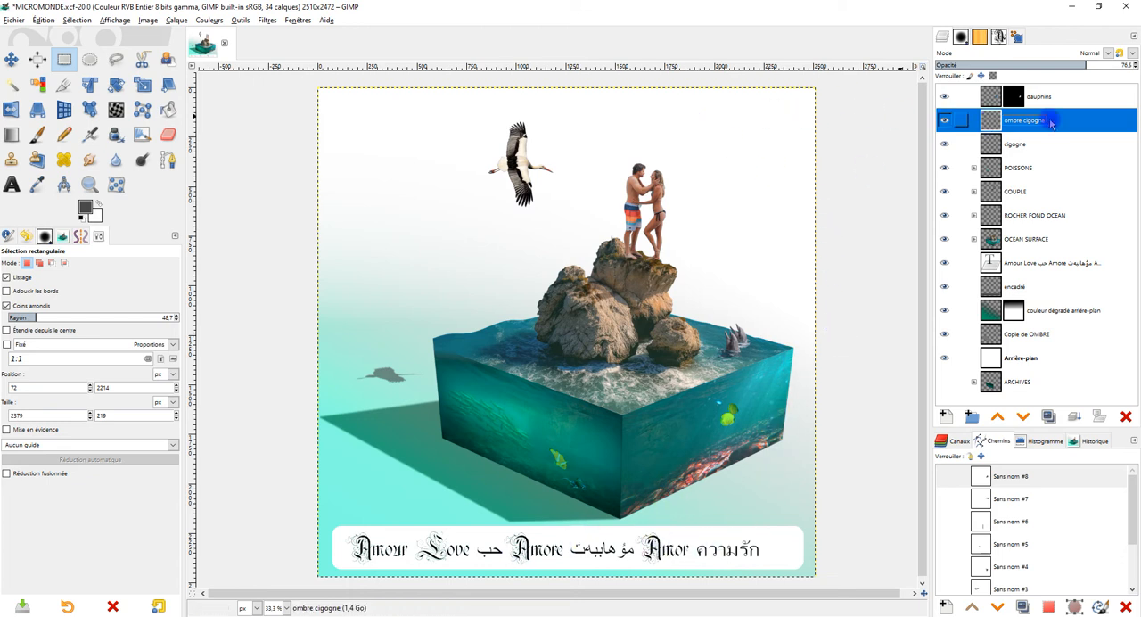
pyautogui.click(989, 196)
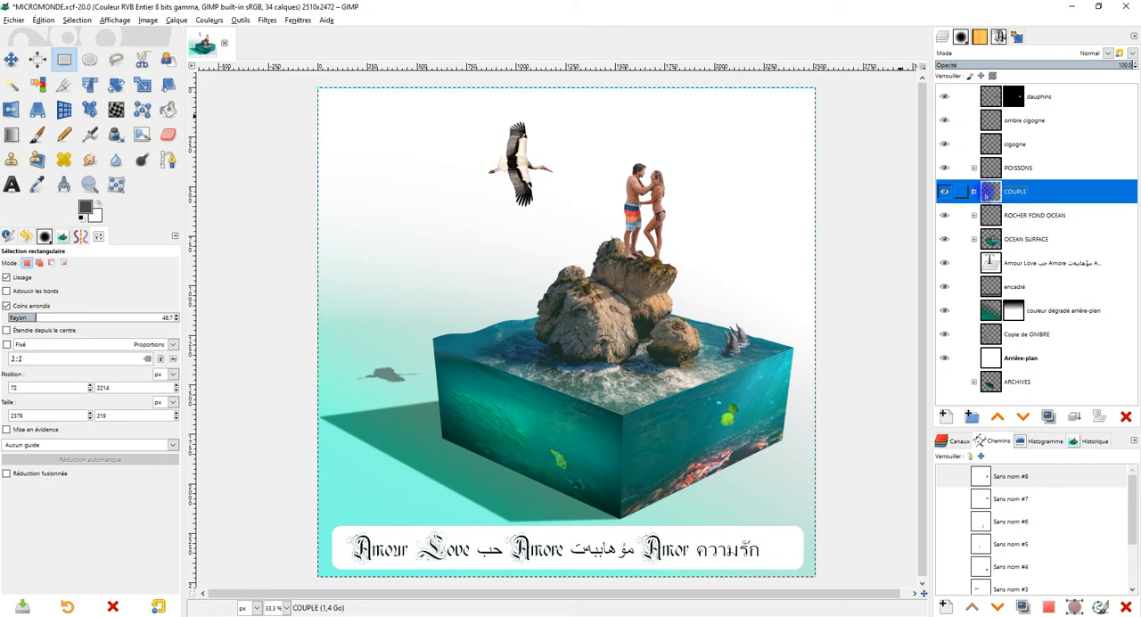
pyautogui.click(974, 192)
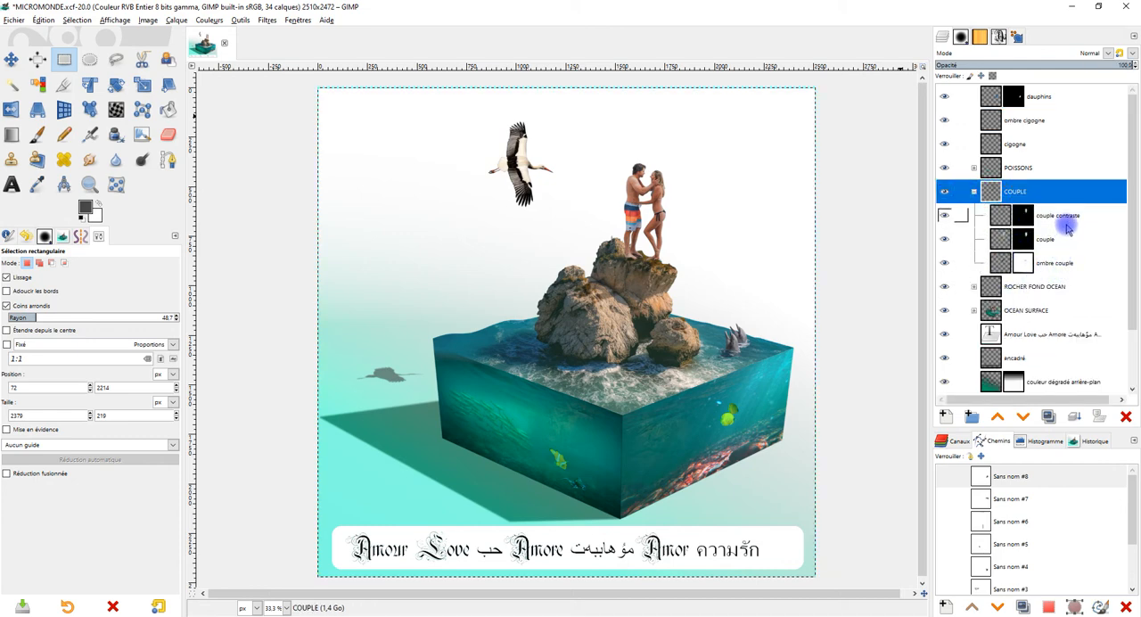
pyautogui.keyDown('ctrl'); pyautogui.scroll(9, 671, 212); pyautogui.keyUp('ctrl')
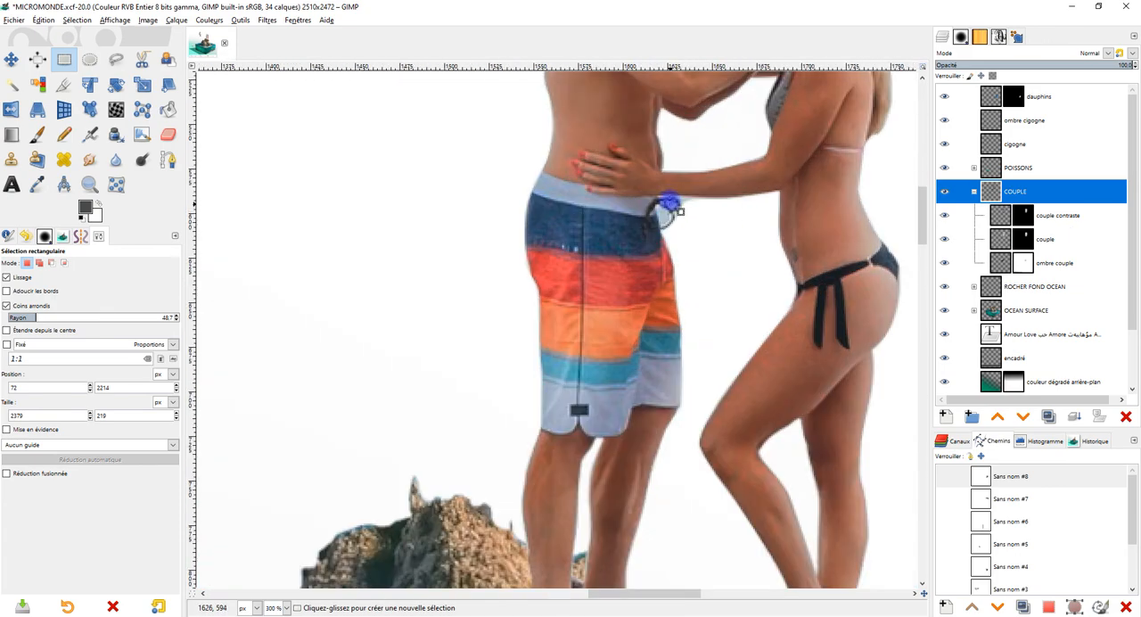
pyautogui.moveTo(670, 210); pyautogui.dragTo(663, 251)
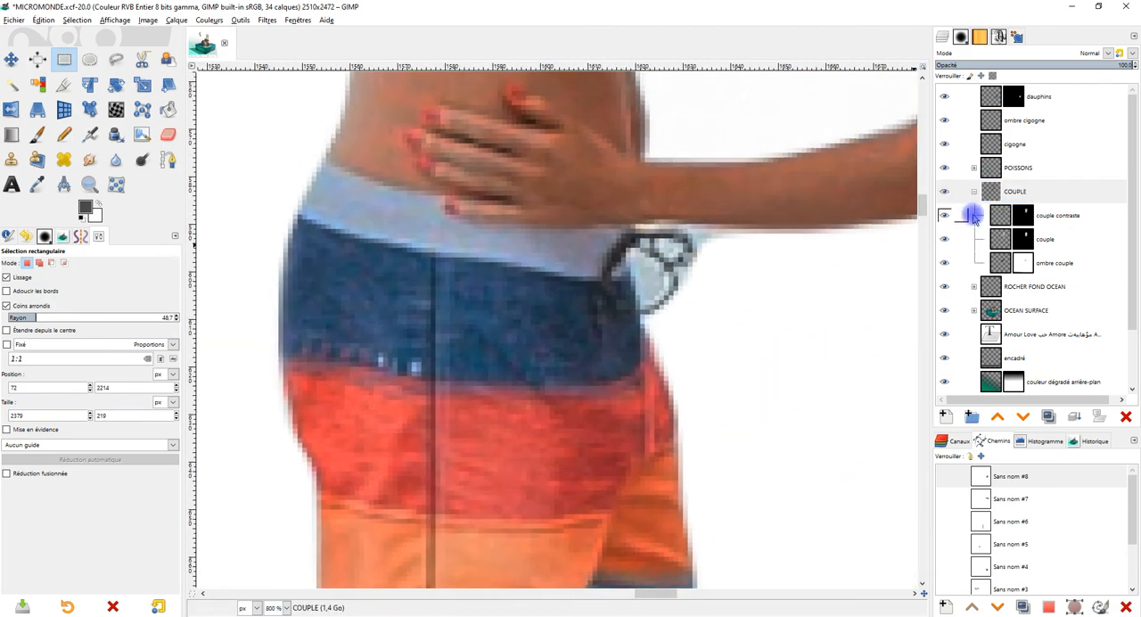
pyautogui.click(944, 215)
pyautogui.click(945, 216)
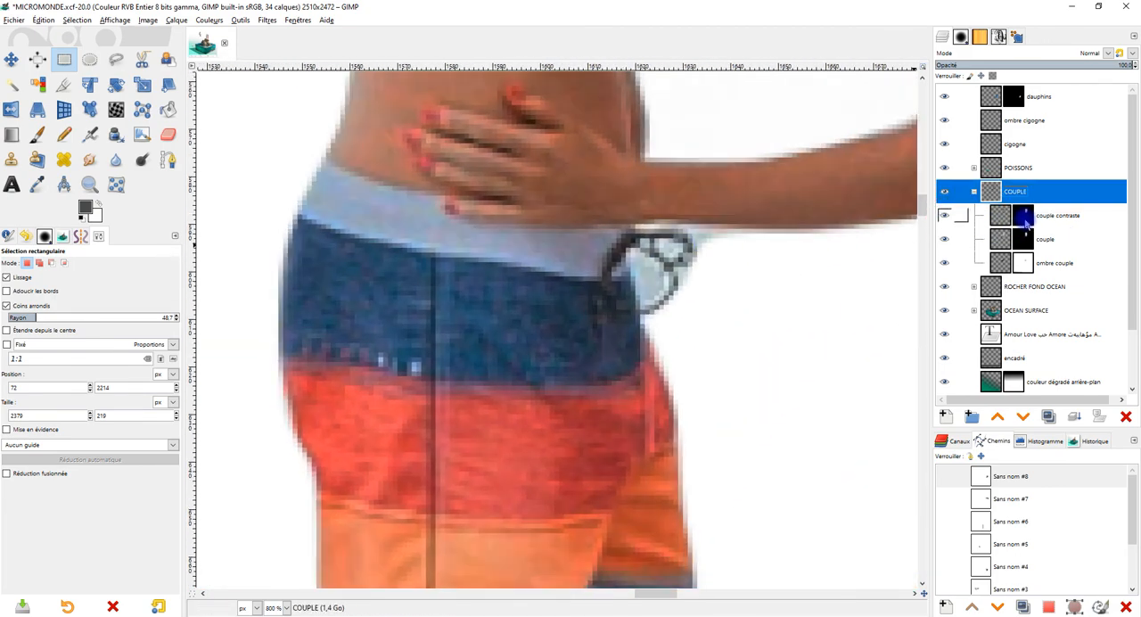
pyautogui.keyDown('ctrl'); pyautogui.scroll(3, 703, 274); pyautogui.keyUp('ctrl')
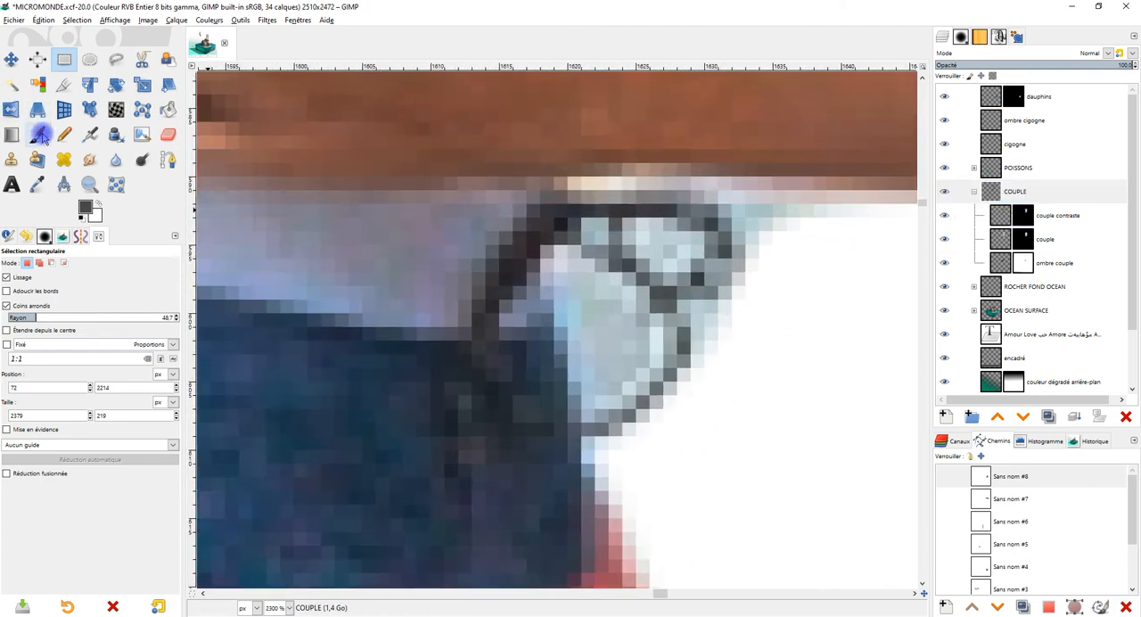
# Step: Paint black on the couple contraste and couple masks to remove the background residue inside the drawstring's large loop
pyautogui.click(40, 136)
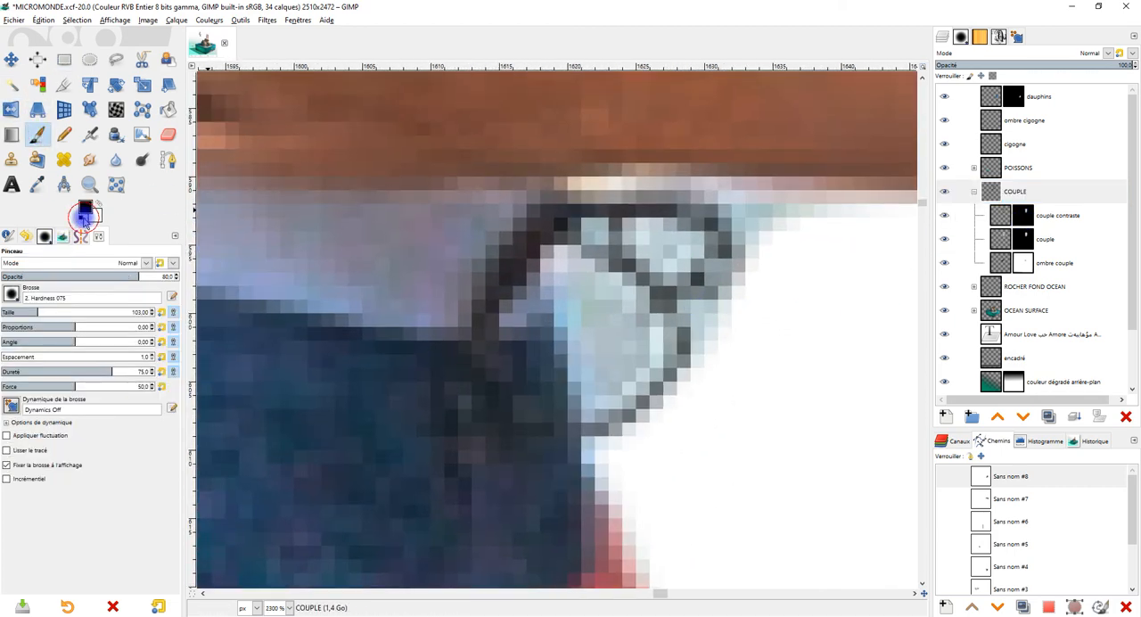
pyautogui.click(1021, 223)
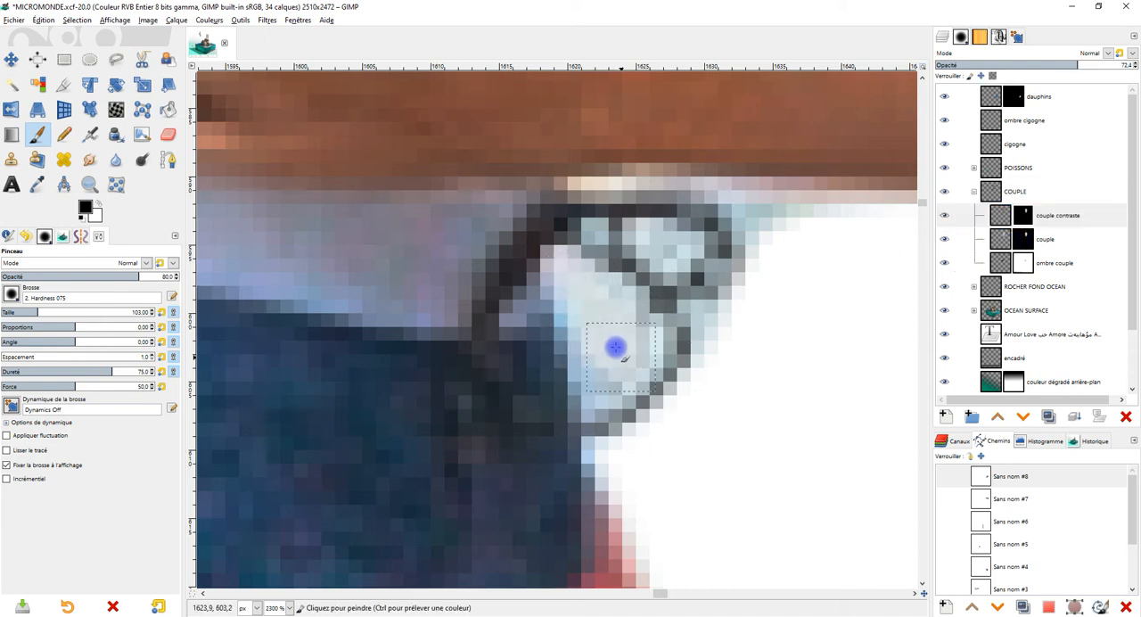
pyautogui.click(1024, 239)
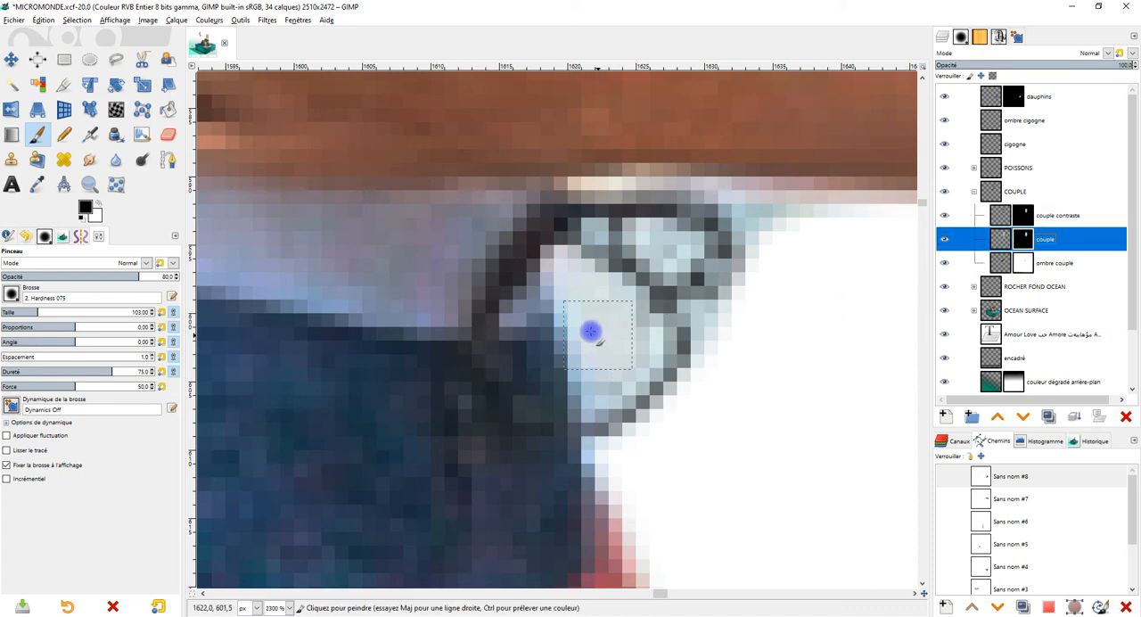
pyautogui.moveTo(623, 335)
pyautogui.mouseDown()
pyautogui.moveTo(590, 383)
pyautogui.moveTo(631, 343)
pyautogui.moveTo(603, 382)
pyautogui.moveTo(591, 290)
pyautogui.moveTo(575, 298)
pyautogui.moveTo(593, 376)
pyautogui.moveTo(624, 368)
pyautogui.moveTo(636, 340)
pyautogui.moveTo(608, 299)
pyautogui.mouseUp()
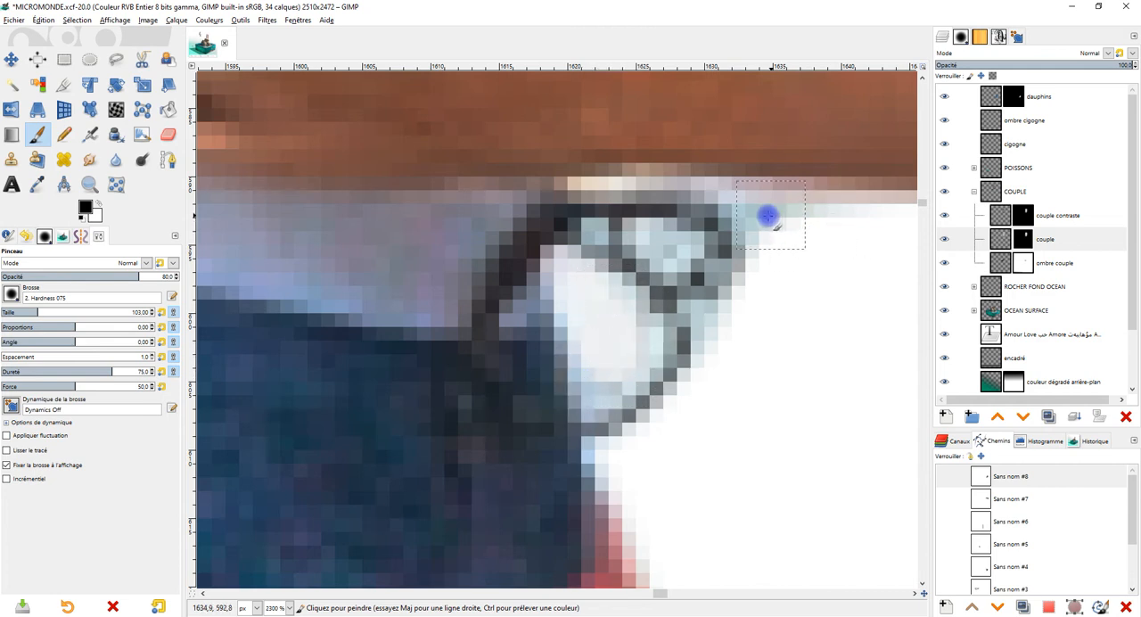
# Step: Clear the residue in the drawstring's small loop and around its outer edge with black on both couple masks
pyautogui.click(1022, 215)
pyautogui.moveTo(671, 256)
pyautogui.mouseDown()
pyautogui.moveTo(756, 280)
pyautogui.moveTo(662, 268)
pyautogui.mouseUp()
pyautogui.click(1023, 239)
pyautogui.moveTo(719, 329)
pyautogui.mouseDown()
pyautogui.moveTo(708, 346)
pyautogui.moveTo(741, 323)
pyautogui.mouseUp()
pyautogui.click(1036, 243)
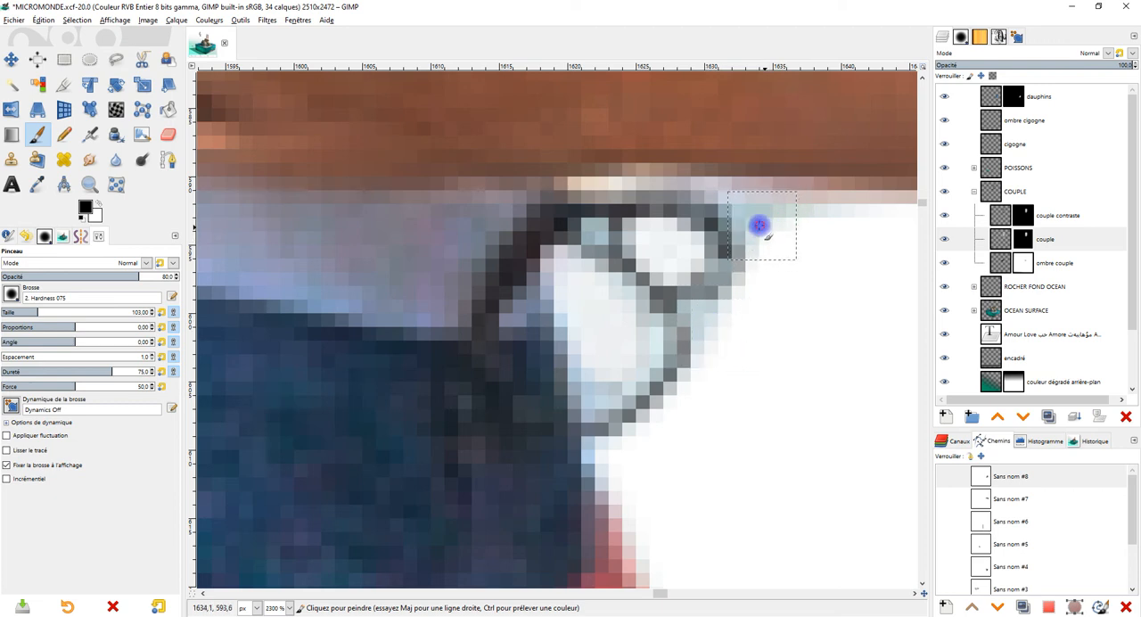
pyautogui.click(1057, 215)
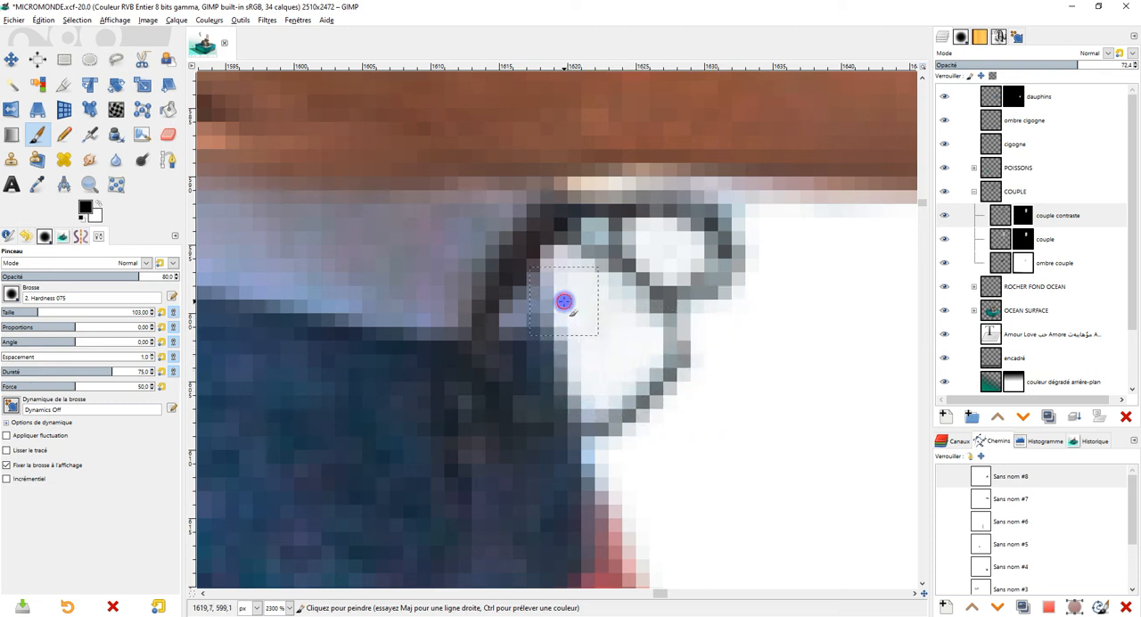
pyautogui.click(601, 290)
pyautogui.click(608, 372)
# Step: Paint black on the couple contraste and couple masks over the grey residue inside the woman's outer hair curl
pyautogui.scroll(-7, 610, 371)
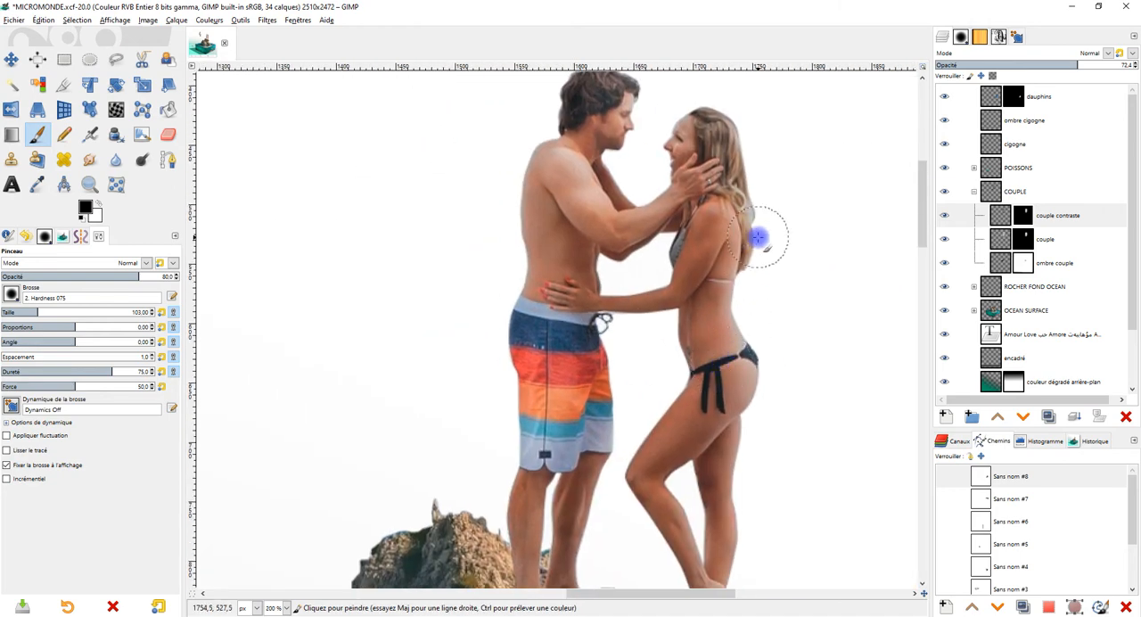
pyautogui.scroll(7, 760, 201)
pyautogui.click(638, 331)
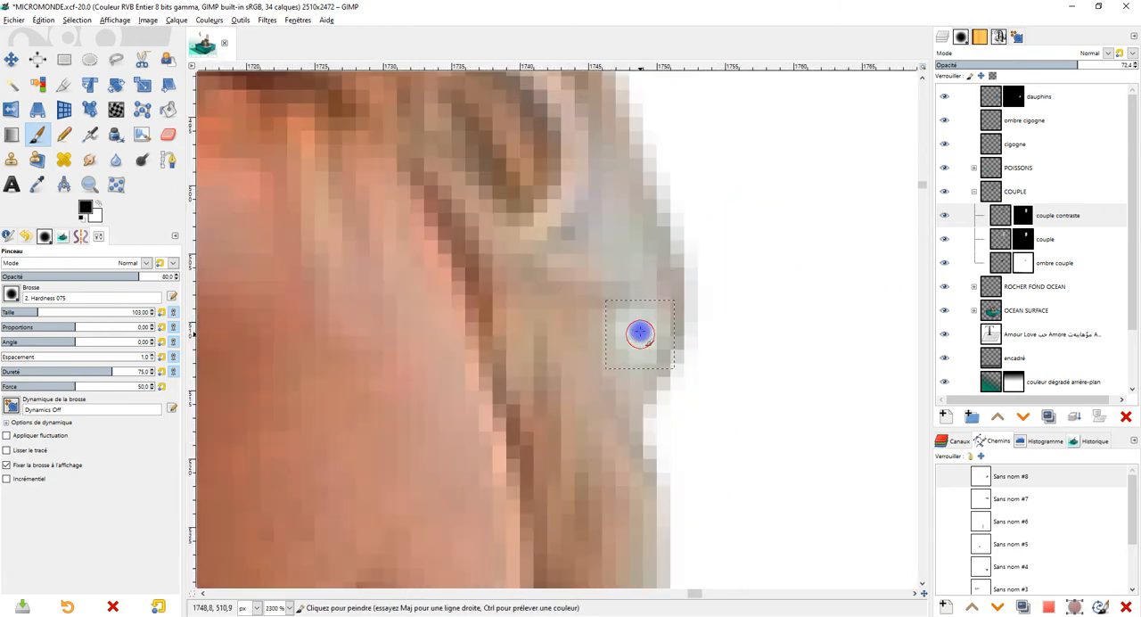
pyautogui.click(632, 252)
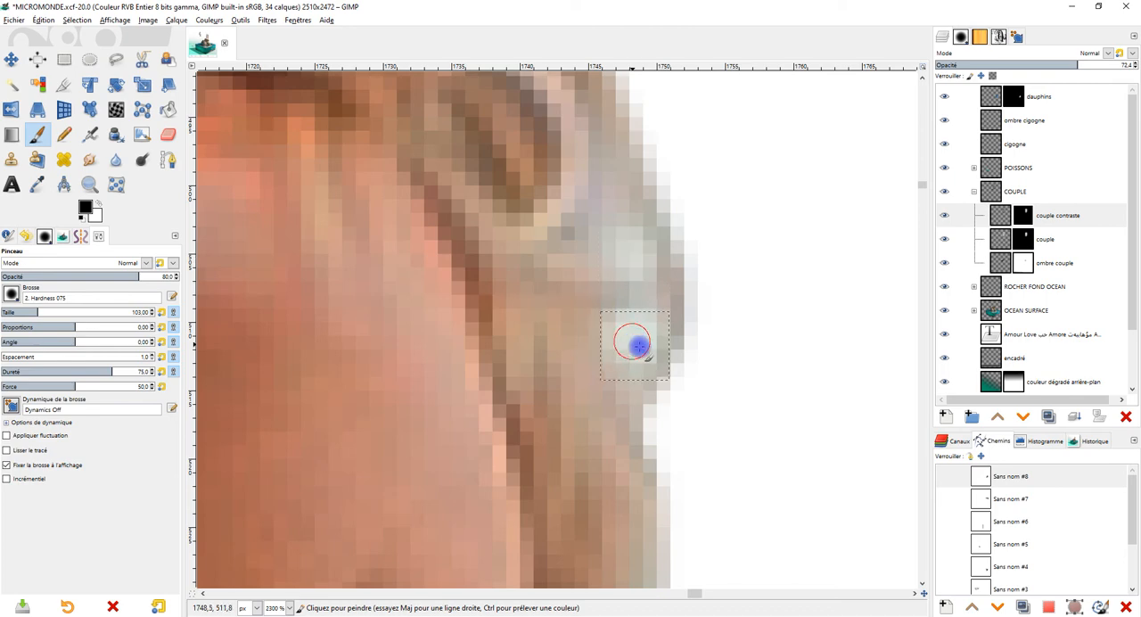
pyautogui.click(1045, 239)
pyautogui.click(642, 331)
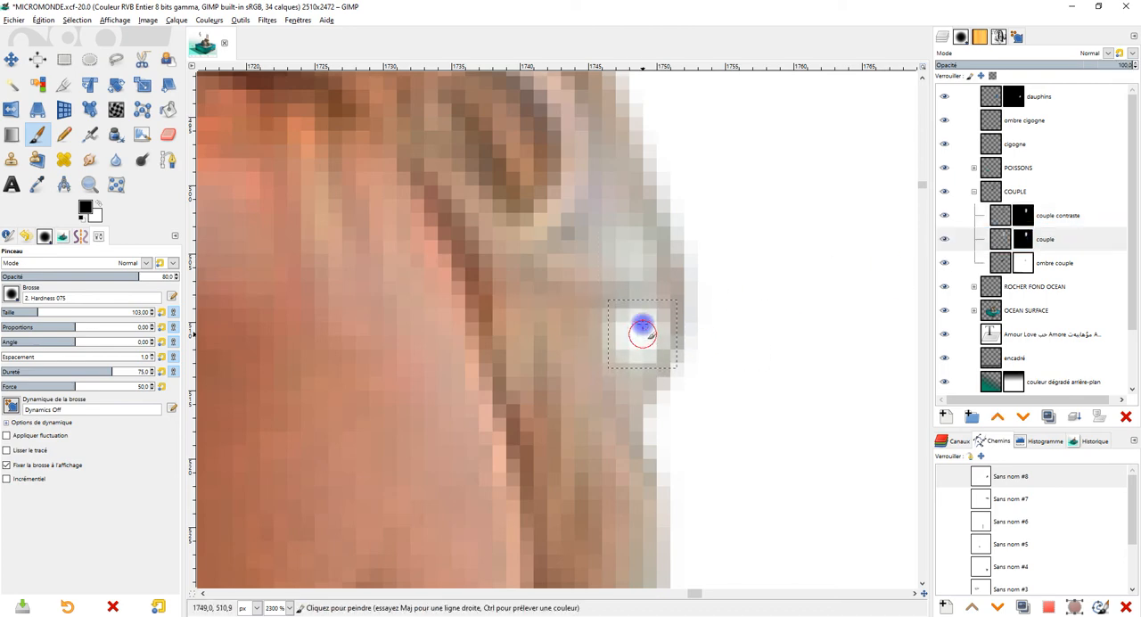
# Step: Switch the brush to white and restore the outer edge of the woman's hair curl on the couple mask
pyautogui.scroll(-7, 687, 276)
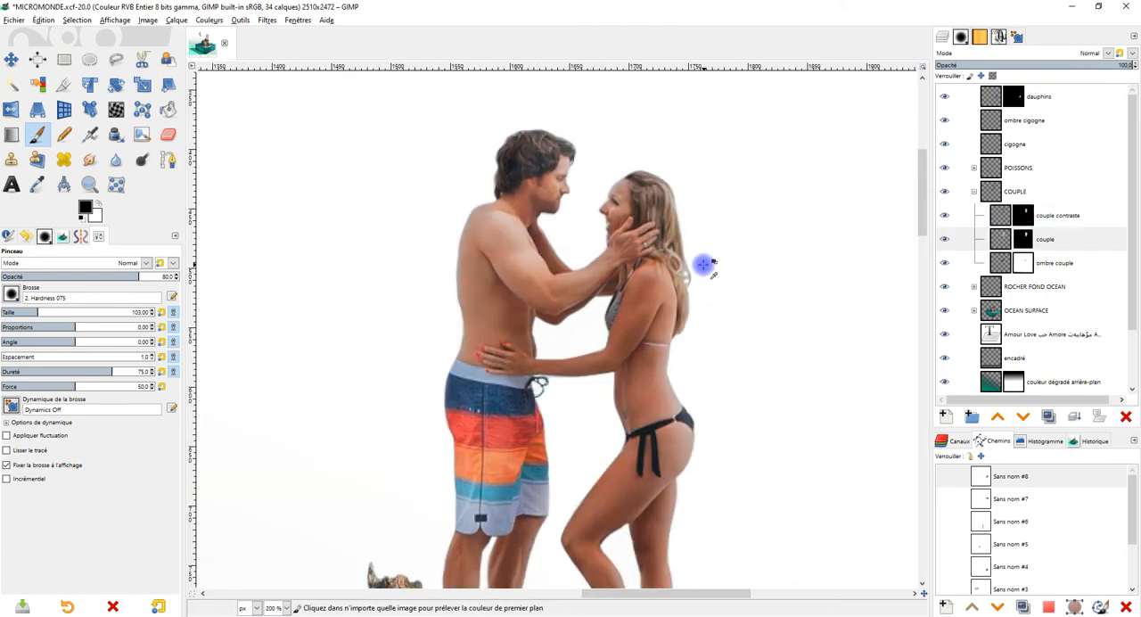
pyautogui.scroll(5, 708, 262)
pyautogui.scroll(1, 682, 273)
pyautogui.scroll(1, 685, 270)
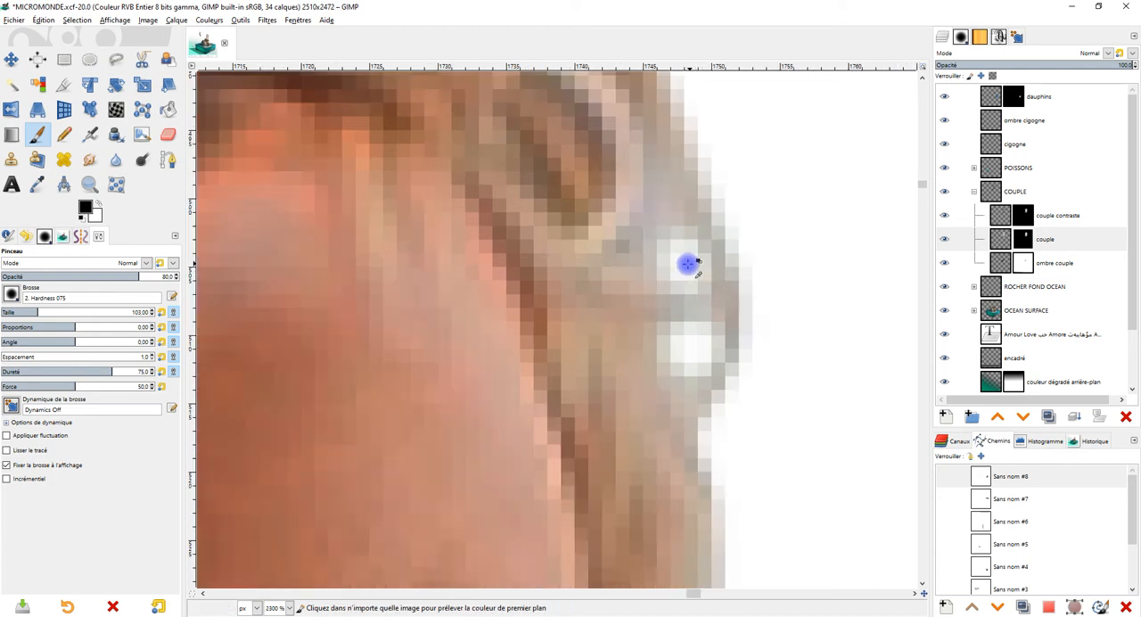
pyautogui.click(97, 206)
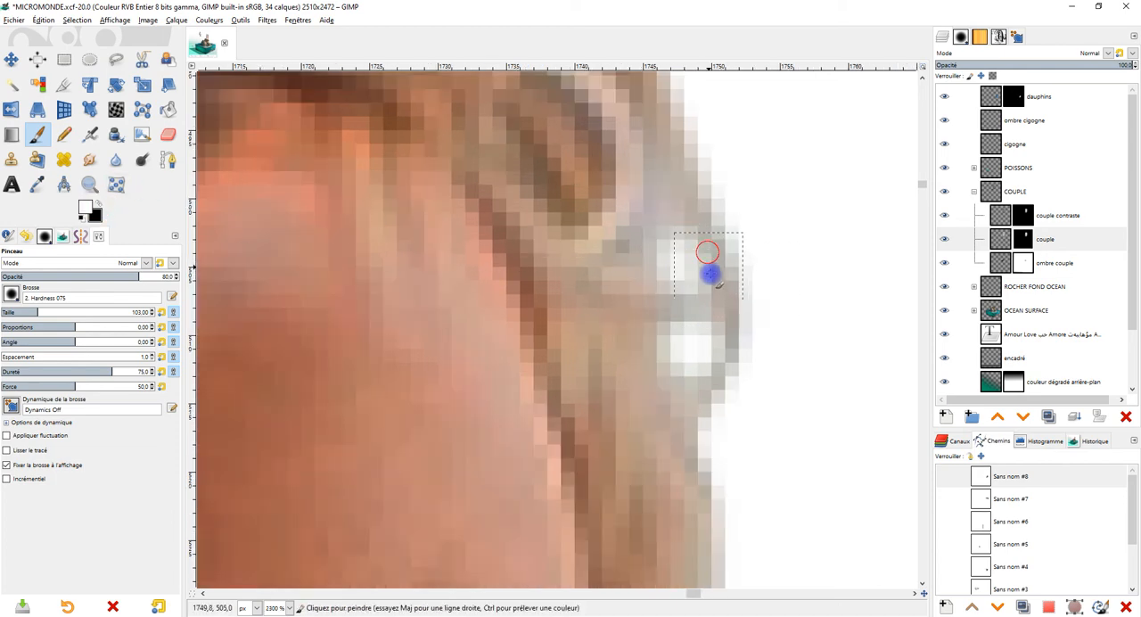
pyautogui.scroll(-5, 767, 285)
pyautogui.scroll(3, 770, 273)
pyautogui.moveTo(727, 291); pyautogui.dragTo(733, 329)
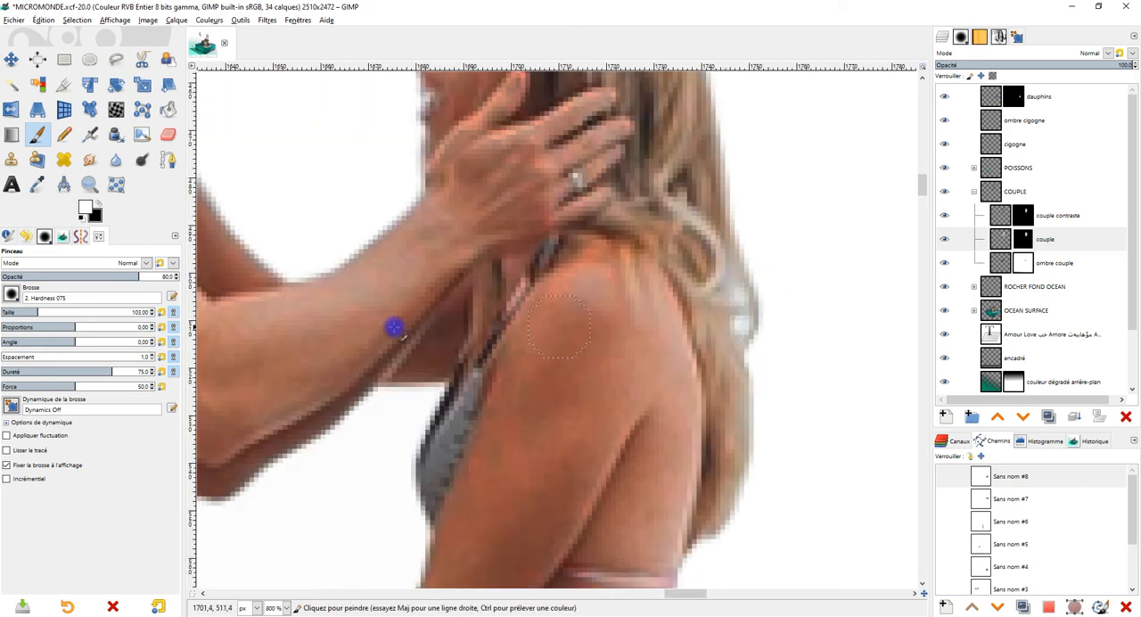
# Step: Lower the brush opacity to 37.2 and softly restore the masked spot in the woman's hair curl
pyautogui.moveTo(74, 275); pyautogui.dragTo(65, 277)
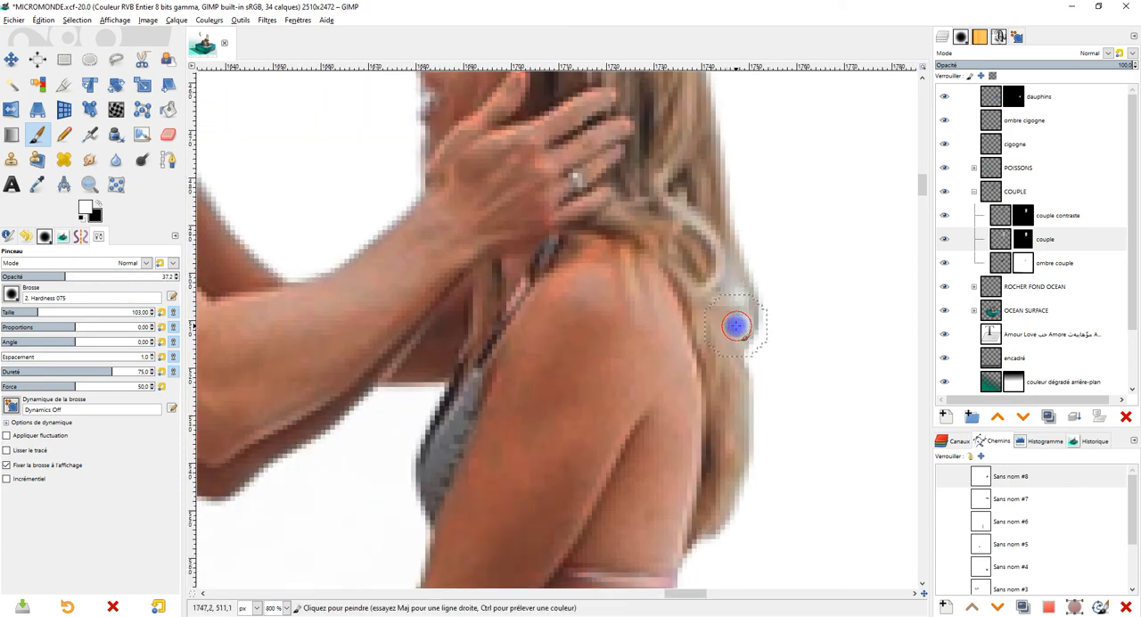
pyautogui.scroll(-2, 764, 311)
pyautogui.scroll(-1, 797, 259)
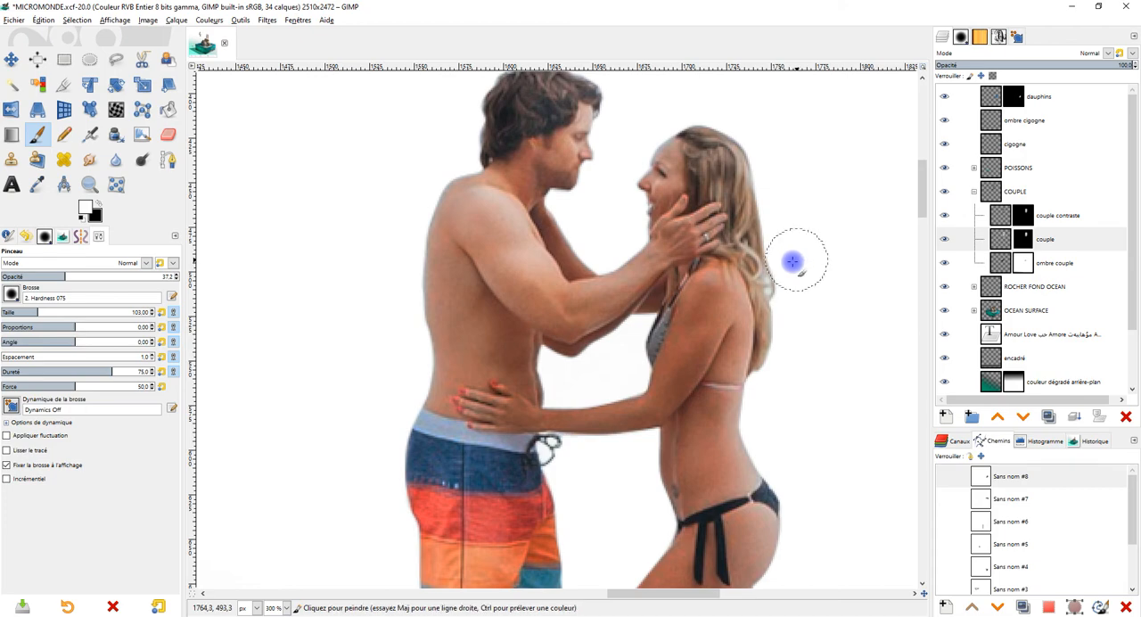
pyautogui.scroll(2, 737, 247)
pyautogui.scroll(-2, 690, 186)
pyautogui.scroll(-1, 675, 188)
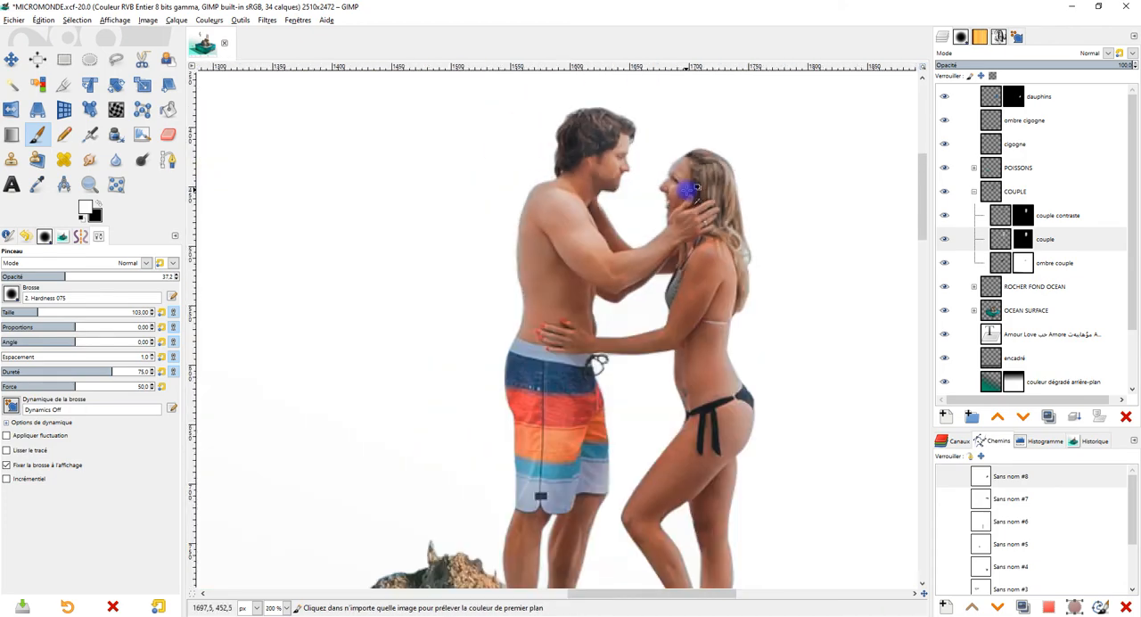
# Step: Try white strokes behind the woman's heel on the couple and couple contraste masks, and undo the last stroke
pyautogui.scroll(-6, 705, 197)
pyautogui.scroll(4, 647, 390)
pyautogui.moveTo(632, 405)
pyautogui.mouseDown()
pyautogui.moveTo(660, 395)
pyautogui.moveTo(680, 413)
pyautogui.moveTo(618, 396)
pyautogui.mouseUp()
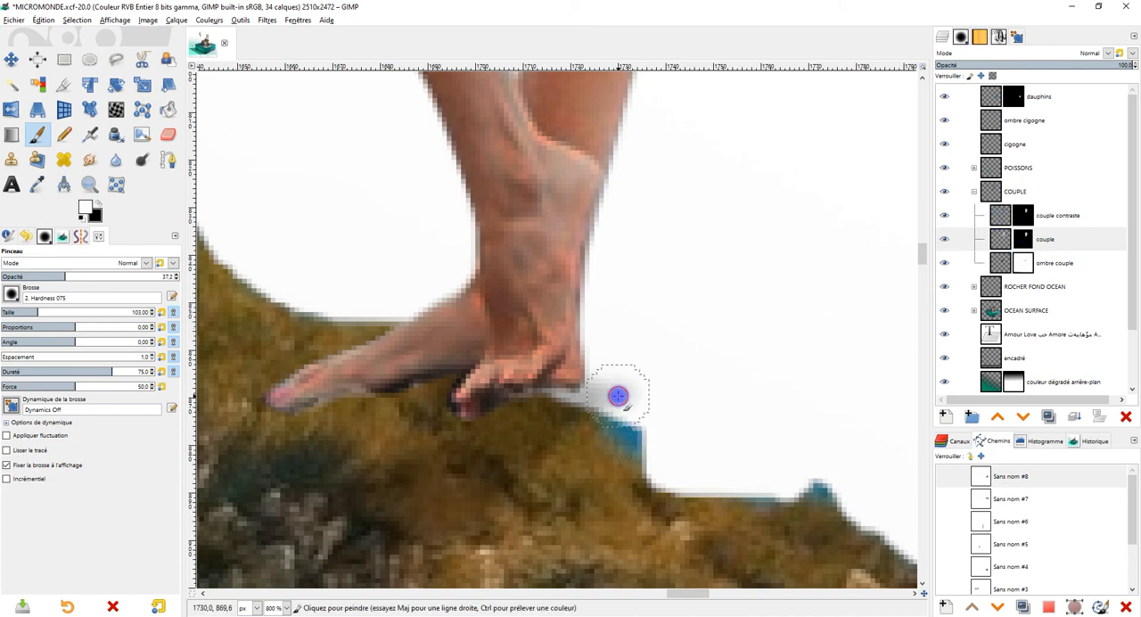
pyautogui.click(1023, 241)
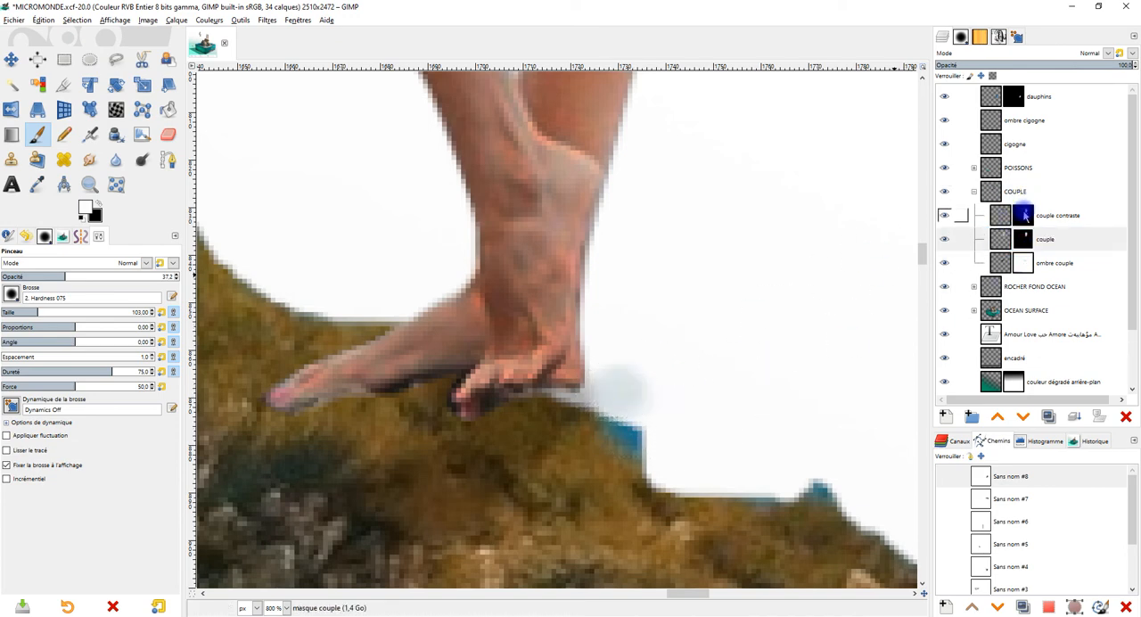
pyautogui.press('pageup')
pyautogui.click(610, 390)
pyautogui.hotkey('ctrl', 'z')
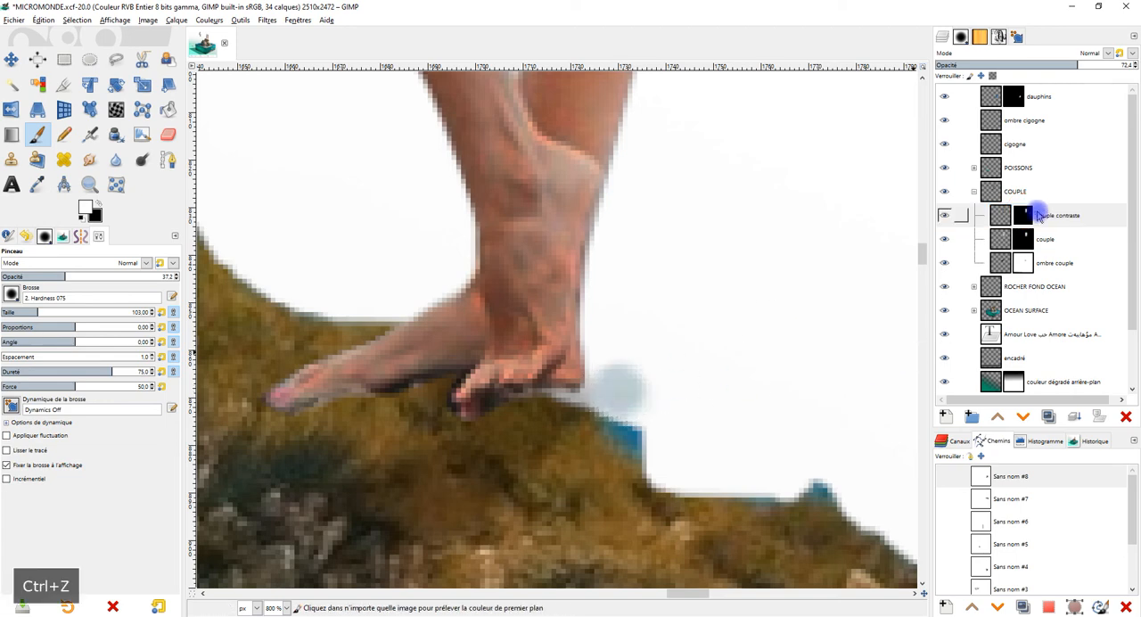
# Step: Check the area behind the heel with the two couple layers hidden, and switch the brush colour to black
pyautogui.click(945, 217)
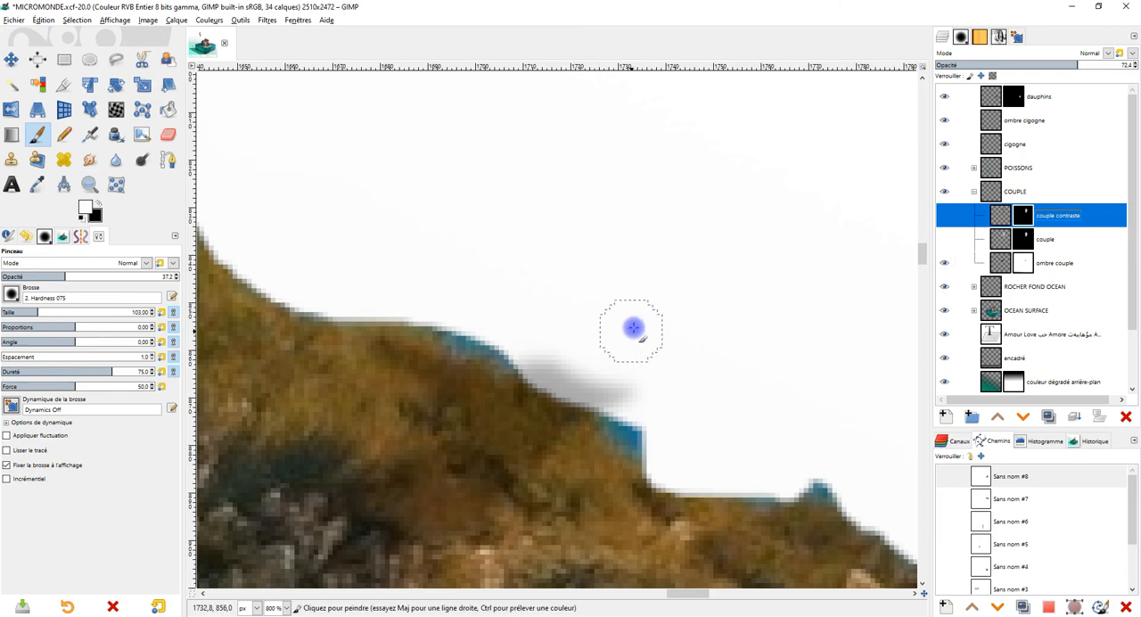
pyautogui.click(98, 204)
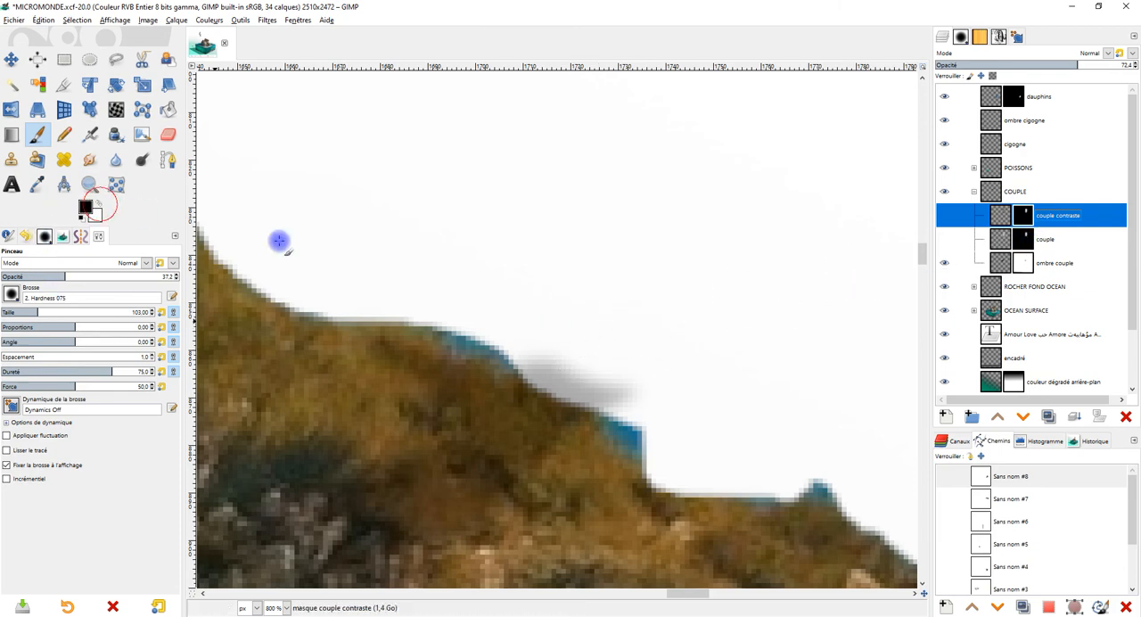
pyautogui.click(608, 390)
pyautogui.click(946, 215)
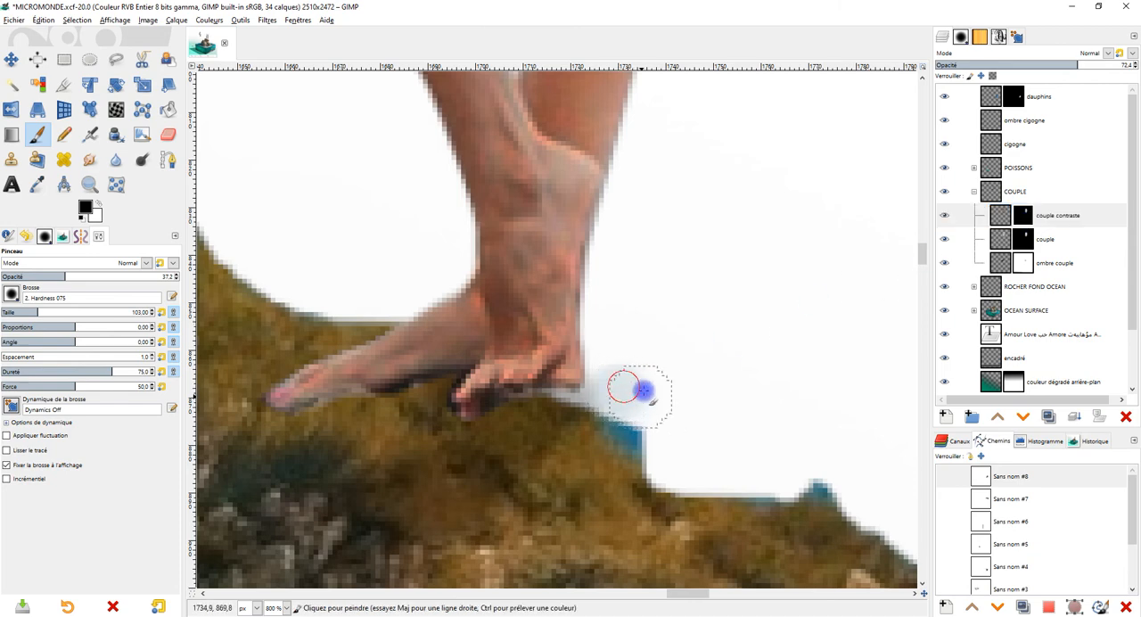
# Step: Raise the brush opacity to 100 and remove the pale residue behind the heel on the couple contraste and couple masks
pyautogui.moveTo(100, 277); pyautogui.dragTo(348, 281)
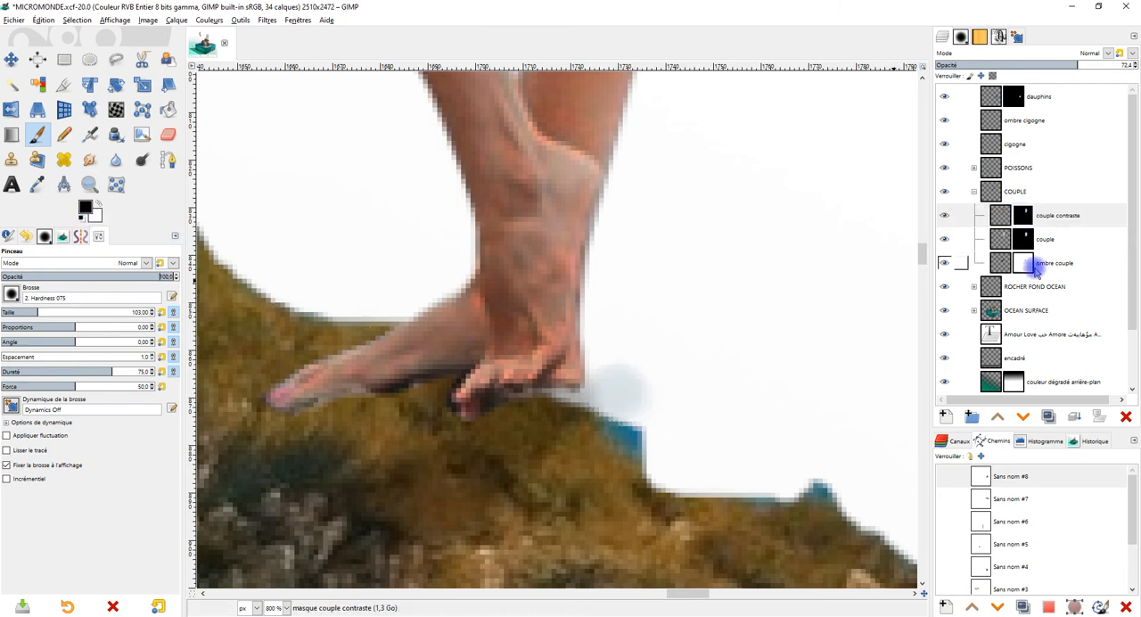
pyautogui.click(1040, 222)
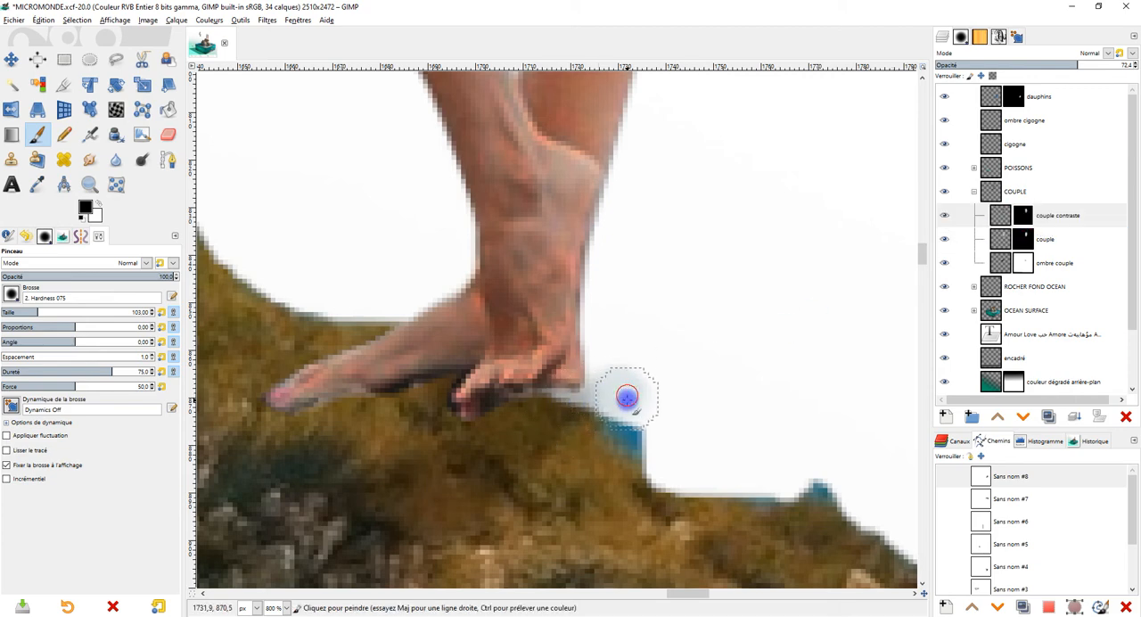
pyautogui.click(1023, 239)
pyautogui.moveTo(590, 381)
pyautogui.mouseDown()
pyautogui.moveTo(612, 401)
pyautogui.moveTo(638, 399)
pyautogui.mouseUp()
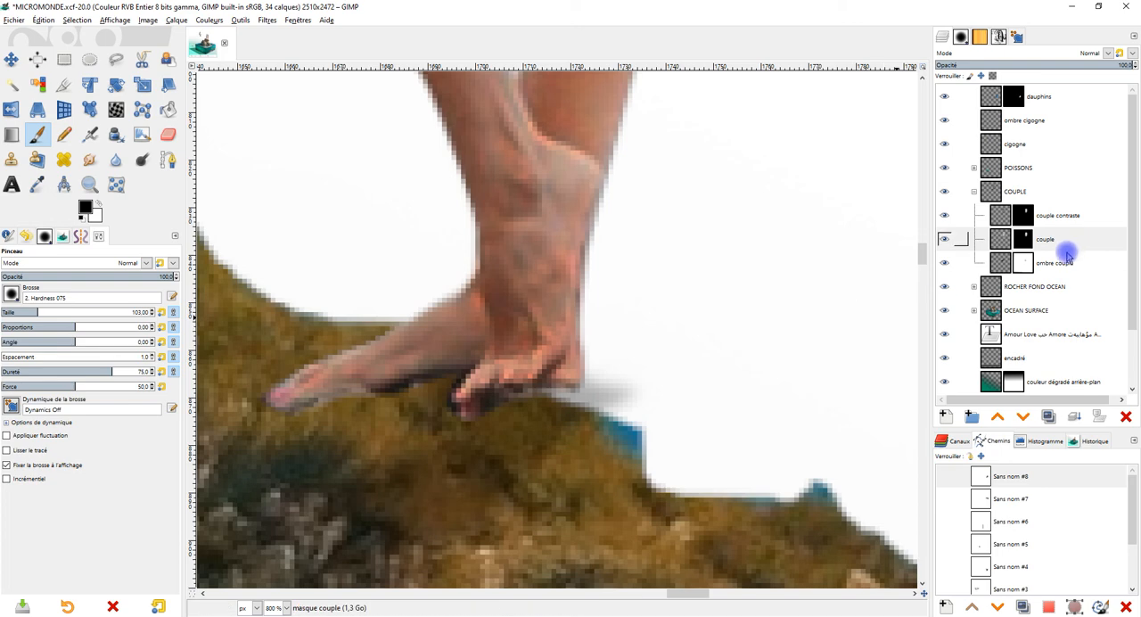
# Step: Paint black on the ombre couple mask to remove the grey shadow residue behind the woman's heel
pyautogui.click(945, 265)
pyautogui.click(945, 265)
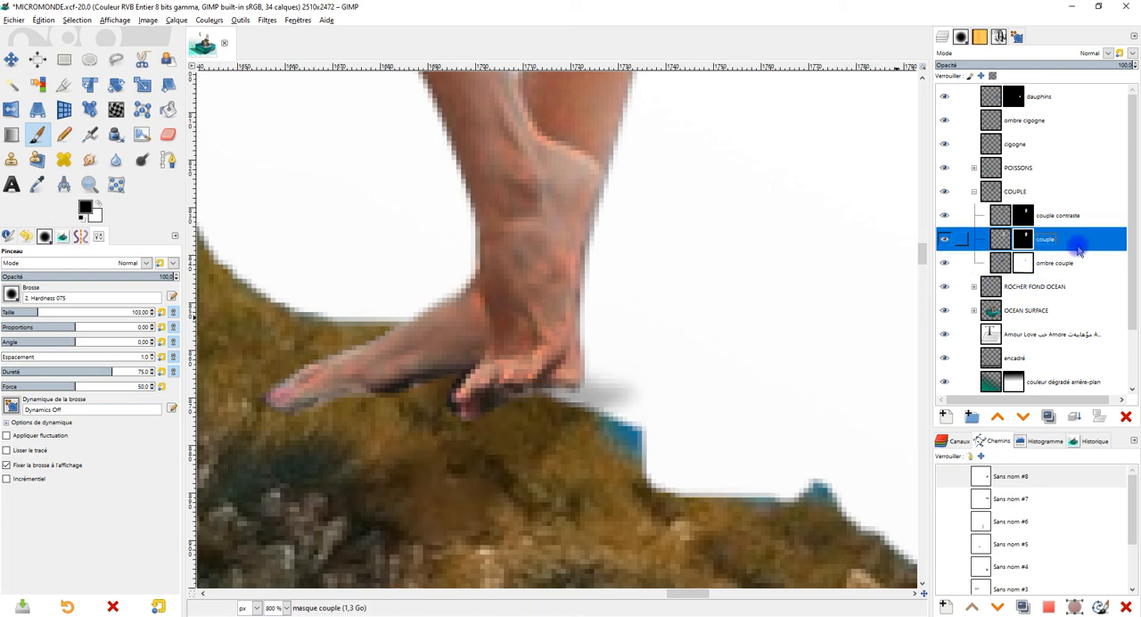
pyautogui.click(1031, 265)
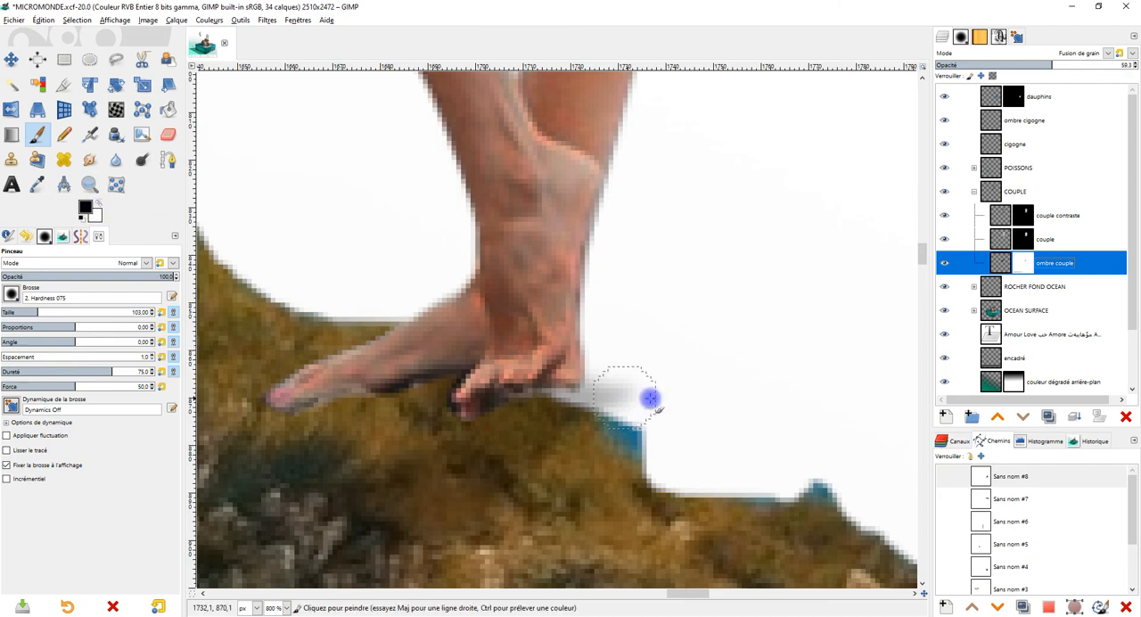
pyautogui.click(1025, 264)
pyautogui.moveTo(627, 400); pyautogui.dragTo(576, 387)
pyautogui.scroll(-3, 691, 349)
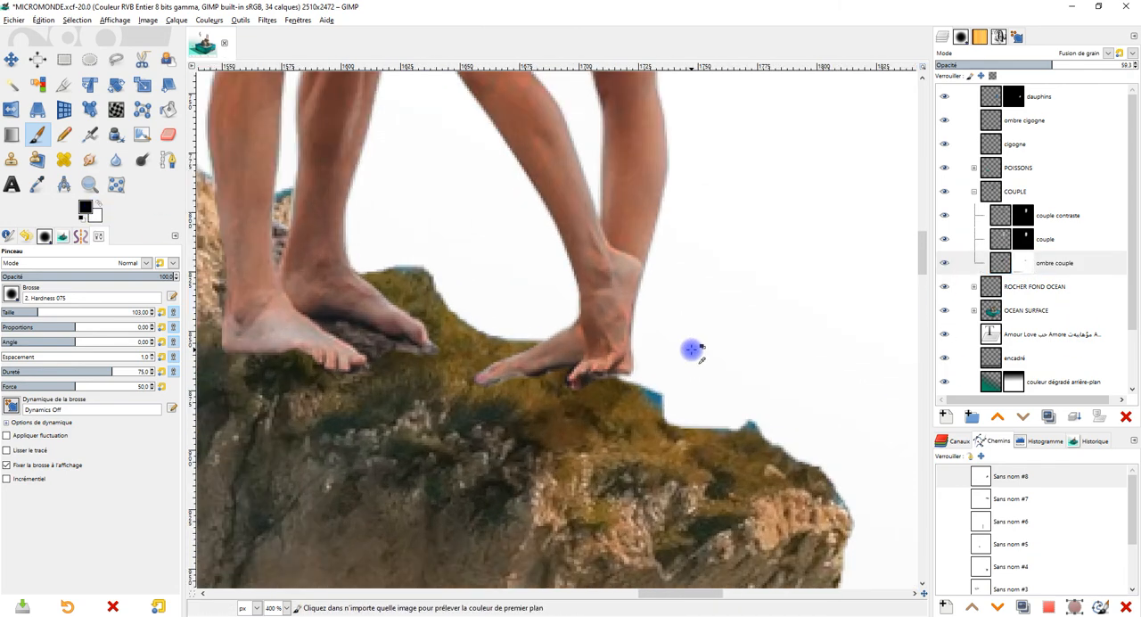
# Step: Check the source of the blue fringe behind the heel by toggling the ROCHER FOND OCEAN and OCEAN SURFACE groups
pyautogui.scroll(2, 695, 324)
pyautogui.scroll(-2, 698, 327)
pyautogui.scroll(2, 693, 377)
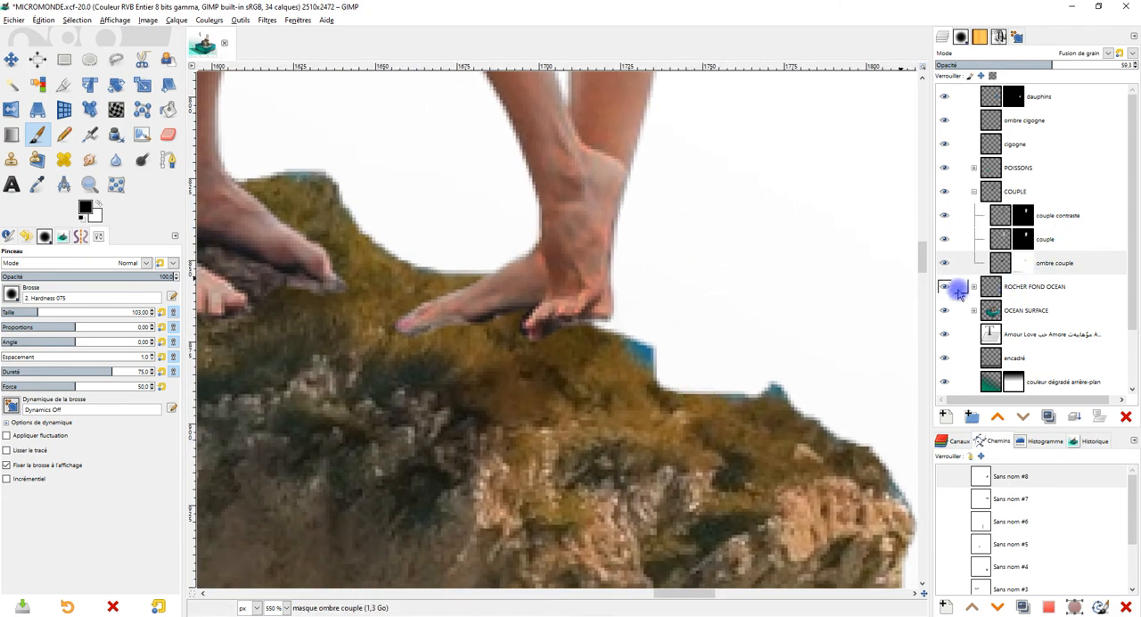
pyautogui.click(944, 288)
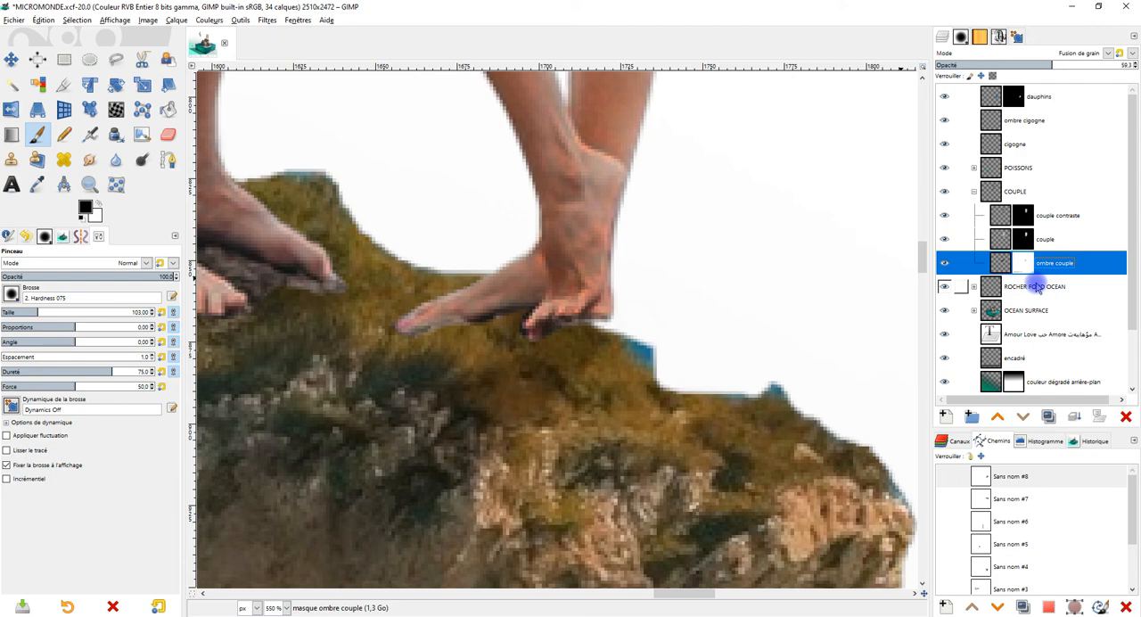
pyautogui.click(945, 311)
pyautogui.click(945, 312)
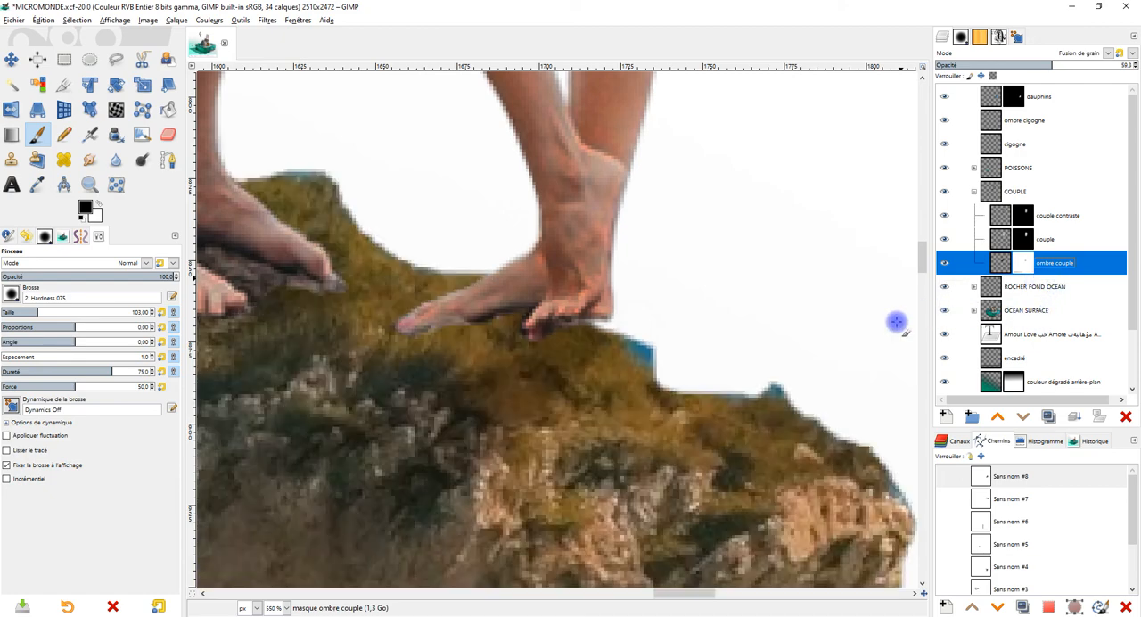
pyautogui.scroll(-1, 676, 363)
pyautogui.scroll(2, 637, 350)
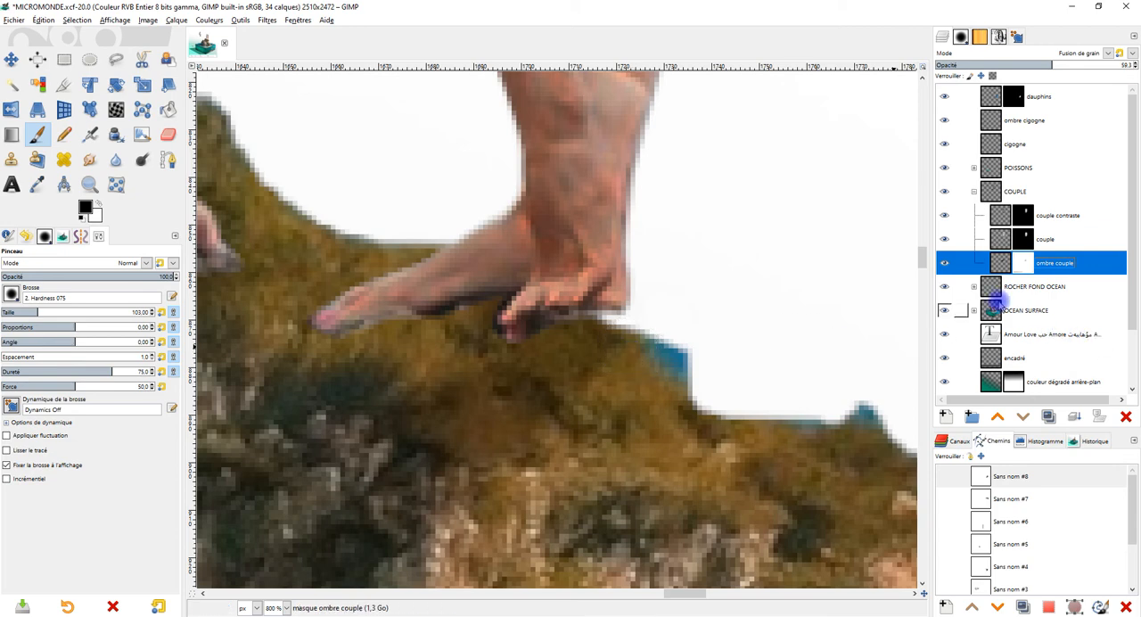
# Step: On the OCEAN HAUT + ROCHER mask in the OCEAN SURFACE group, paint black over the blue patch behind the woman's heel
pyautogui.click(974, 287)
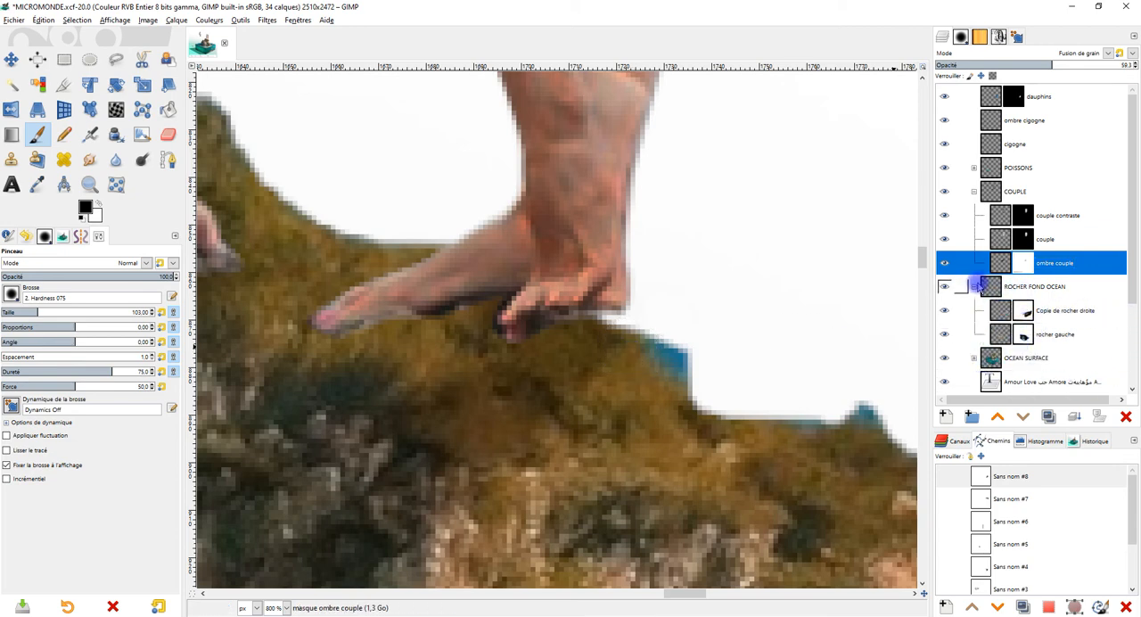
pyautogui.click(974, 287)
pyautogui.click(974, 310)
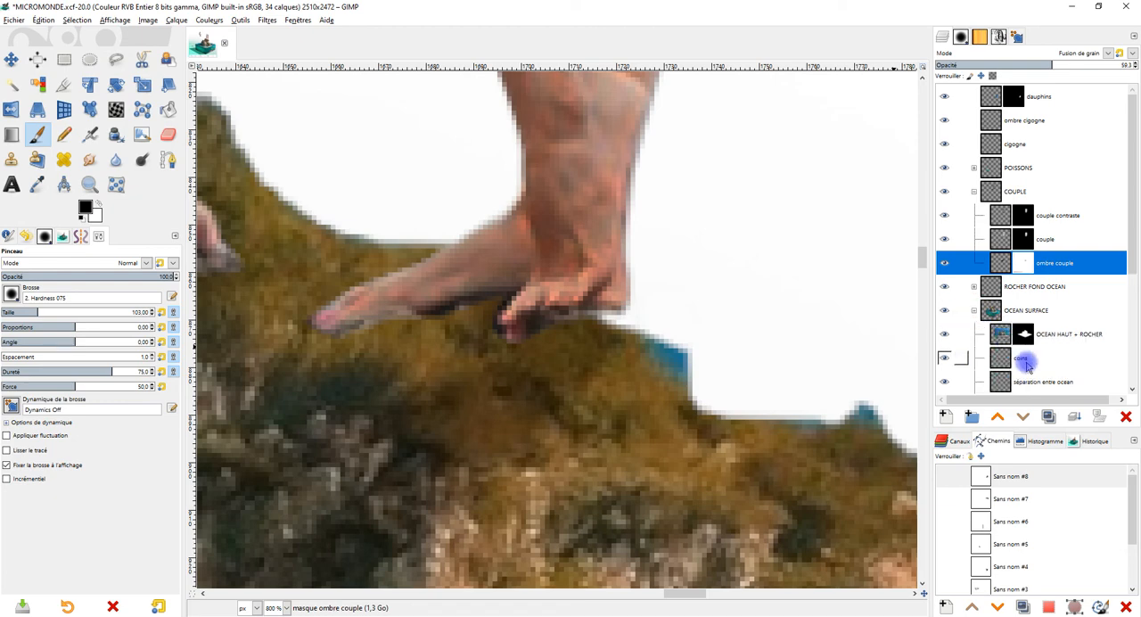
pyautogui.scroll(-2, 1026, 364)
pyautogui.click(1024, 259)
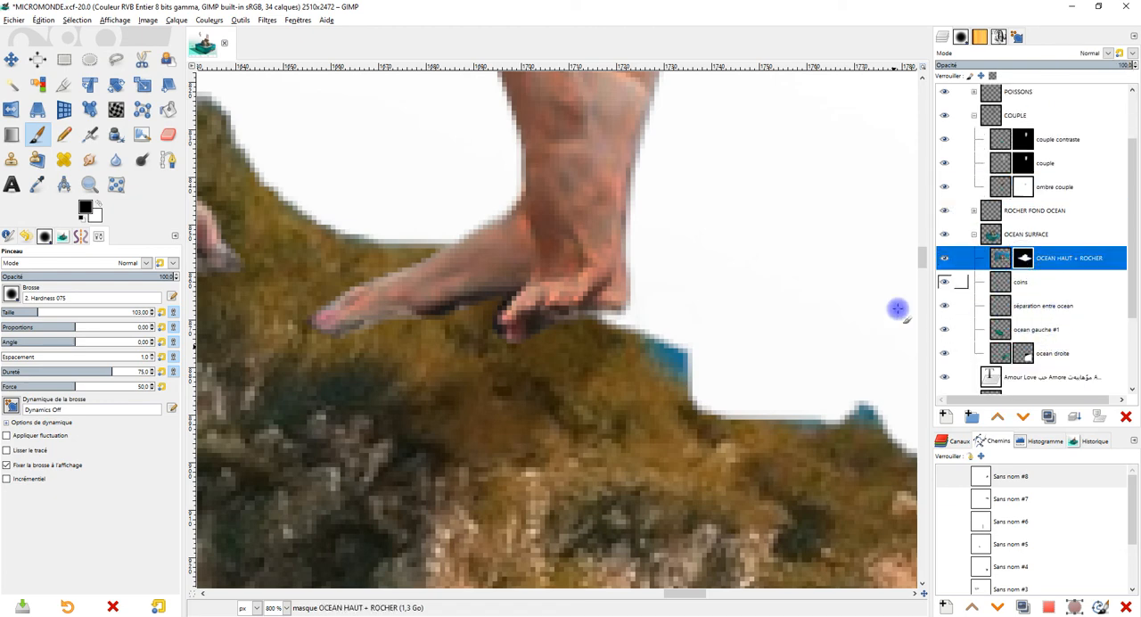
pyautogui.scroll(2, 638, 330)
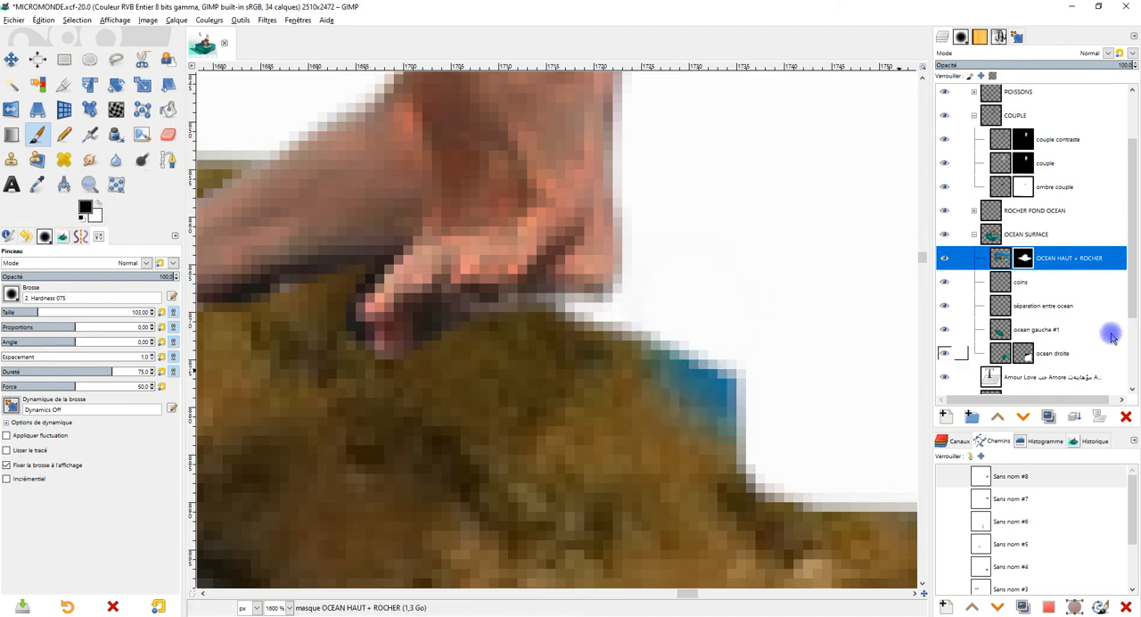
pyautogui.moveTo(660, 348)
pyautogui.mouseDown()
pyautogui.moveTo(717, 404)
pyautogui.moveTo(722, 363)
pyautogui.moveTo(743, 442)
pyautogui.mouseUp()
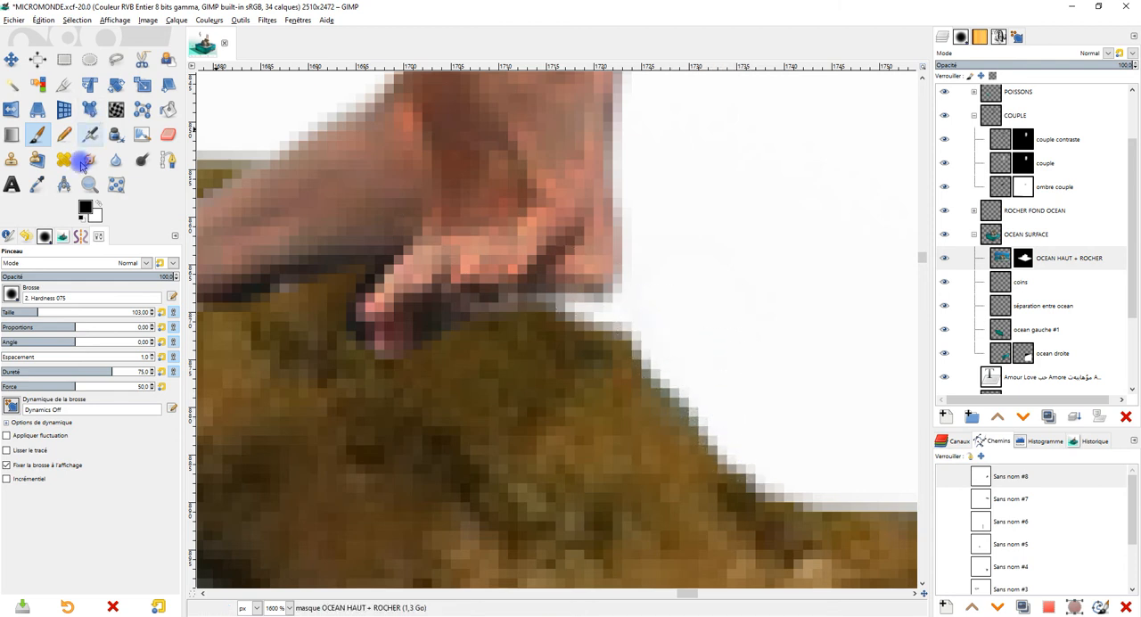
# Step: Restore the rock edge beneath the heel with white on the same mask, and return the brush colour to black
pyautogui.moveTo(517, 301)
pyautogui.mouseDown()
pyautogui.moveTo(607, 313)
pyautogui.moveTo(652, 377)
pyautogui.moveTo(644, 387)
pyautogui.mouseUp()
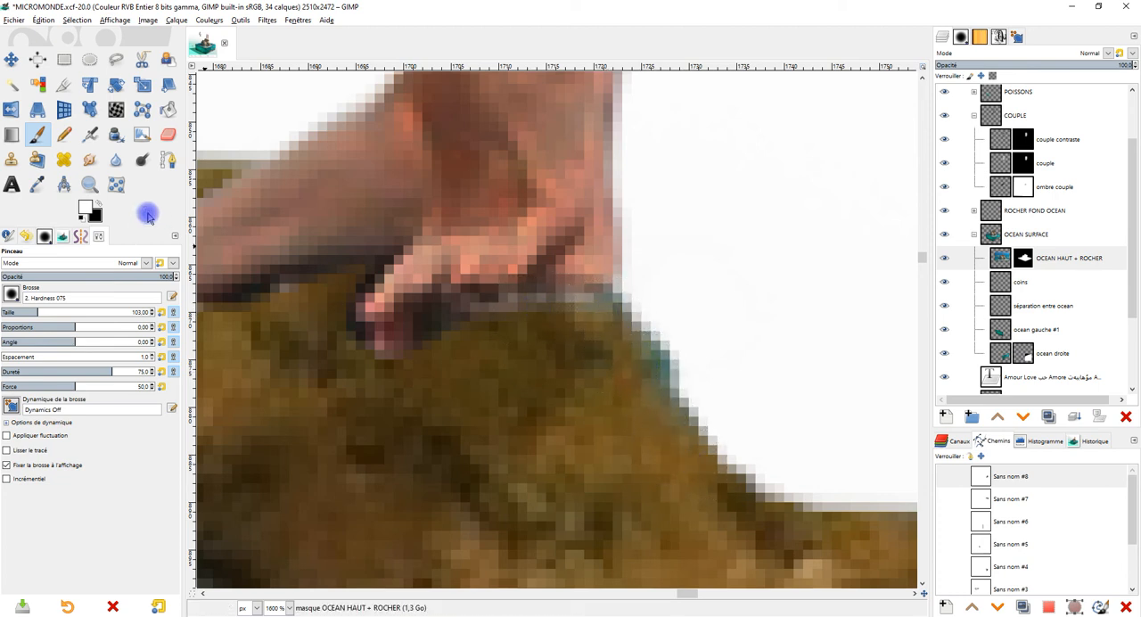
pyautogui.click(99, 206)
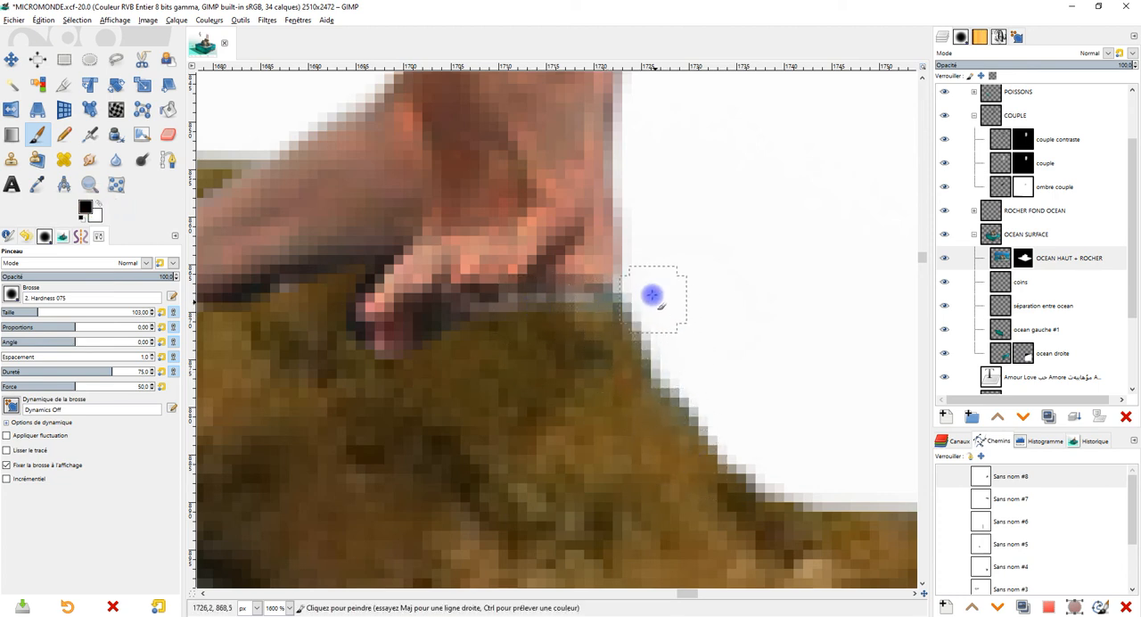
pyautogui.scroll(-5, 732, 276)
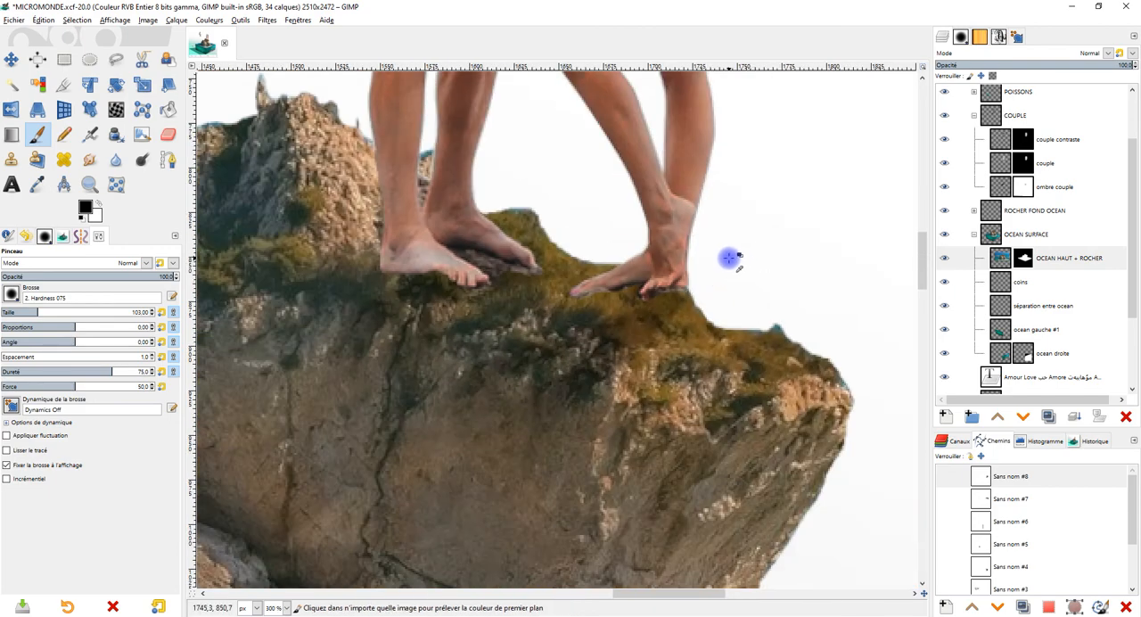
# Step: Examine the couple's cut-out edges from the feet to the hair, with the couple contraste mask selected
pyautogui.scroll(-1, 730, 259)
pyautogui.scroll(-3, 730, 258)
pyautogui.scroll(1, 716, 308)
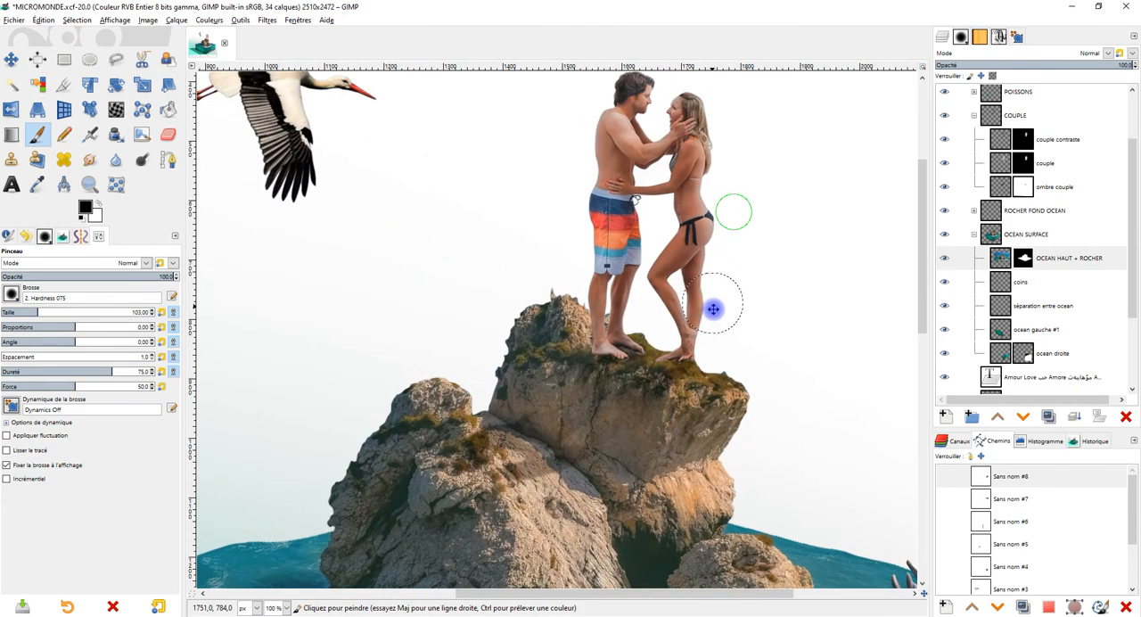
pyautogui.scroll(2, 629, 136)
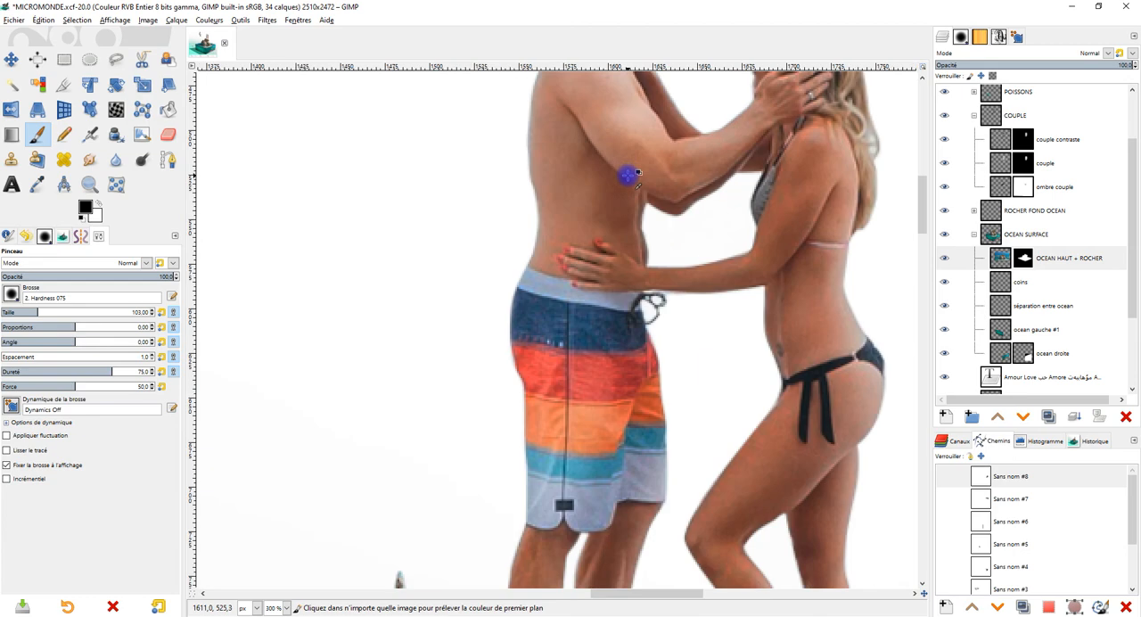
pyautogui.scroll(-2, 629, 174)
pyautogui.scroll(2, 652, 300)
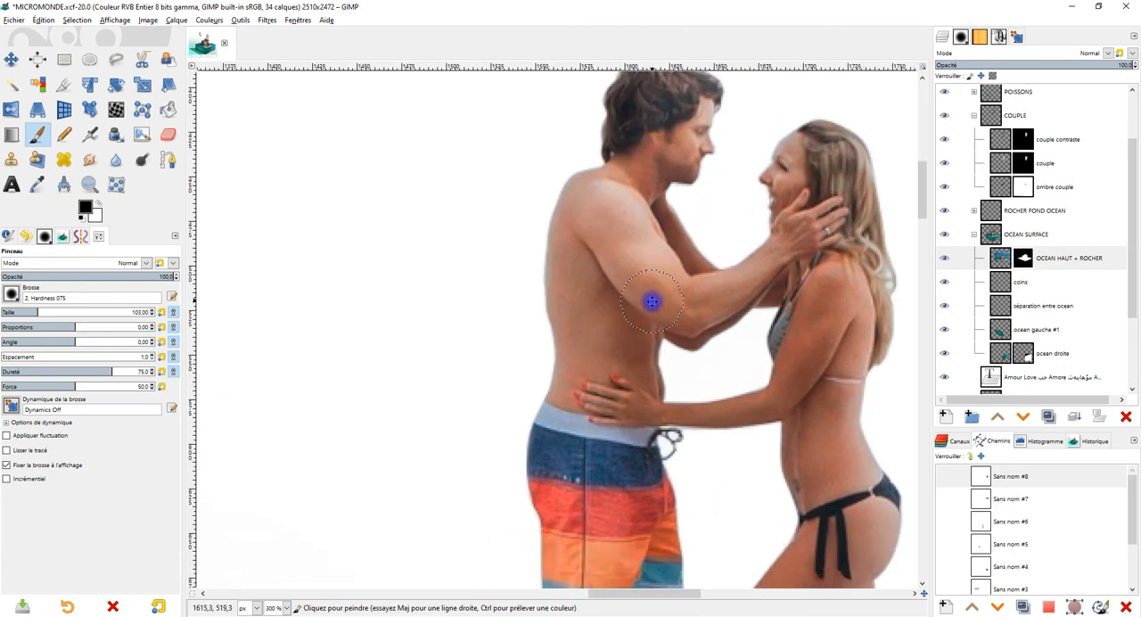
pyautogui.scroll(1, 701, 186)
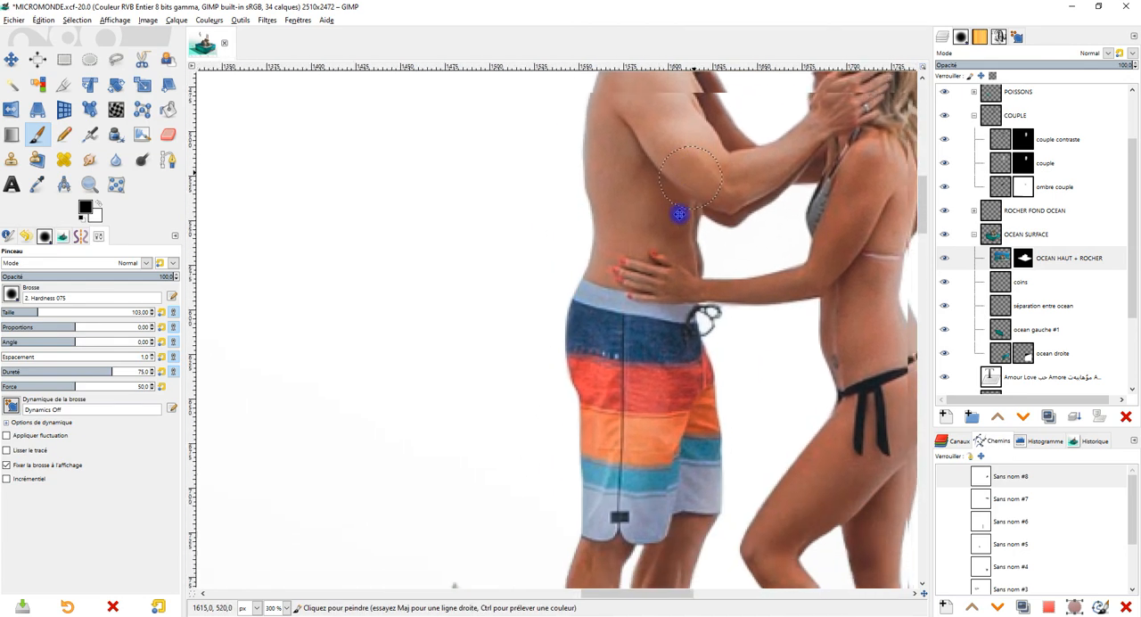
pyautogui.scroll(-1, 637, 382)
pyautogui.moveTo(636, 382); pyautogui.dragTo(628, 405)
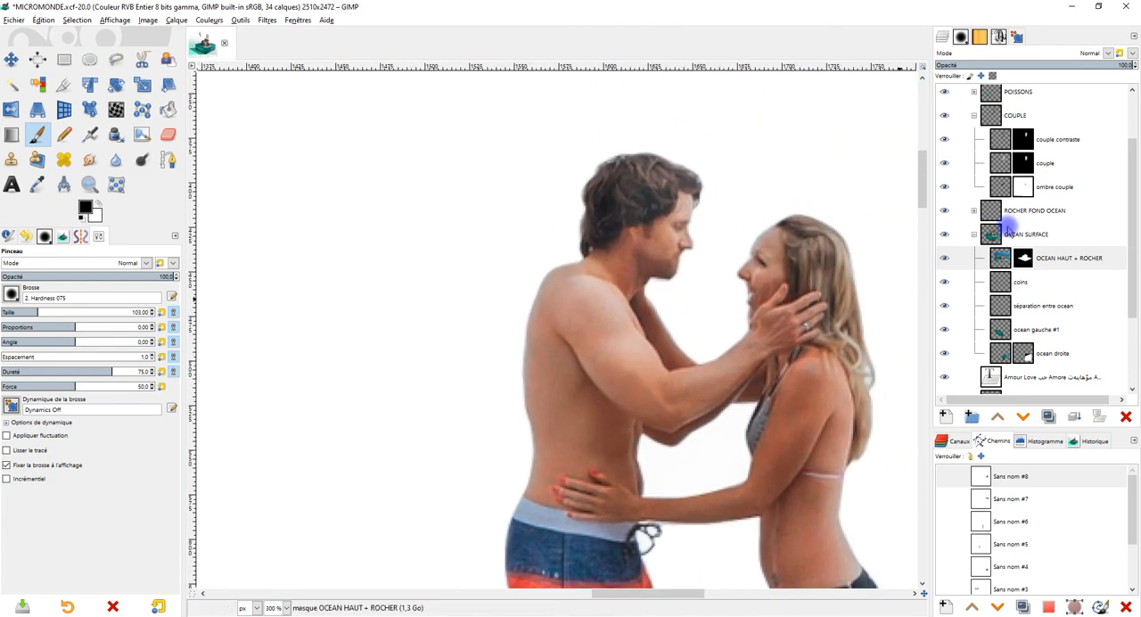
pyautogui.click(1036, 143)
pyautogui.scroll(3, 658, 151)
pyautogui.scroll(-1, 734, 168)
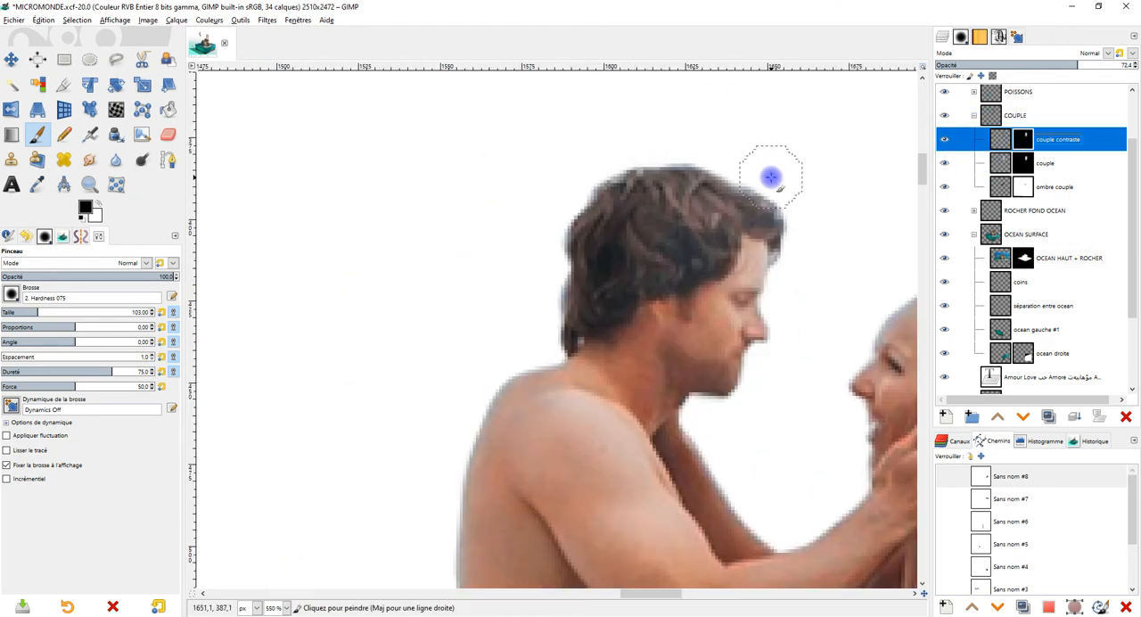
pyautogui.scroll(-5, 771, 178)
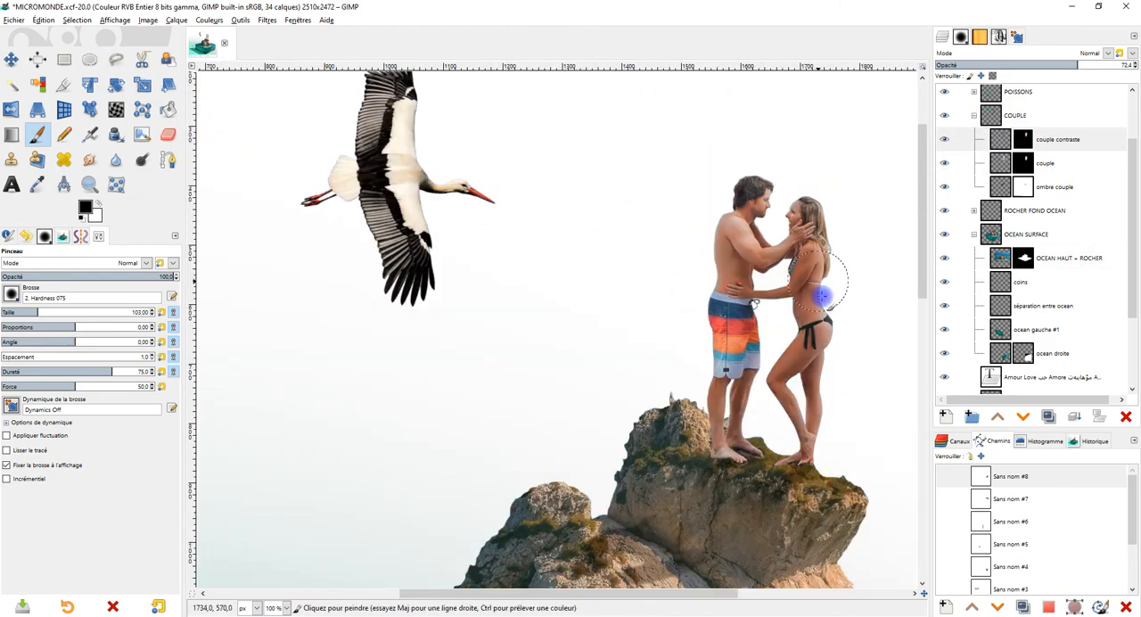
# Step: On the OCEAN HAUT + ROCHER mask, paint out the pointed rock tip and the blue fringe on the slope beside the man
pyautogui.scroll(1, 735, 357)
pyautogui.scroll(4, 611, 326)
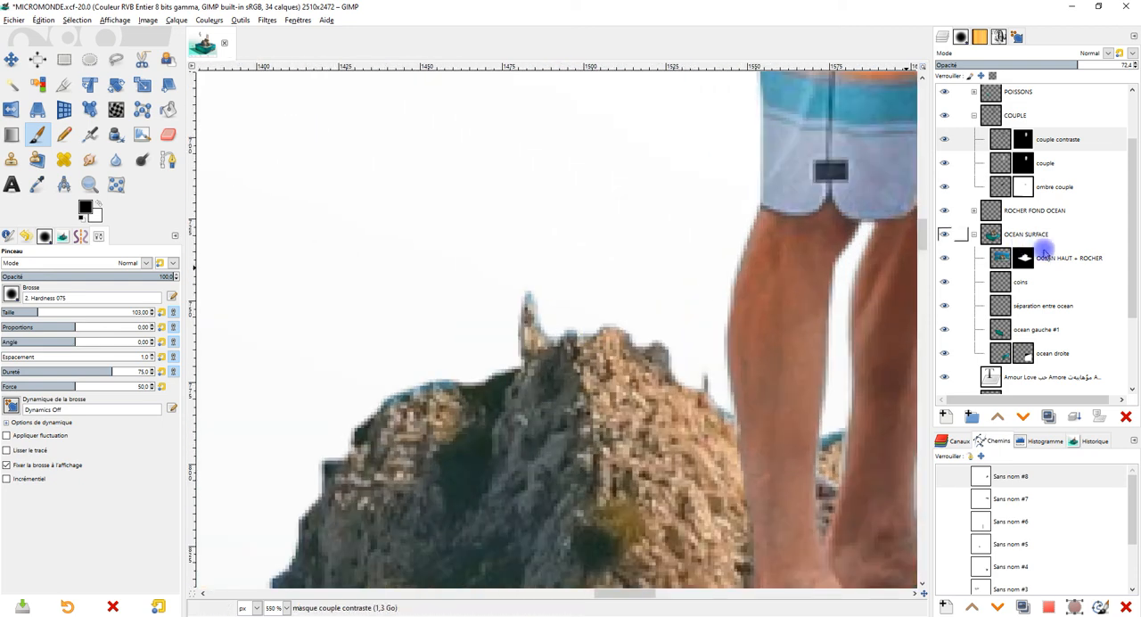
pyautogui.click(1025, 258)
pyautogui.moveTo(530, 300); pyautogui.dragTo(541, 293)
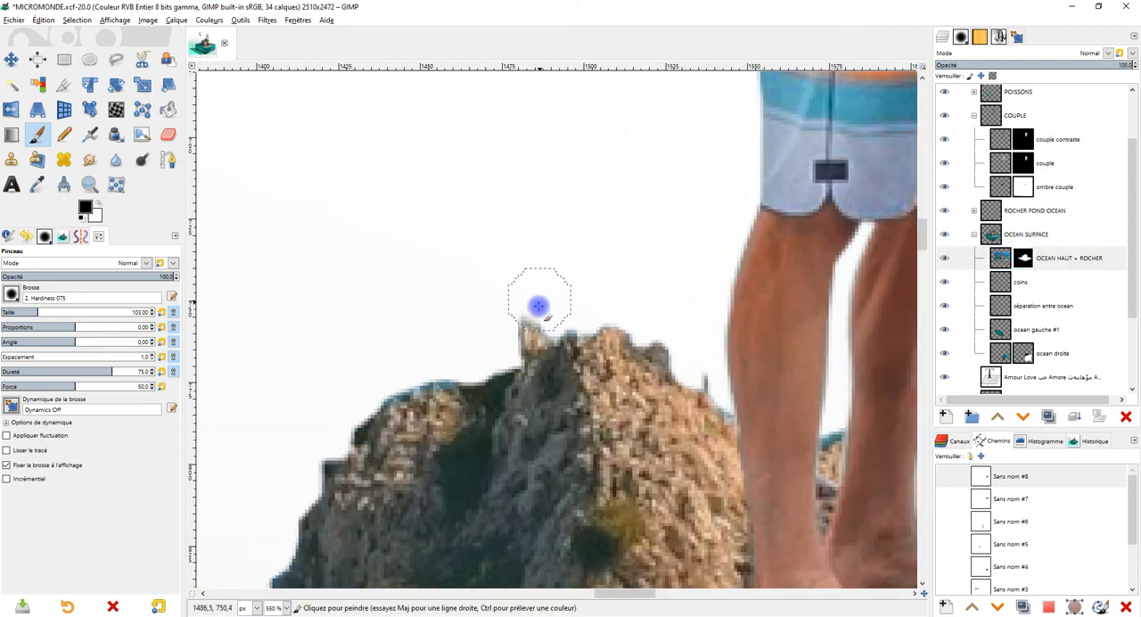
pyautogui.moveTo(433, 374); pyautogui.dragTo(364, 384)
# Step: Switch to the 2. Hardness 100 brush at size 51 and sharpen the masked edge of the rock slope
pyautogui.click(11, 293)
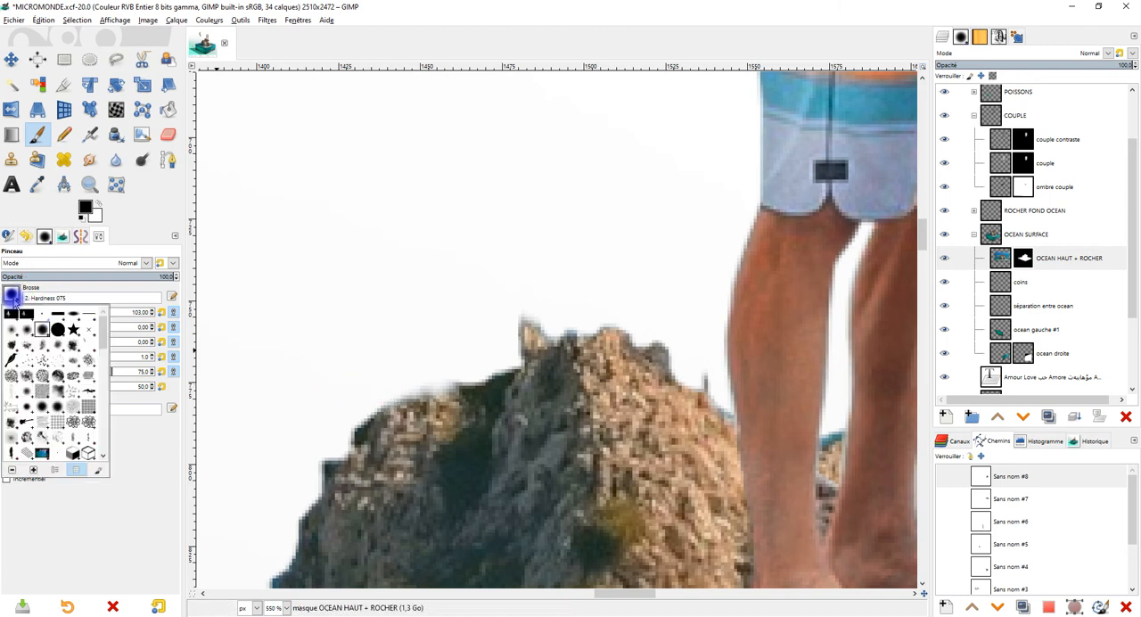
pyautogui.click(59, 334)
pyautogui.moveTo(450, 375); pyautogui.dragTo(362, 398)
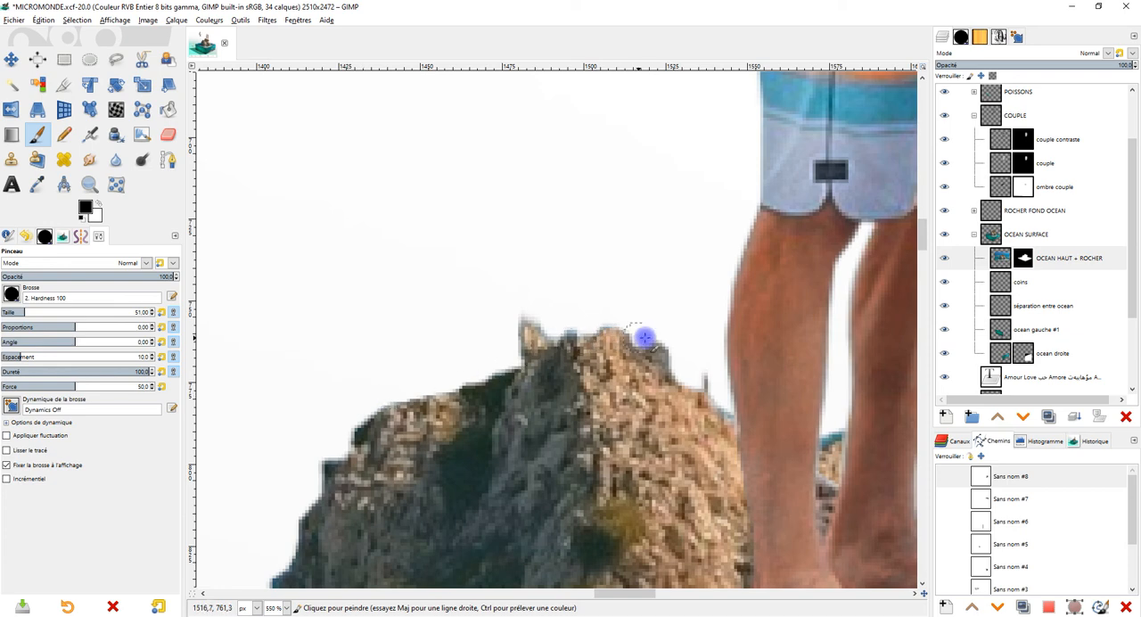
# Step: Mask out the thin spike and blue fringe along the rock crest next to the man's leg
pyautogui.scroll(-1, 827, 421)
pyautogui.scroll(3, 825, 451)
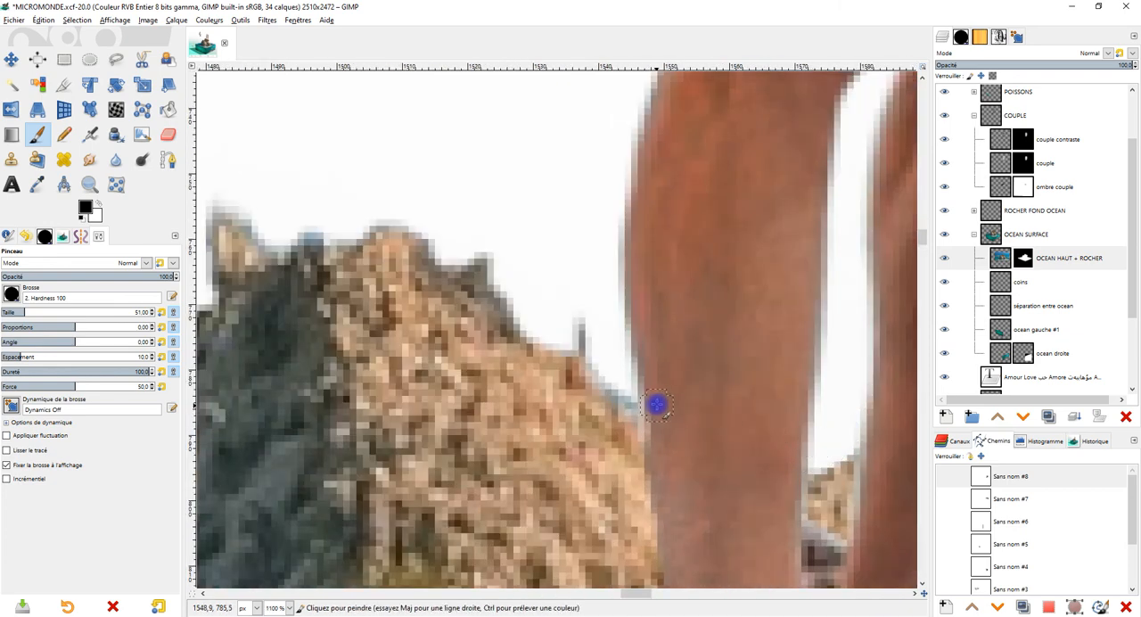
pyautogui.scroll(-5, 631, 390)
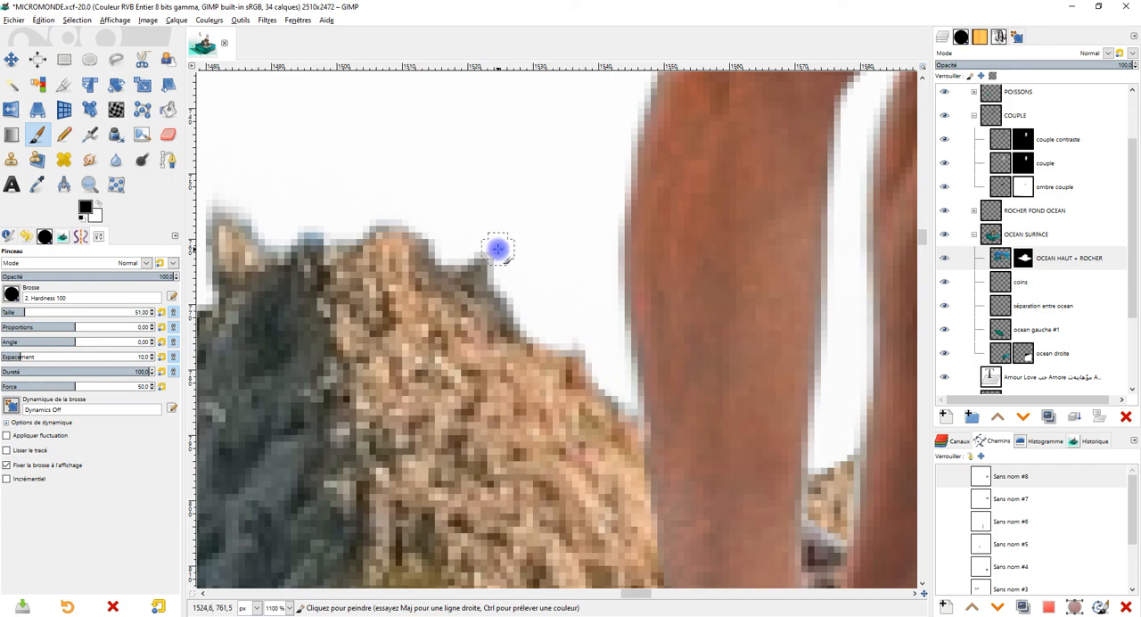
pyautogui.scroll(-1, 566, 302)
pyautogui.scroll(4, 513, 290)
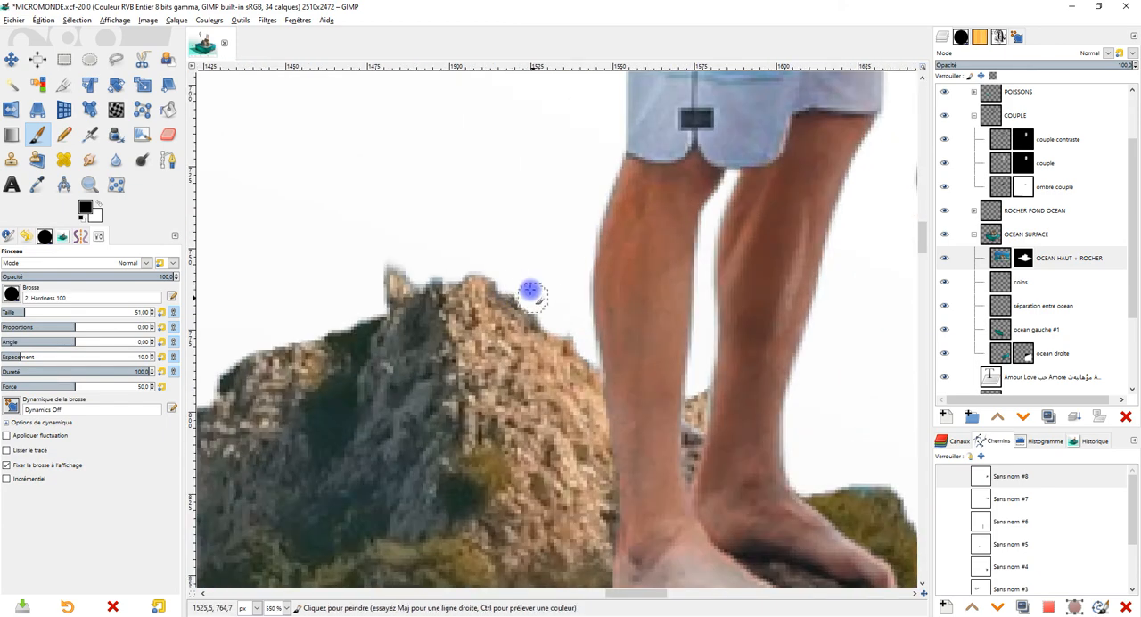
# Step: Paint black along the grassy rock edge near the couple's feet to clear the remaining blue fringe
pyautogui.scroll(-3, 555, 317)
pyautogui.scroll(2, 821, 364)
pyautogui.scroll(2, 635, 453)
pyautogui.moveTo(635, 453); pyautogui.dragTo(541, 454)
pyautogui.scroll(-6, 541, 454)
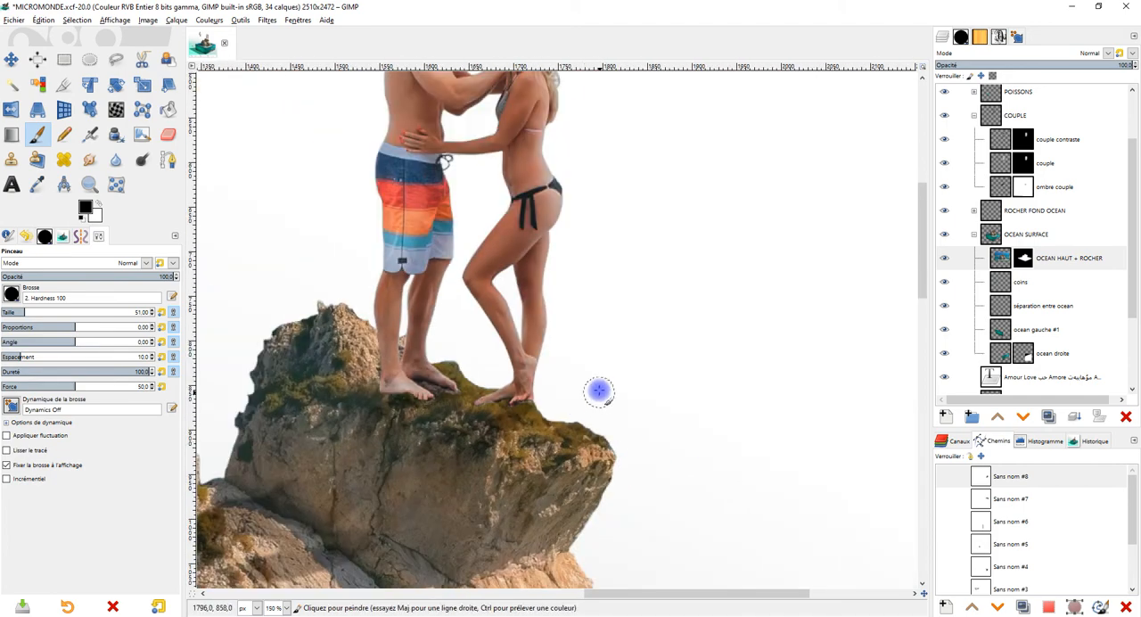
# Step: Review the whole composition, including the stork, couple, rocks, ocean block and love text, at several zoom levels
pyautogui.scroll(-1, 593, 397)
pyautogui.moveTo(594, 423); pyautogui.dragTo(644, 411)
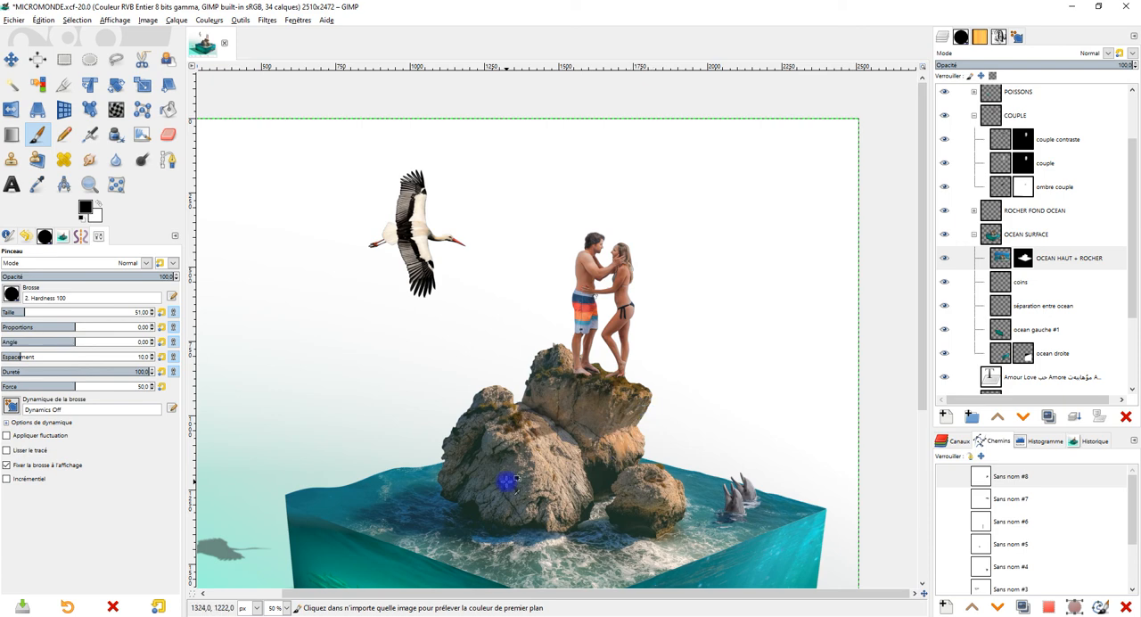
pyautogui.scroll(2, 467, 370)
pyautogui.scroll(-2, 466, 370)
pyautogui.moveTo(543, 422); pyautogui.dragTo(646, 324)
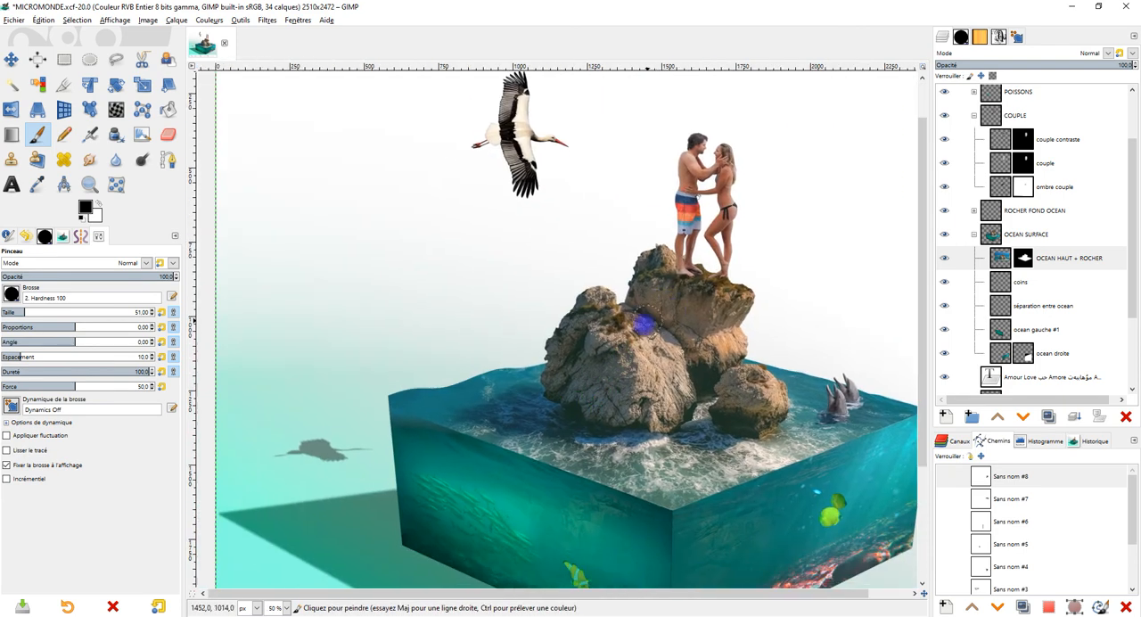
pyautogui.scroll(-1, 744, 352)
pyautogui.scroll(1, 744, 352)
pyautogui.scroll(-1, 745, 353)
pyautogui.moveTo(755, 243); pyautogui.dragTo(747, 347)
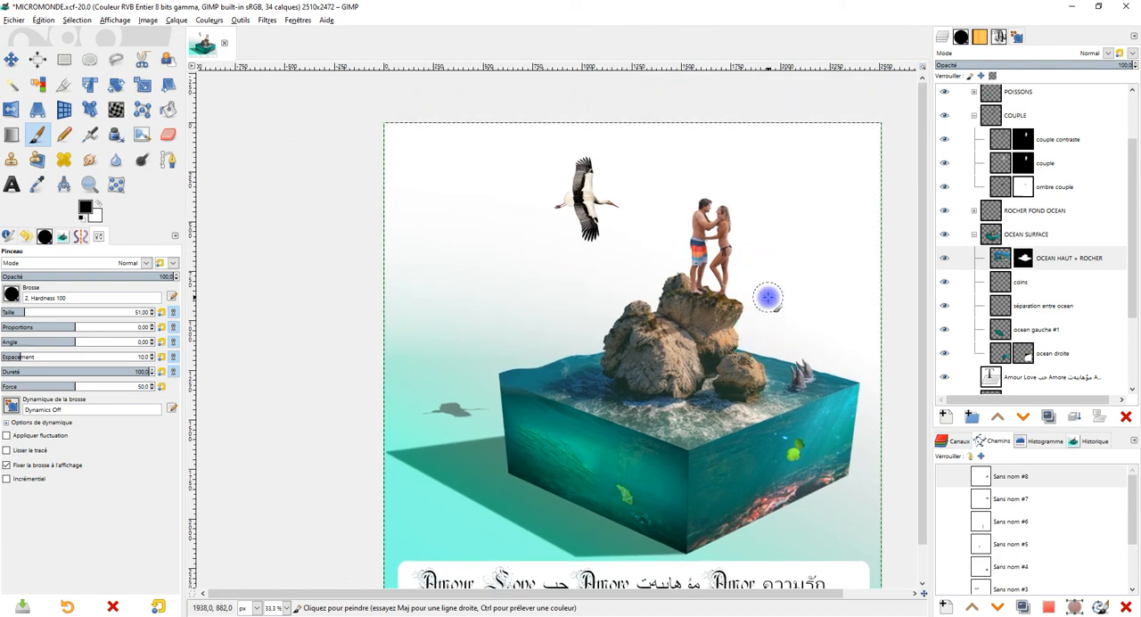
pyautogui.scroll(-1, 678, 312)
pyautogui.scroll(-1, 704, 357)
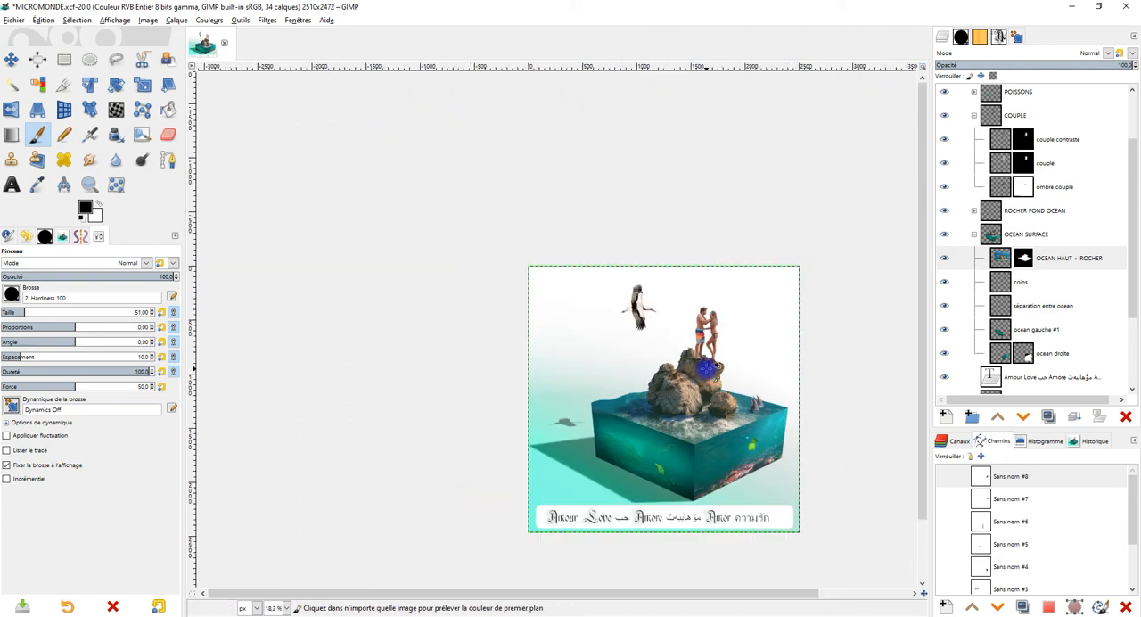
pyautogui.scroll(1, 706, 371)
pyautogui.scroll(1, 705, 392)
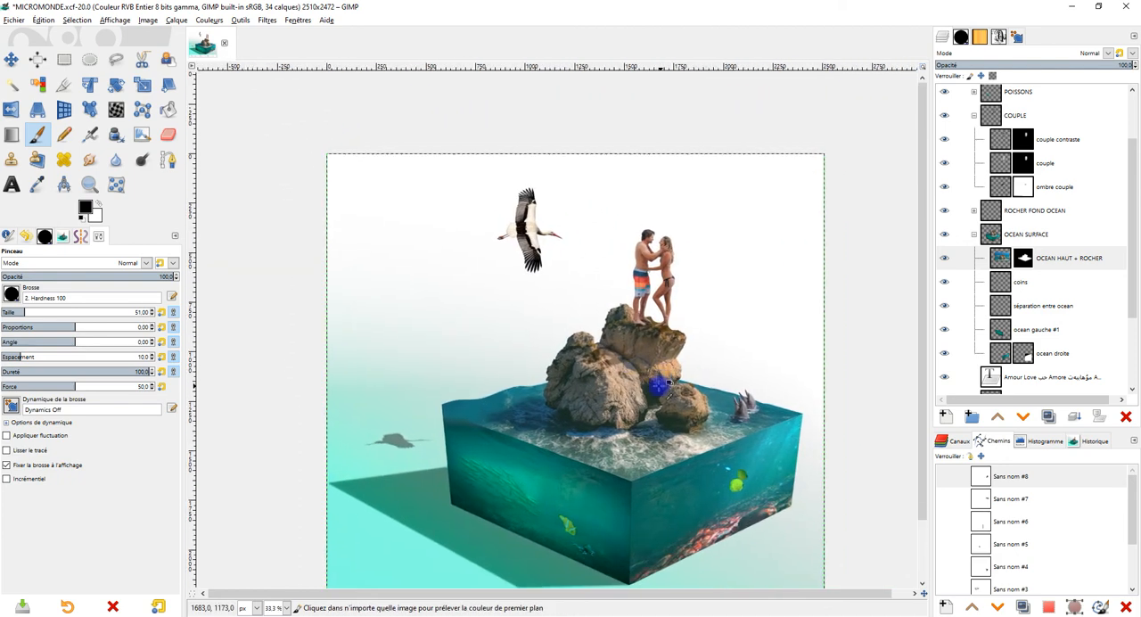
# Step: Collapse the OCEAN SURFACE and COUPLE groups and create a layer group named "cigogne et dauphins" above the dauphins layer
pyautogui.scroll(1, 629, 373)
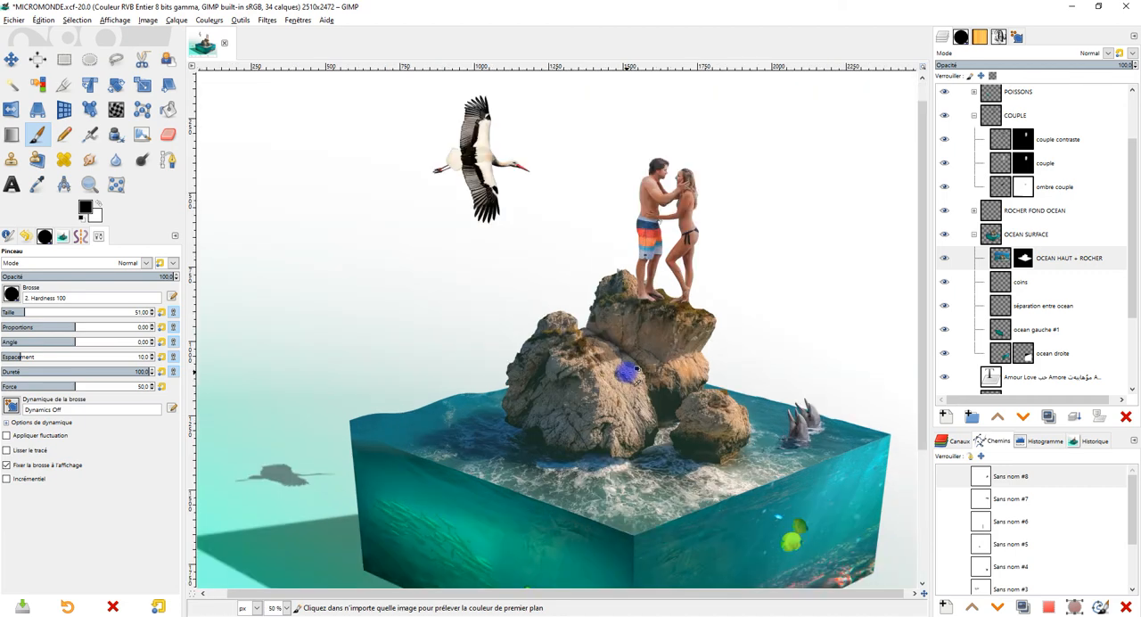
pyautogui.click(973, 235)
pyautogui.click(973, 120)
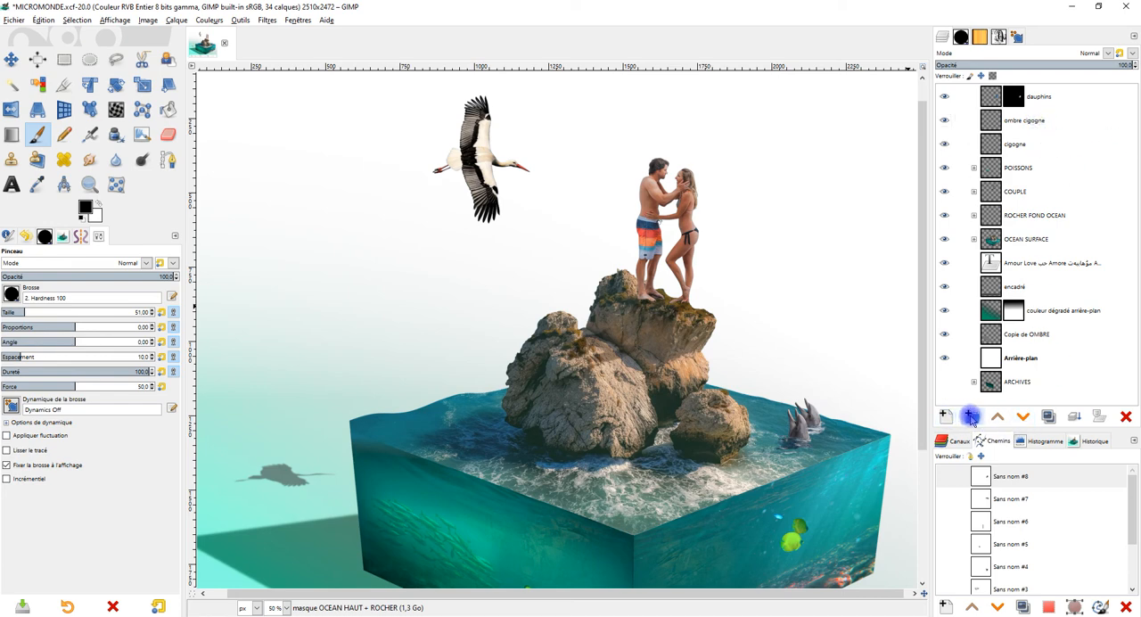
pyautogui.click(1000, 94)
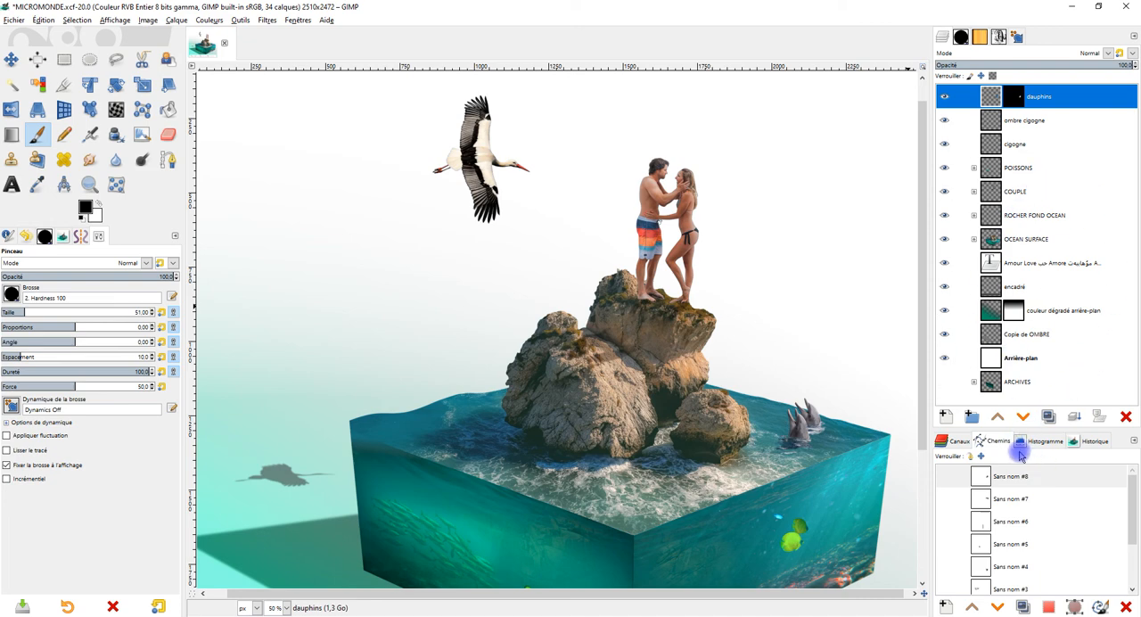
pyautogui.click(972, 416)
pyautogui.doubleClick(1027, 95)
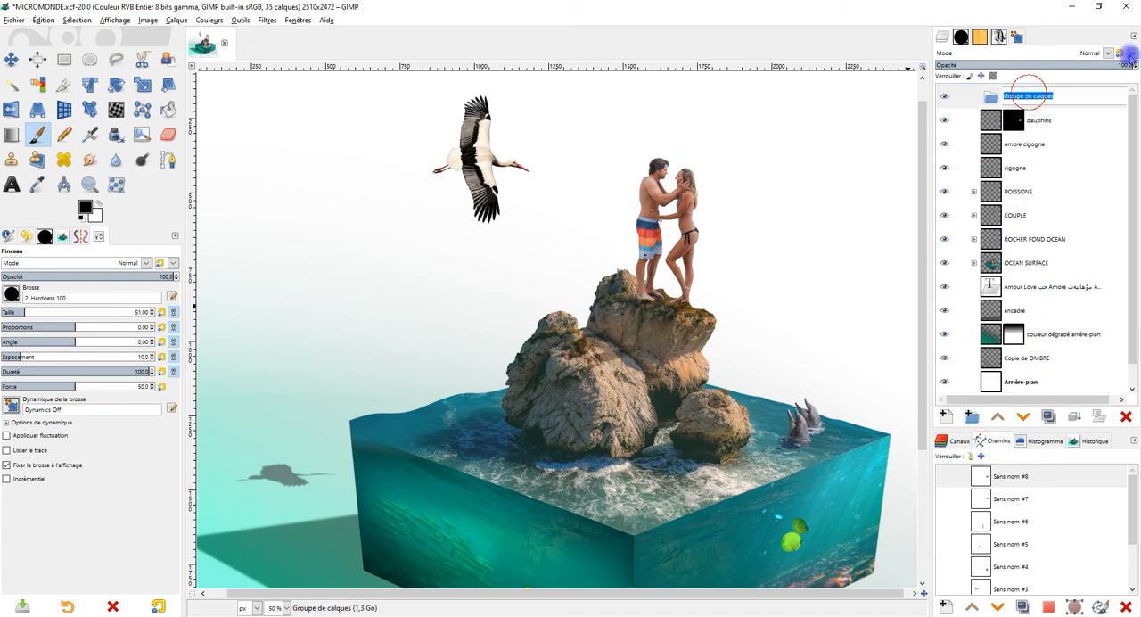
pyautogui.write('cigo')
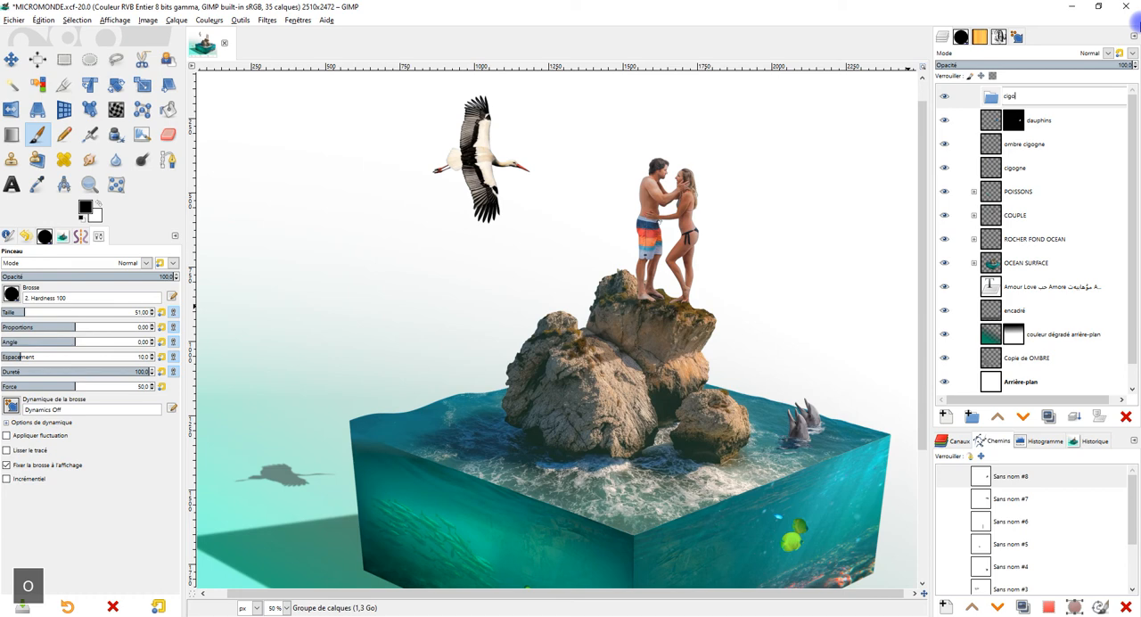
pyautogui.write('gne et dauphins')
pyautogui.press('Return')
# Step: Move the dauphins, ombre cigogne and cigogne layers into the "cigogne et dauphins" group and collapse it
pyautogui.moveTo(992, 121)
pyautogui.mouseDown()
pyautogui.moveTo(997, 109)
pyautogui.moveTo(995, 121)
pyautogui.mouseUp()
pyautogui.moveTo(990, 175)
pyautogui.mouseDown()
pyautogui.moveTo(1016, 168)
pyautogui.moveTo(991, 191)
pyautogui.mouseUp()
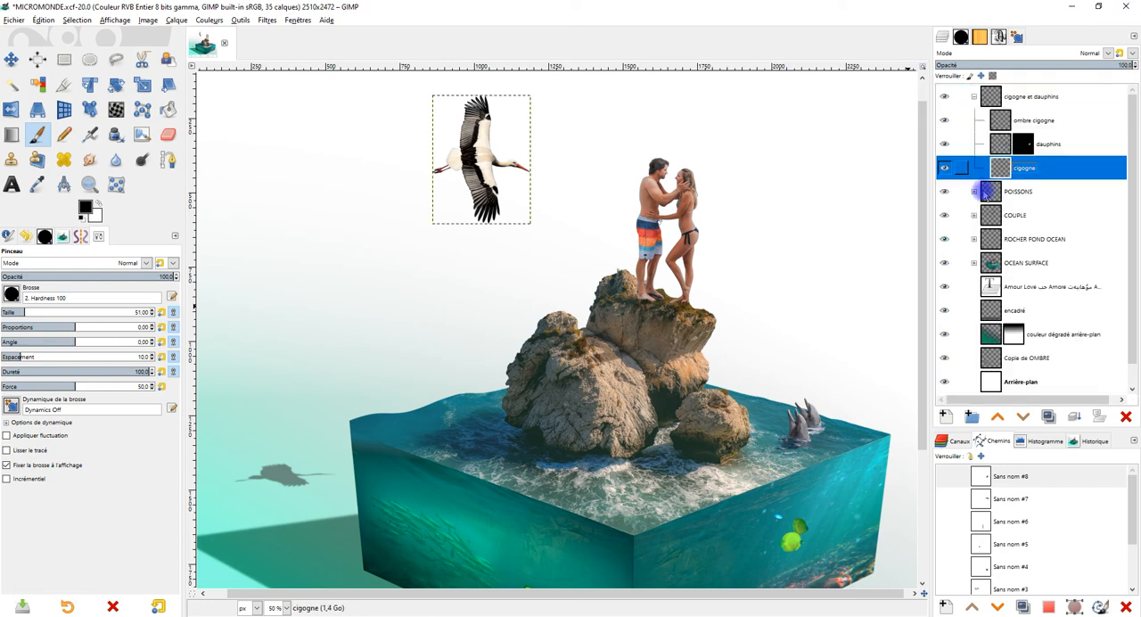
pyautogui.click(976, 98)
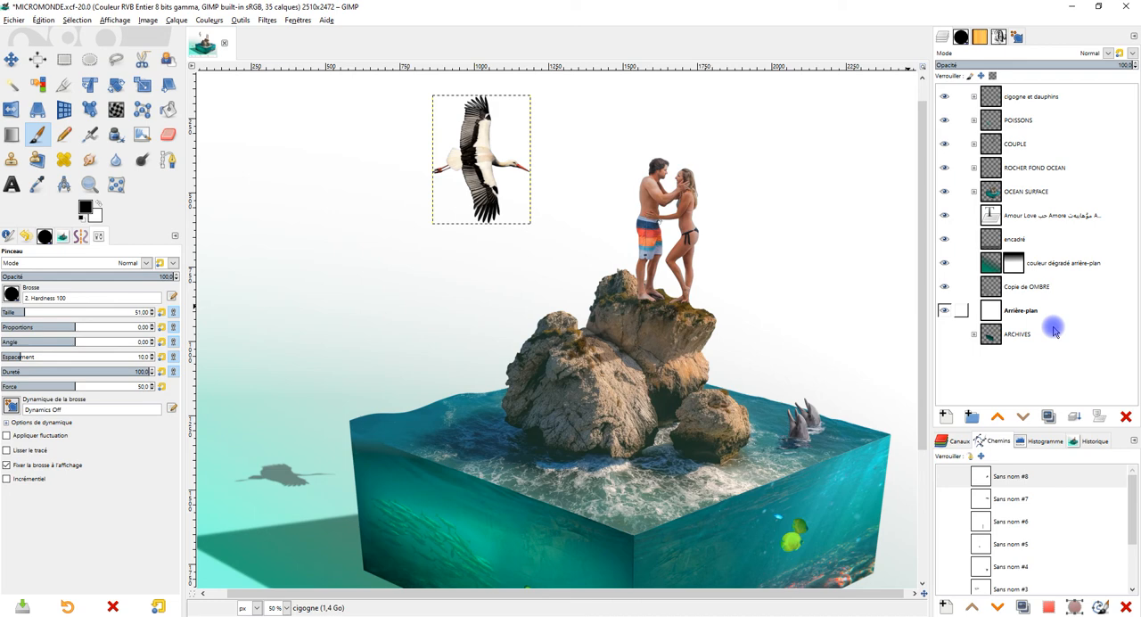
# Step: Create a layer group named ARRIERE-PLAN directly above the love text layer
pyautogui.click(1056, 219)
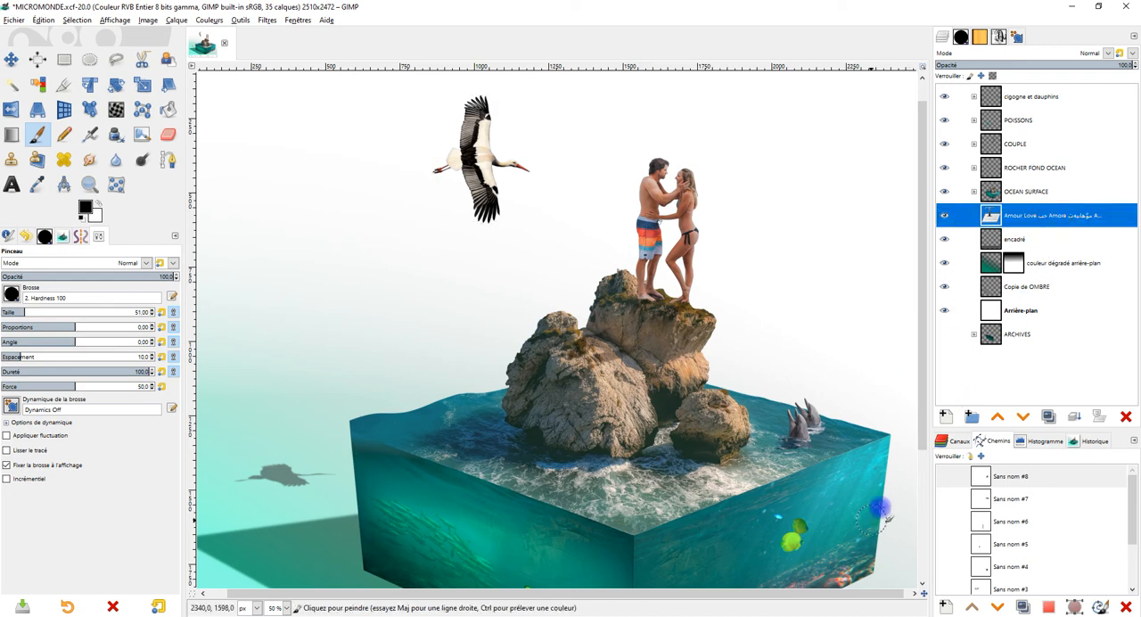
pyautogui.click(972, 416)
pyautogui.doubleClick(1032, 219)
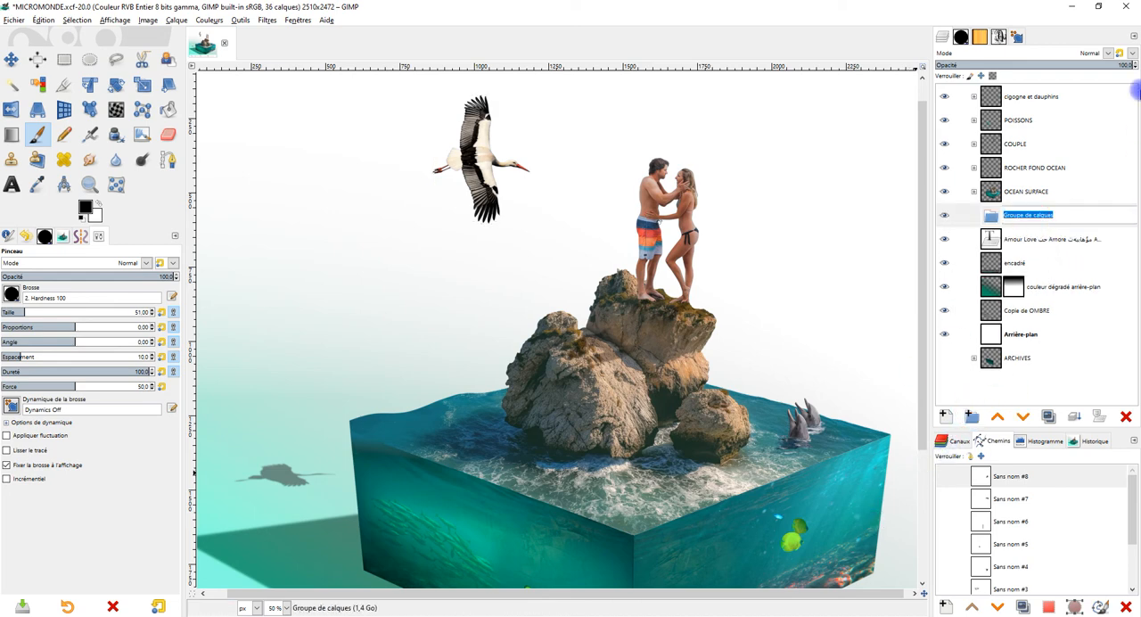
pyautogui.write('ARRI')
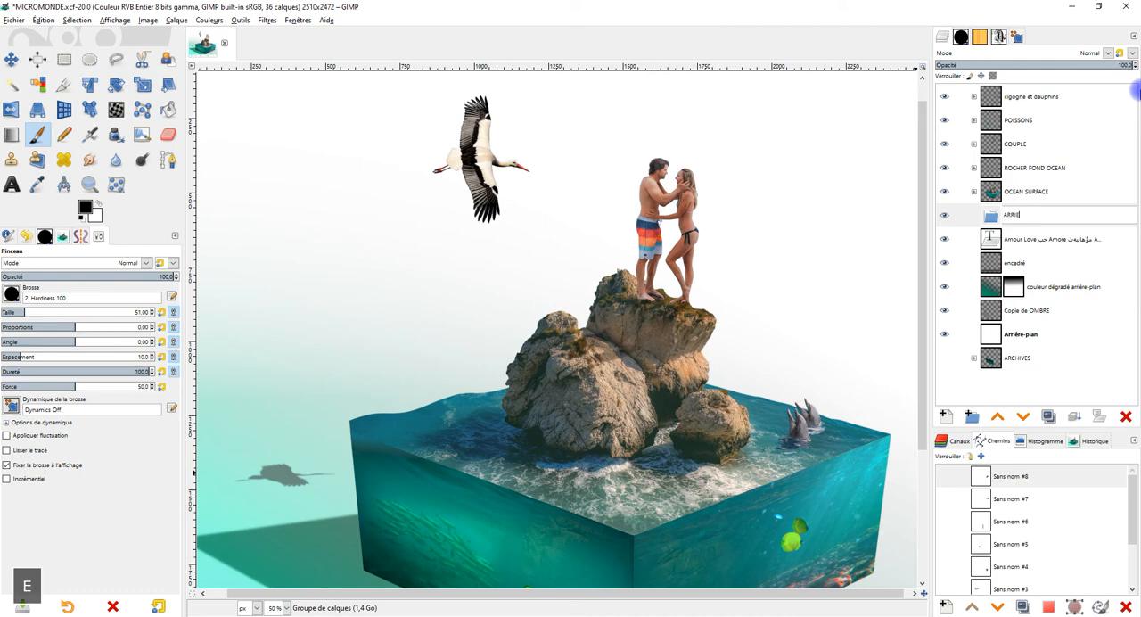
pyautogui.write('ERE-PLAN')
pyautogui.press('Return')
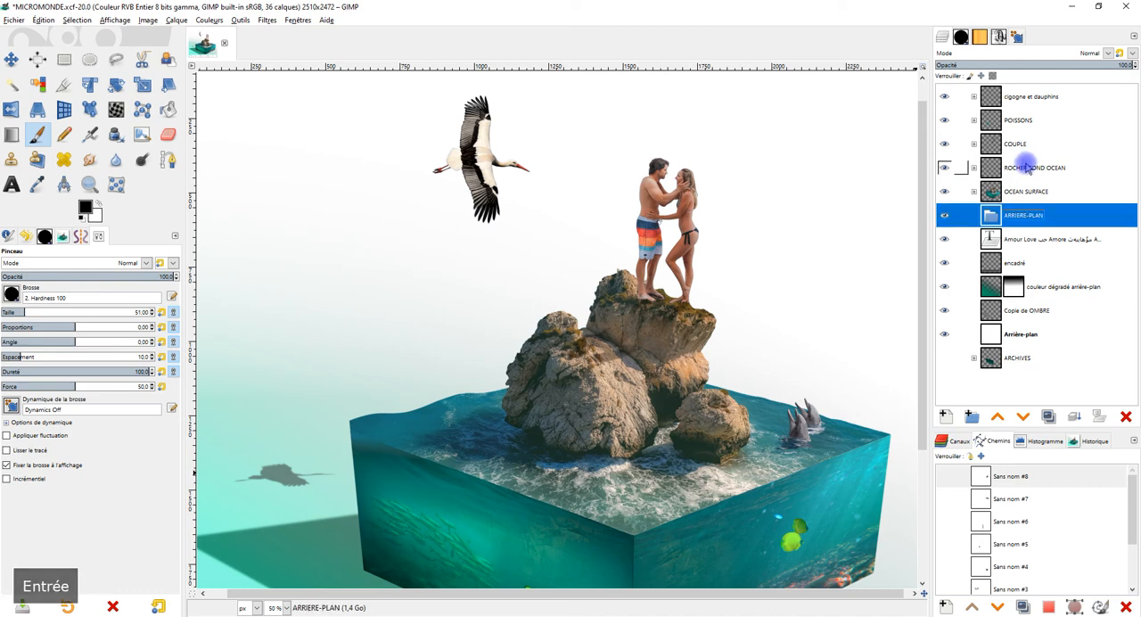
# Step: Move the love text, encadré, couleur dégradé arrière-plan, Copie de OMBRE and Arrière-plan layers into the ARRIERE-PLAN group and collapse it
pyautogui.moveTo(994, 239); pyautogui.dragTo(1031, 218)
pyautogui.moveTo(1002, 263)
pyautogui.mouseDown()
pyautogui.moveTo(1007, 277)
pyautogui.moveTo(1013, 256)
pyautogui.moveTo(1003, 278)
pyautogui.mouseUp()
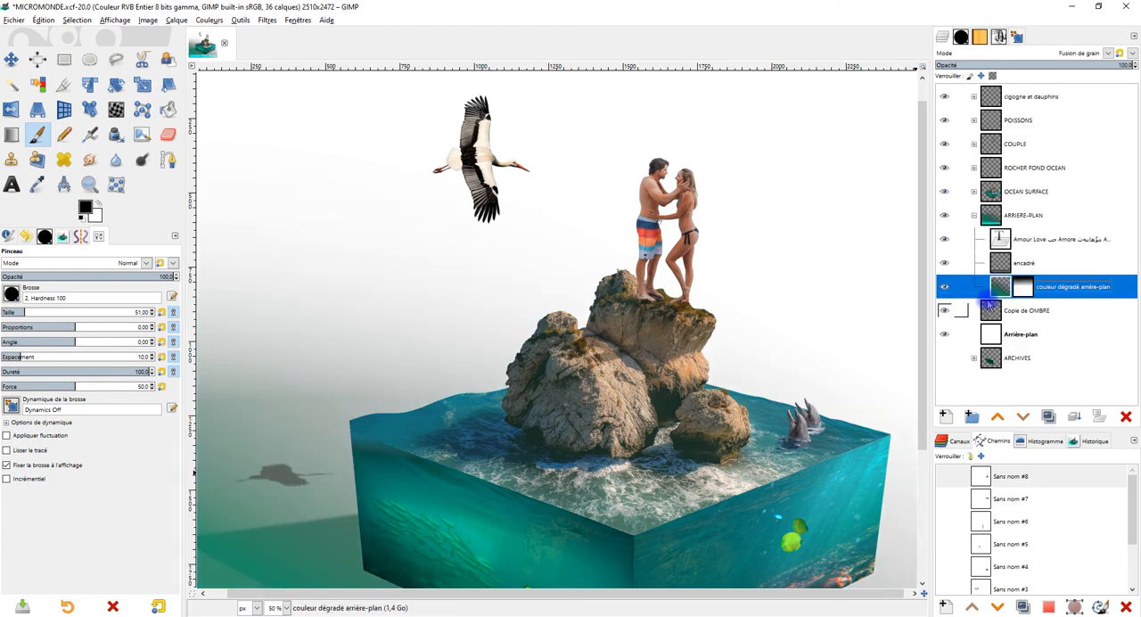
pyautogui.moveTo(992, 319); pyautogui.dragTo(1015, 297)
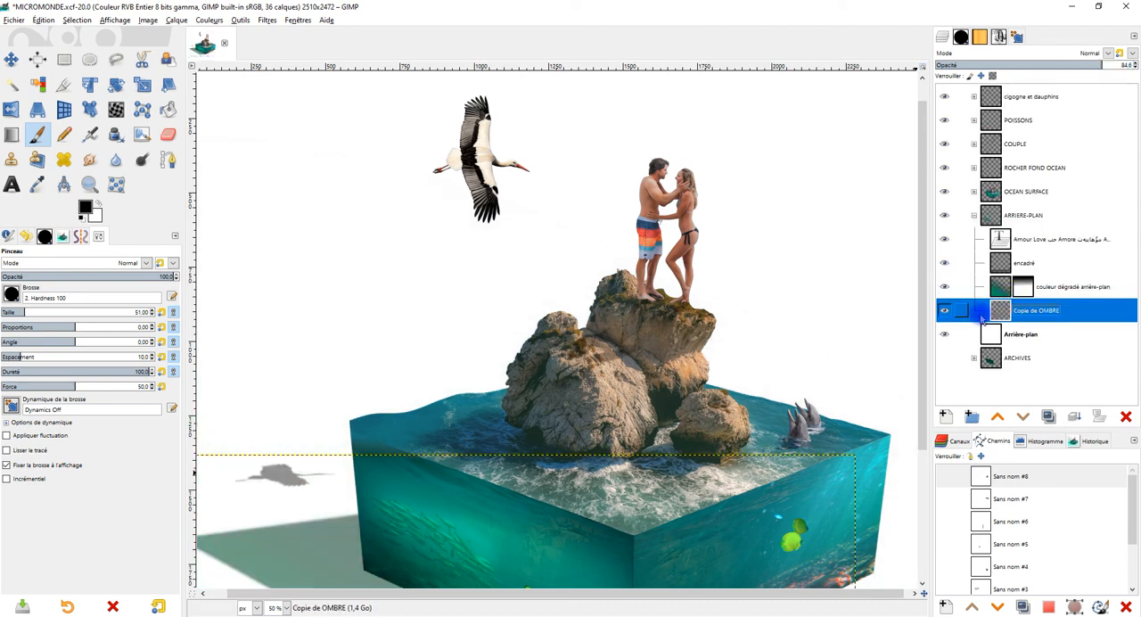
pyautogui.click(1008, 332)
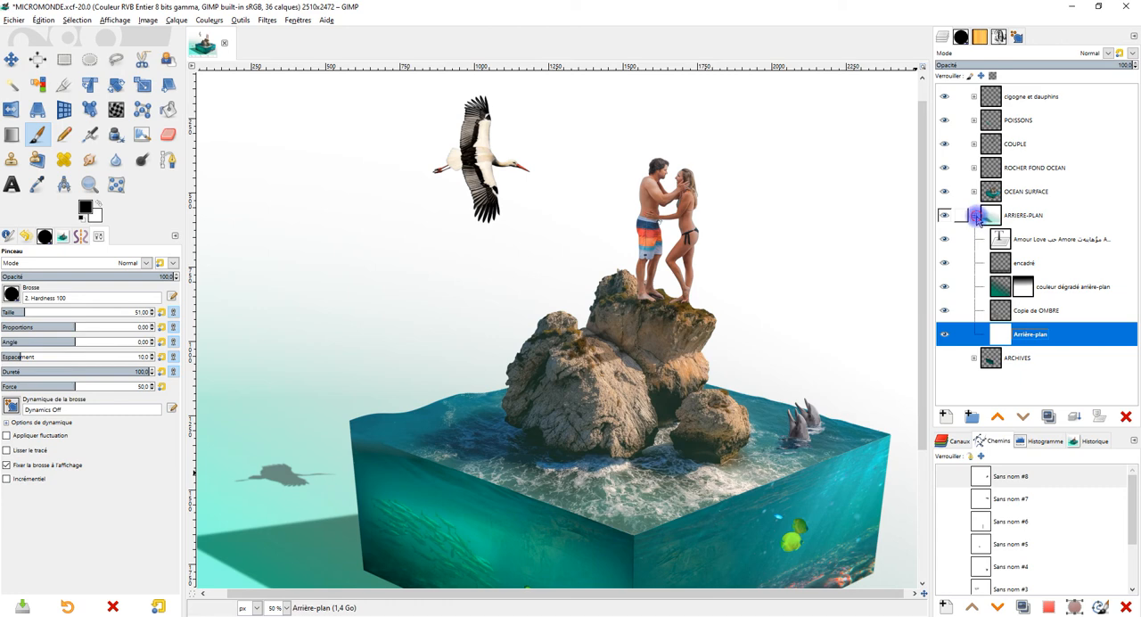
pyautogui.click(975, 217)
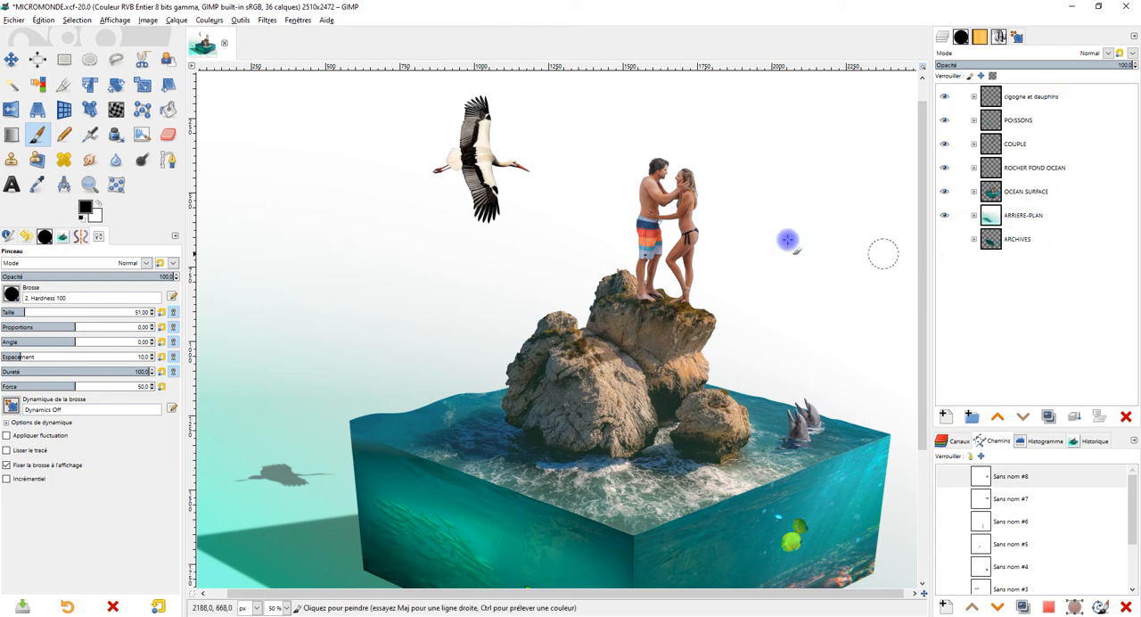
# Step: Crop the encadré layer in the ARRIERE-PLAN group to its content
pyautogui.scroll(-2, 687, 291)
pyautogui.scroll(1, 649, 363)
pyautogui.moveTo(662, 395); pyautogui.dragTo(653, 374)
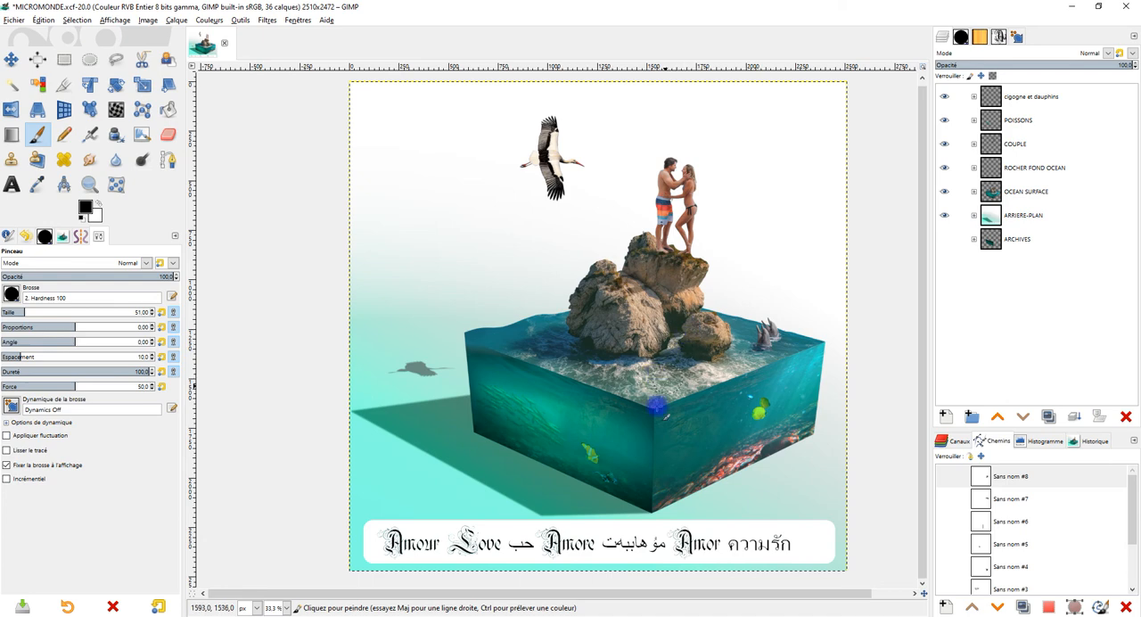
pyautogui.scroll(1, 639, 434)
pyautogui.moveTo(642, 434); pyautogui.dragTo(649, 301)
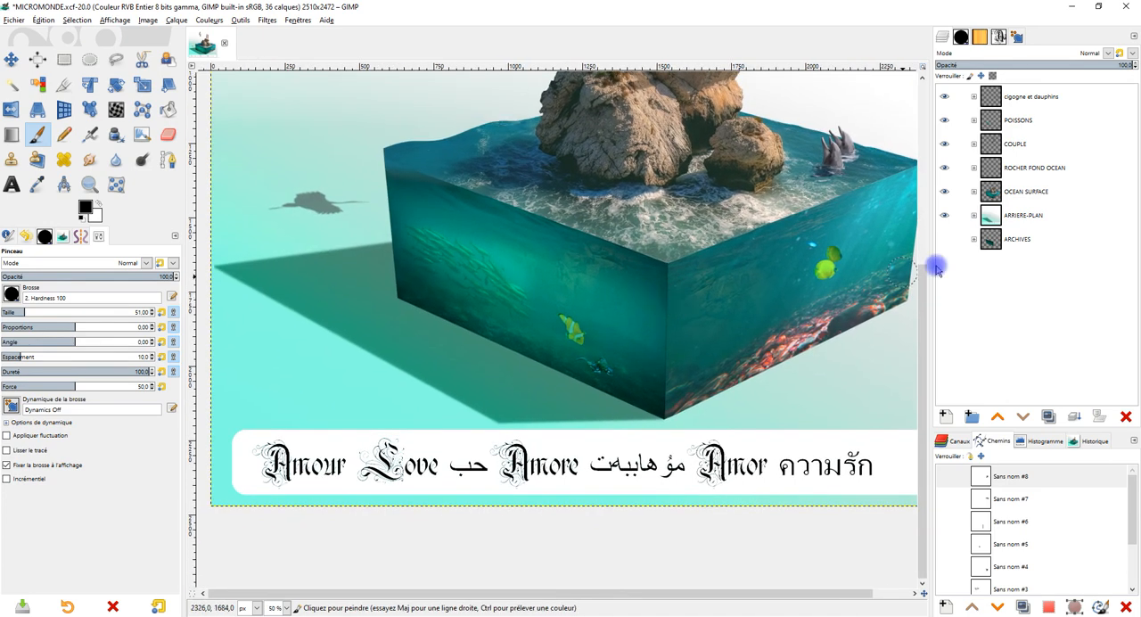
pyautogui.click(974, 215)
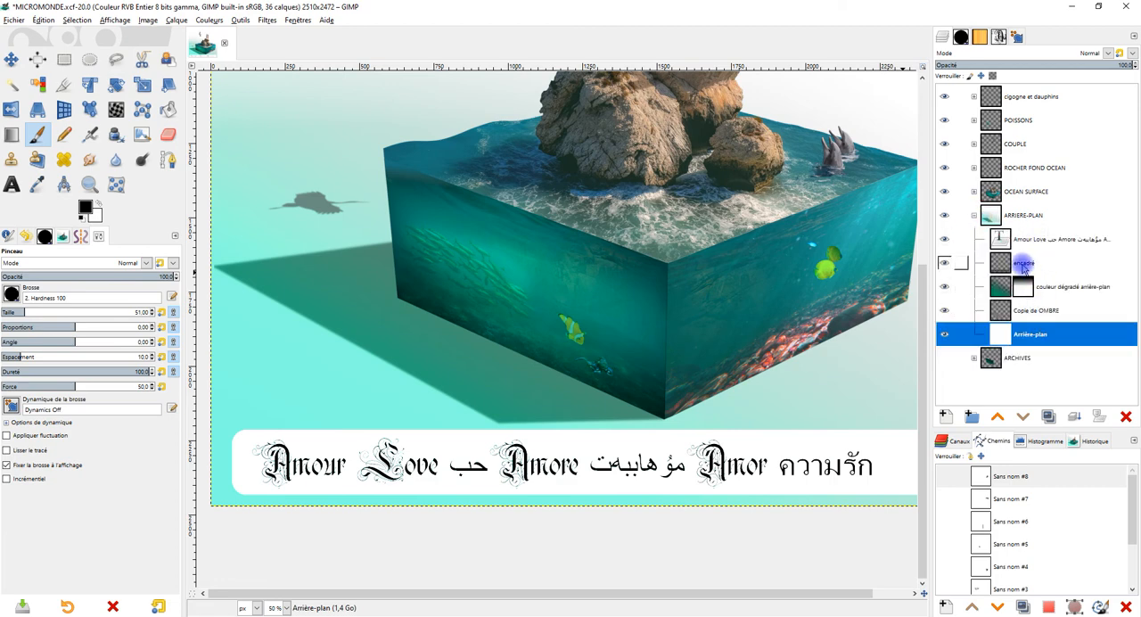
pyautogui.click(1017, 262)
pyautogui.click(175, 21)
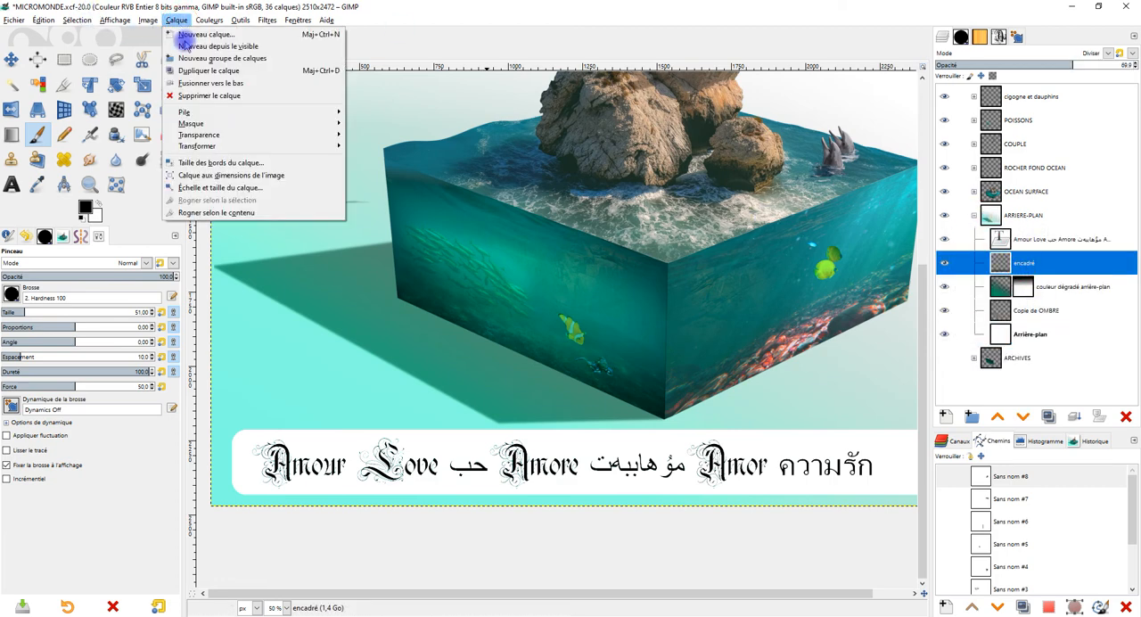
pyautogui.click(240, 214)
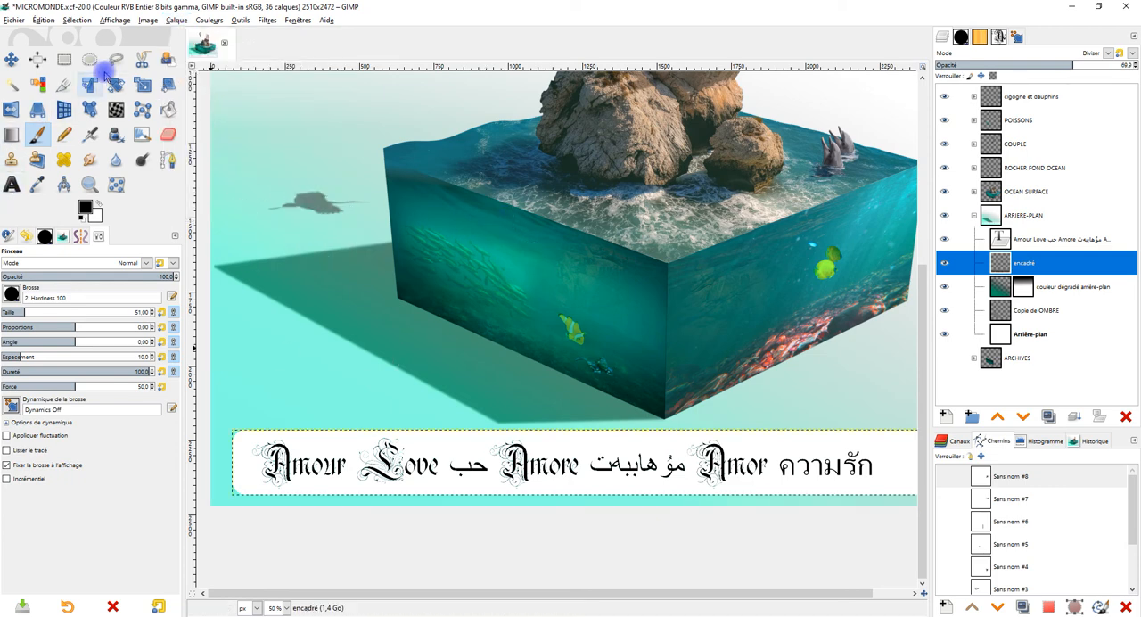
# Step: Scale the encadré frame around the text down to a height of 199 px, keeping its width at 2379 px
pyautogui.click(143, 84)
pyautogui.click(612, 441)
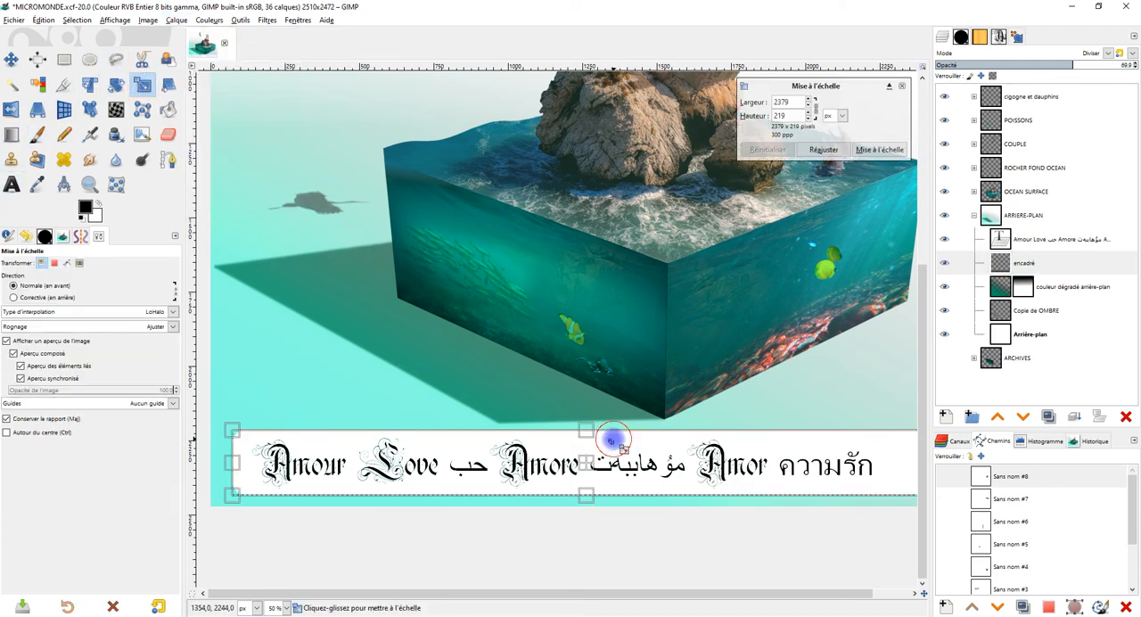
pyautogui.click(813, 108)
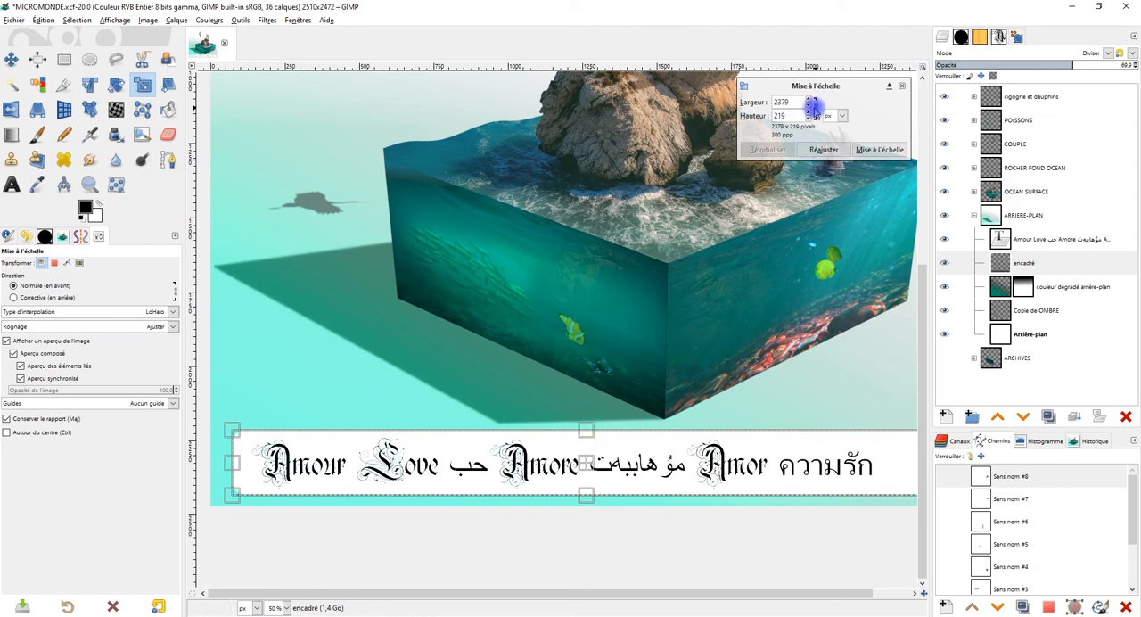
pyautogui.moveTo(588, 434); pyautogui.dragTo(587, 438)
pyautogui.moveTo(586, 495); pyautogui.dragTo(586, 493)
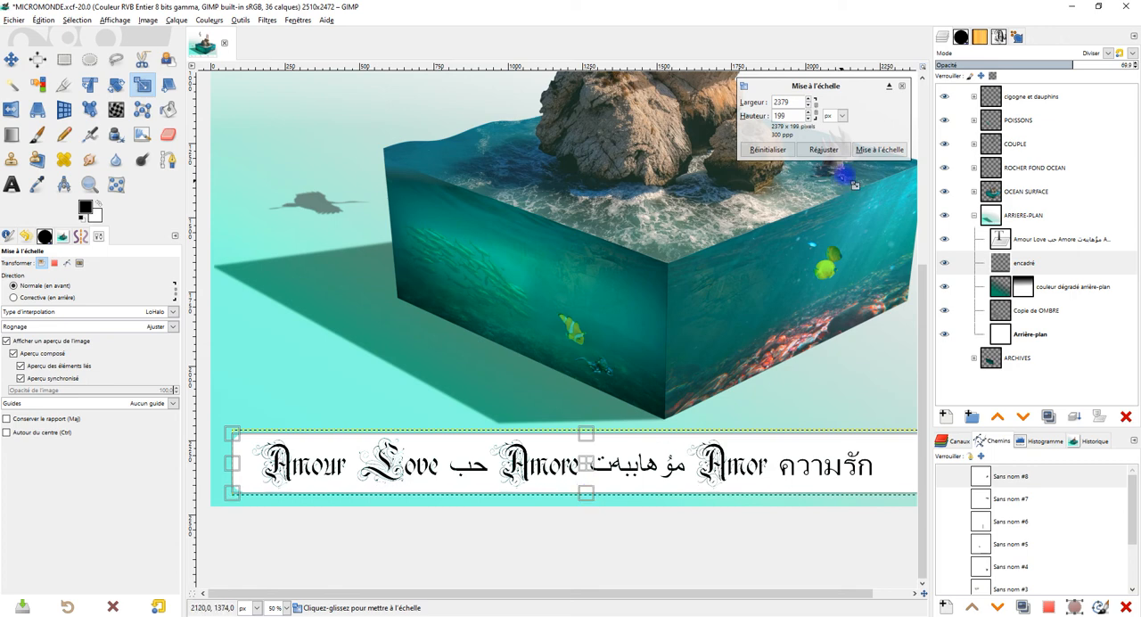
pyautogui.click(880, 149)
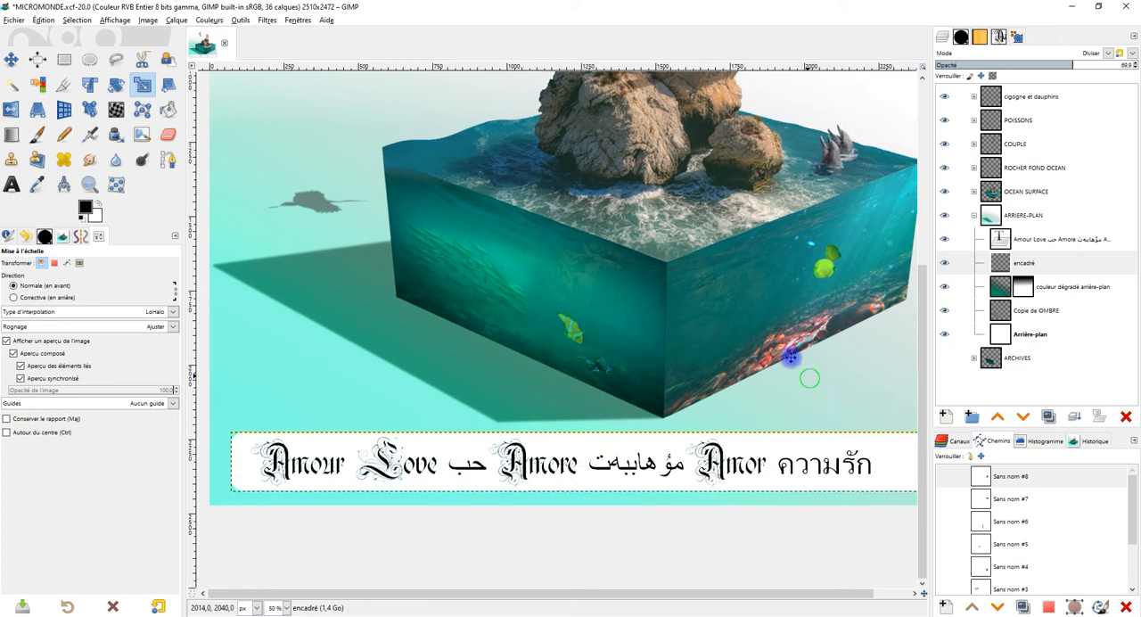
# Step: Expand the encadré layer's boundary to the image size
pyautogui.scroll(-2, 802, 384)
pyautogui.scroll(1, 794, 380)
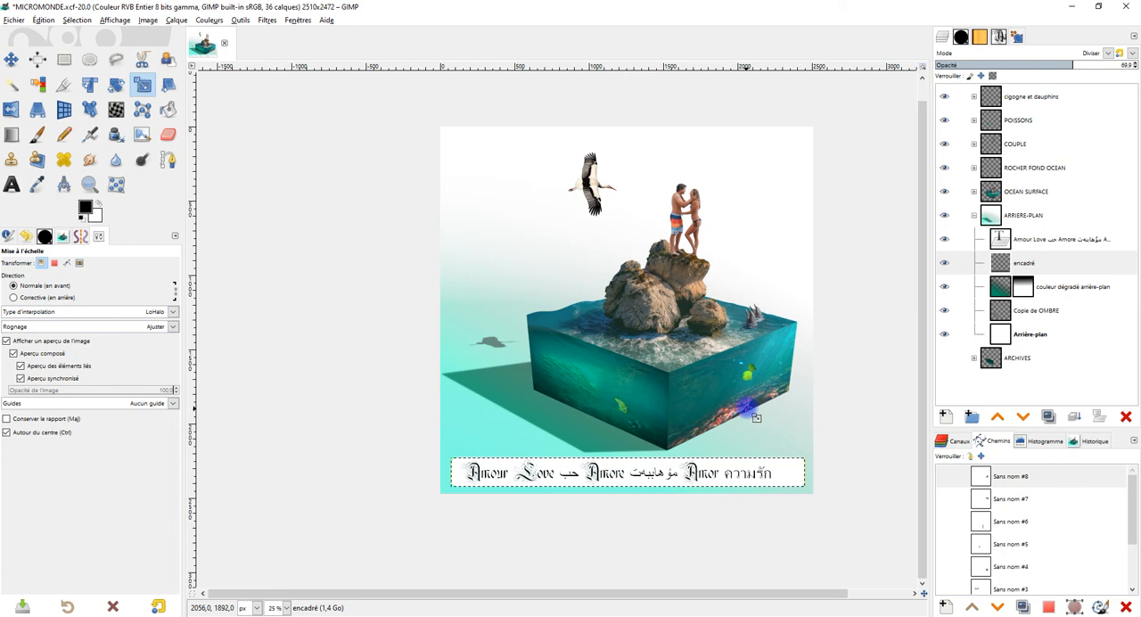
pyautogui.rightClick(1003, 262)
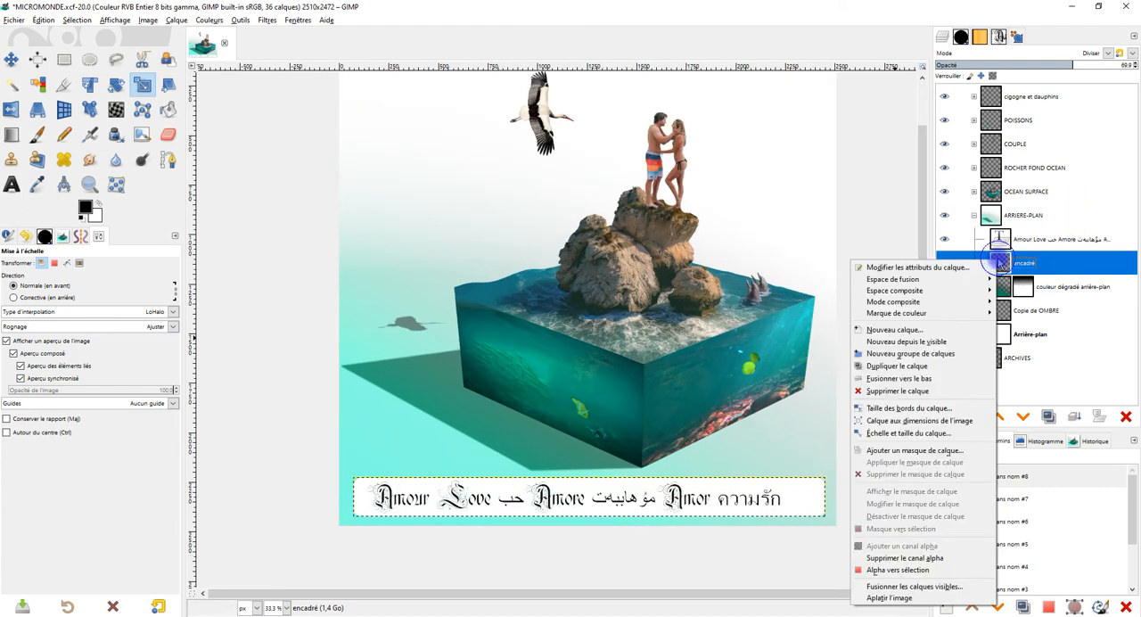
pyautogui.click(941, 412)
pyautogui.moveTo(788, 290); pyautogui.dragTo(785, 346)
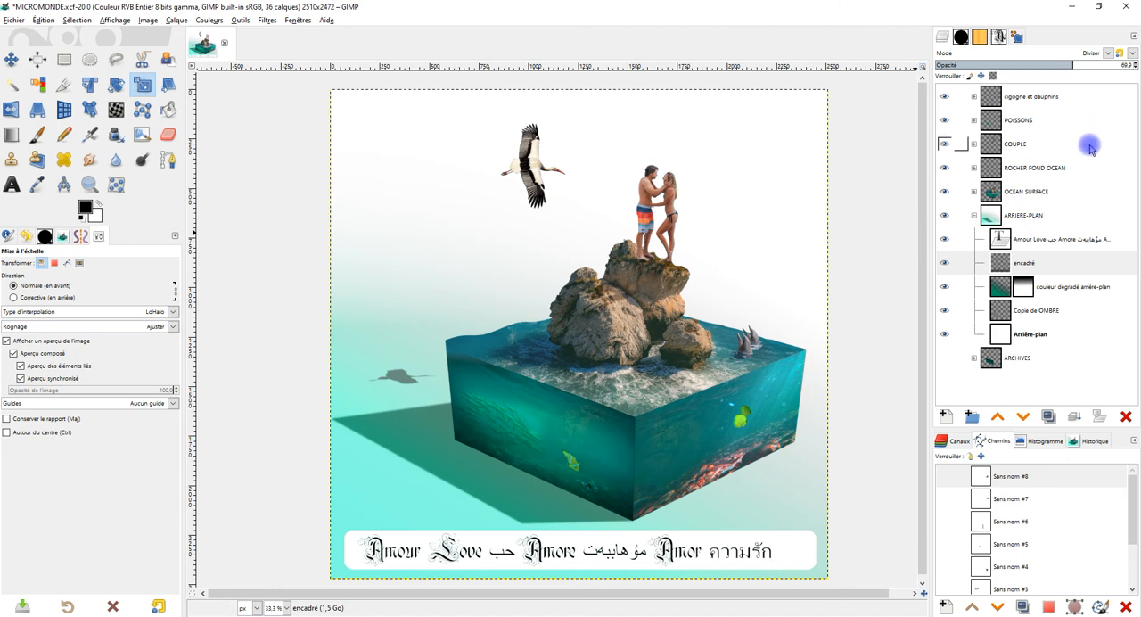
# Step: Collapse the ARRIERE-PLAN group, expand "cigogne et dauphins" and set the ombre cigogne layer's opacity to 78.6
pyautogui.click(974, 215)
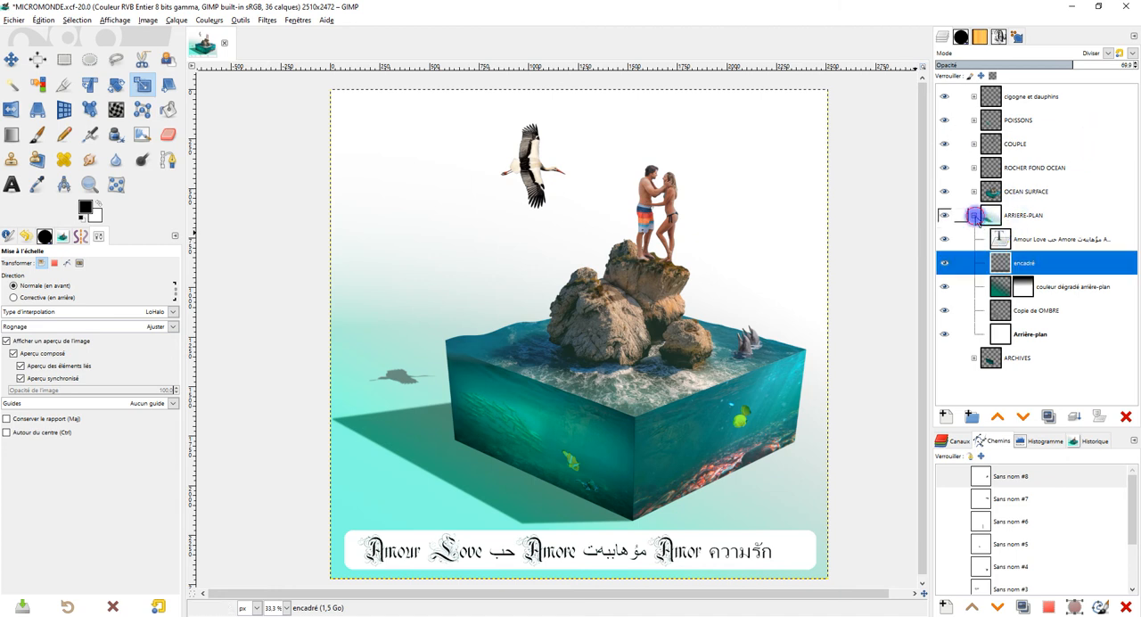
pyautogui.click(974, 97)
pyautogui.click(1025, 120)
pyautogui.moveTo(1088, 65); pyautogui.dragTo(1107, 66)
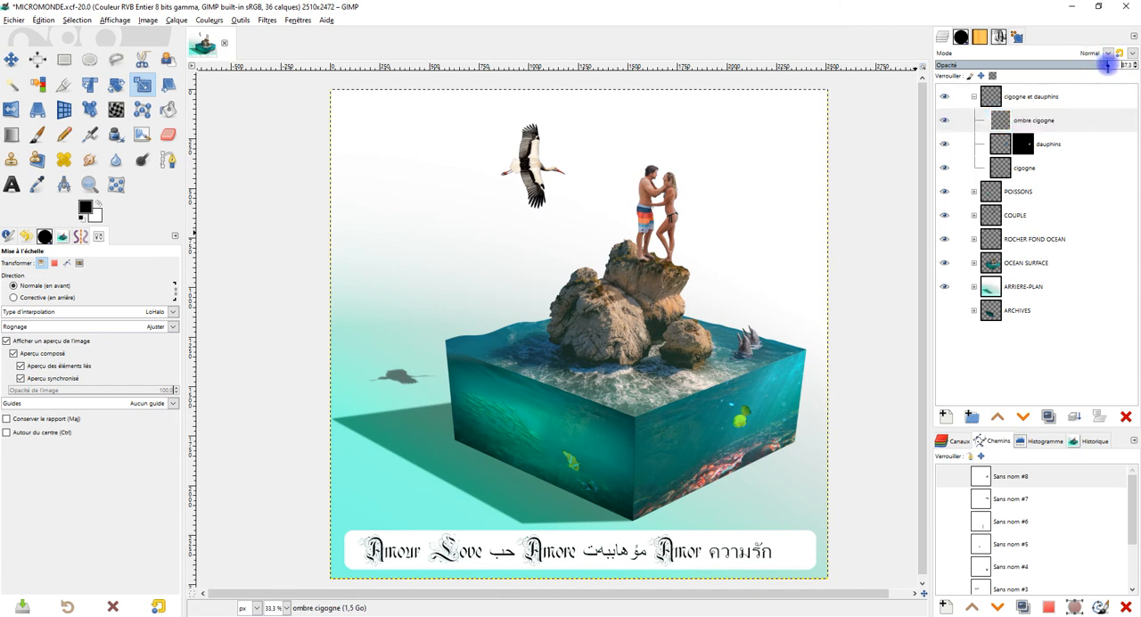
pyautogui.moveTo(1096, 66); pyautogui.dragTo(1090, 66)
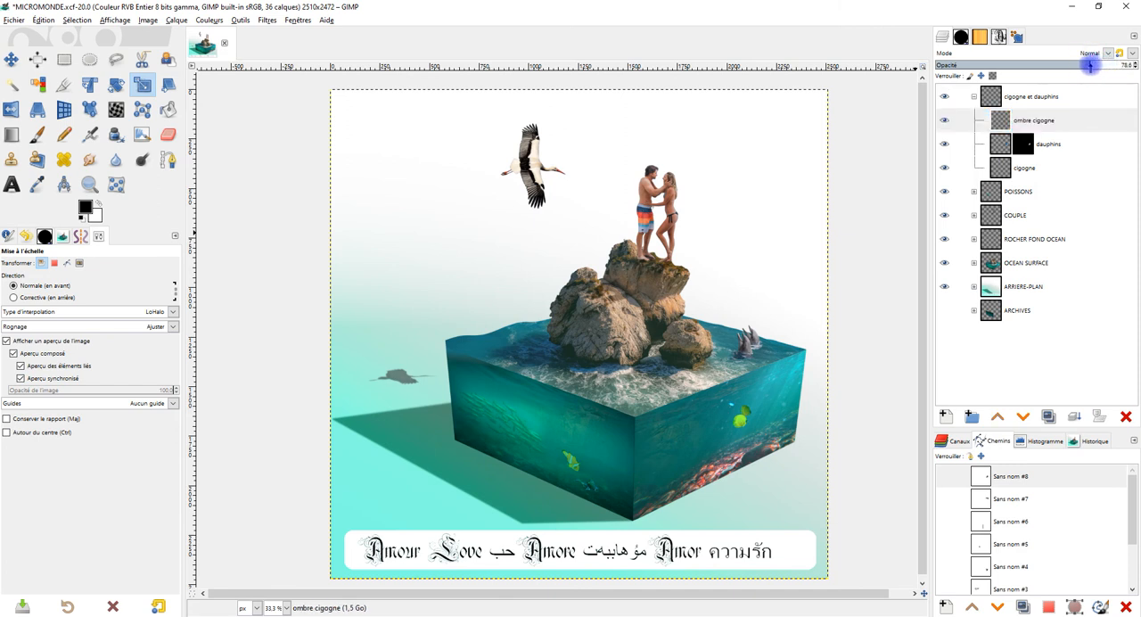
# Step: Try the Fusion de grain blend mode at 100 opacity on the ombre cigogne layer and return the mode to Normal
pyautogui.click(1095, 52)
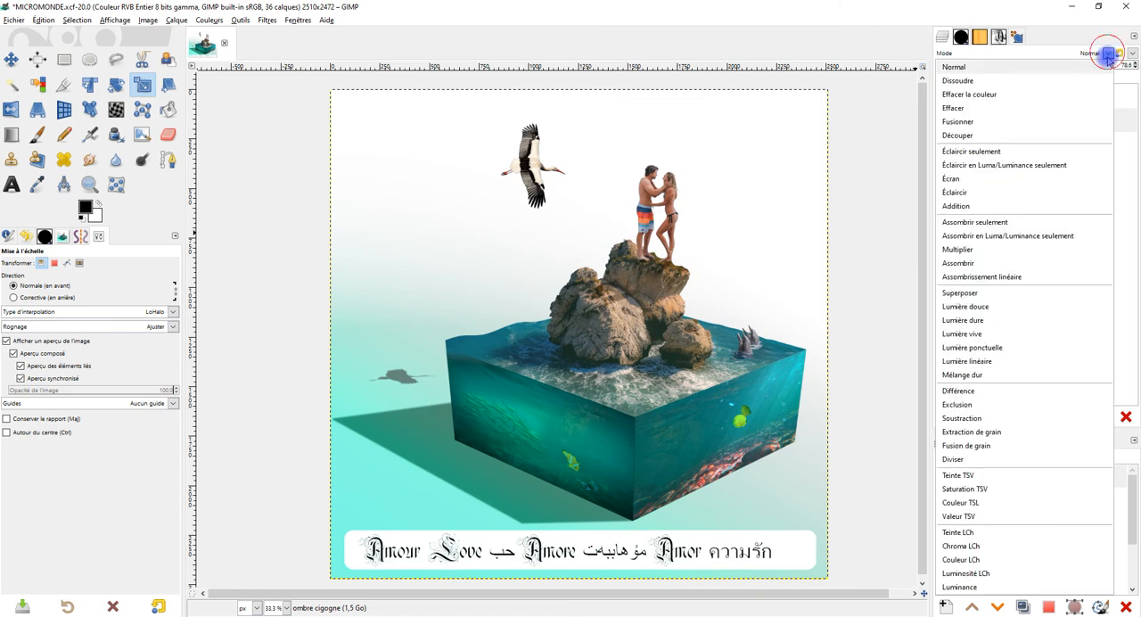
pyautogui.click(1017, 445)
pyautogui.moveTo(1096, 66); pyautogui.dragTo(1137, 64)
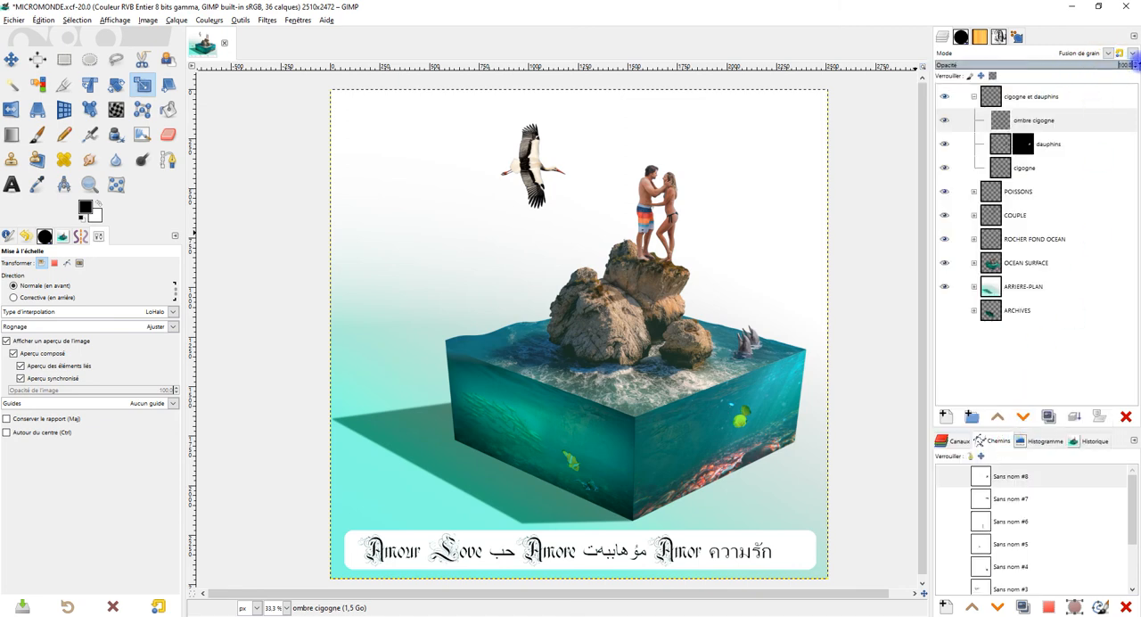
pyautogui.click(1090, 55)
pyautogui.click(1023, 72)
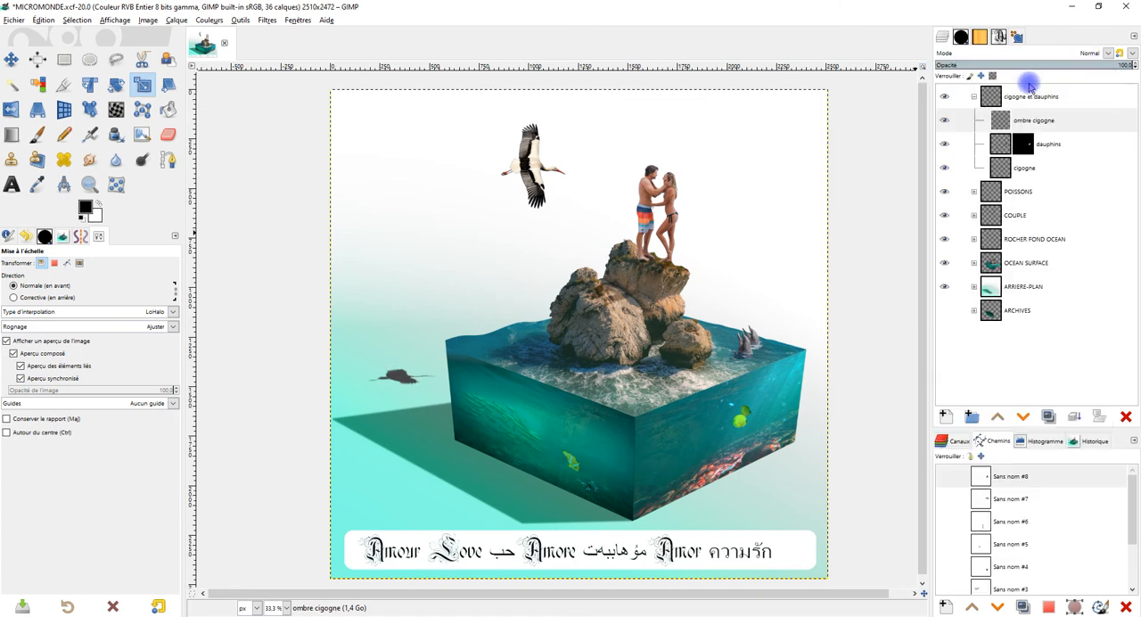
# Step: Set the ombre cigogne layer's opacity to 74.1
pyautogui.click(1034, 117)
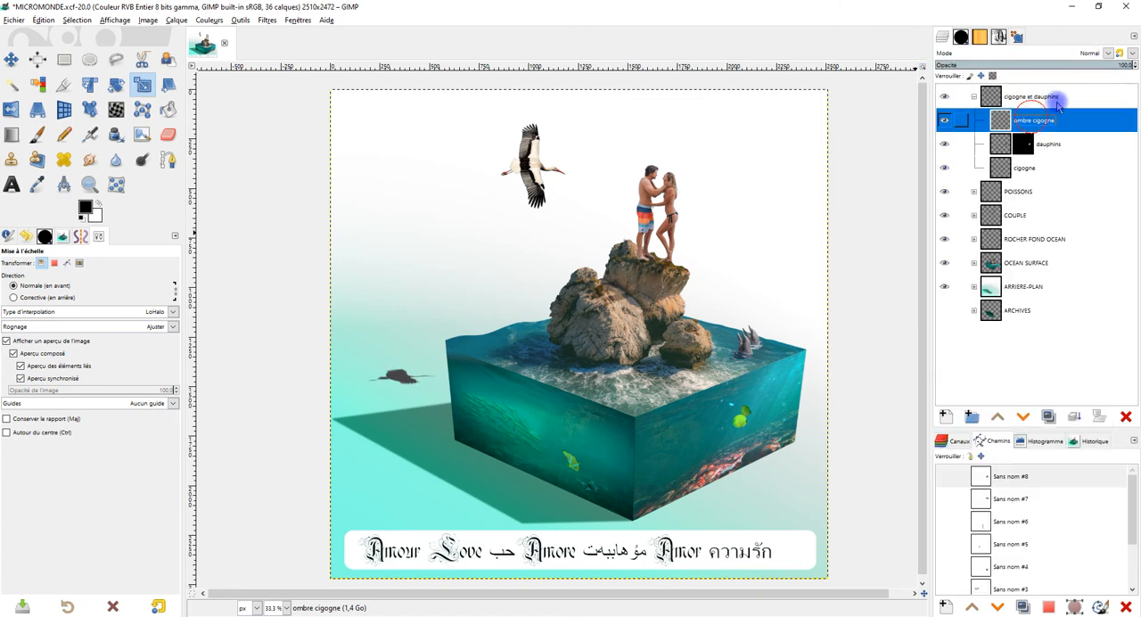
pyautogui.click(1083, 64)
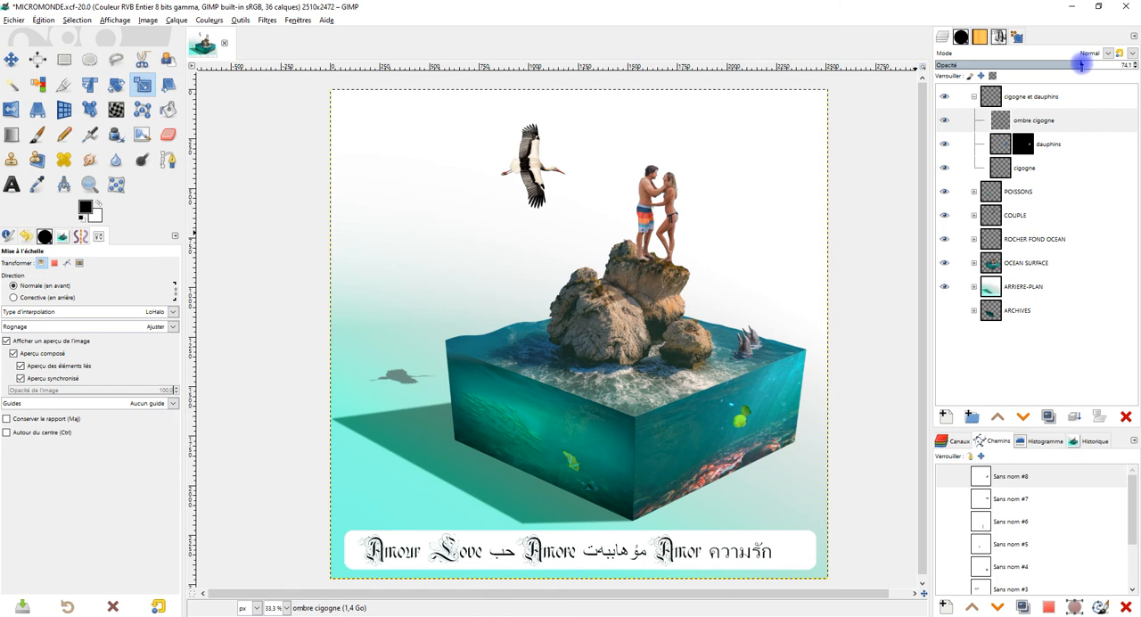
# Step: Lower the ombre cigogne layer's opacity to 60.5
pyautogui.moveTo(1085, 64)
pyautogui.mouseDown()
pyautogui.moveTo(1111, 64)
pyautogui.moveTo(1085, 60)
pyautogui.mouseUp()
pyautogui.moveTo(1084, 59); pyautogui.dragTo(1059, 54)
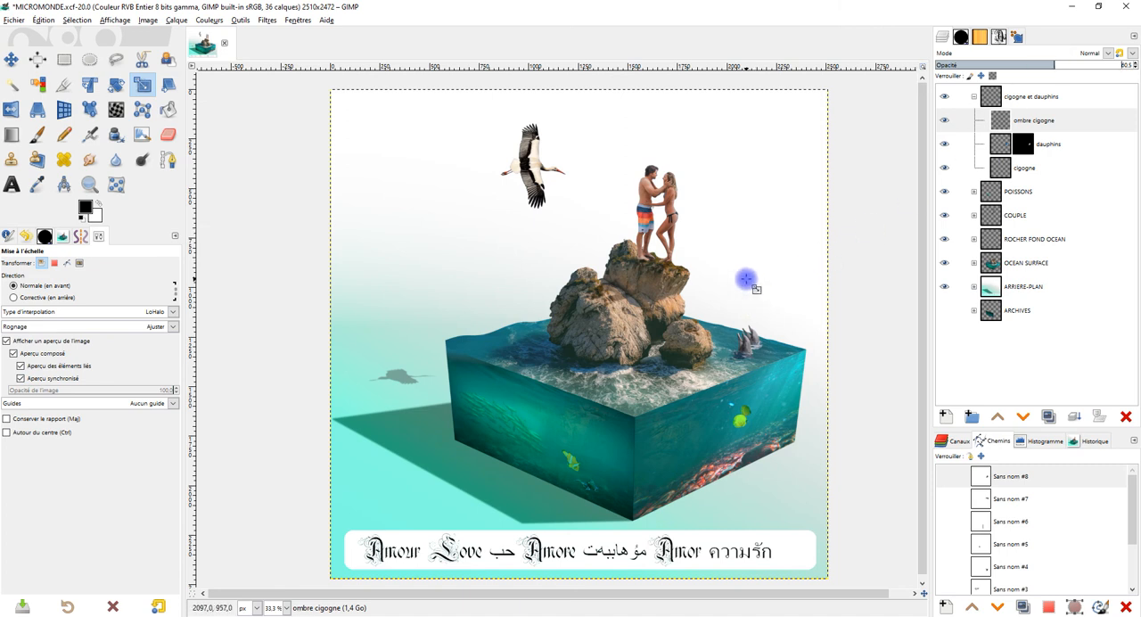
pyautogui.moveTo(760, 279); pyautogui.dragTo(754, 271)
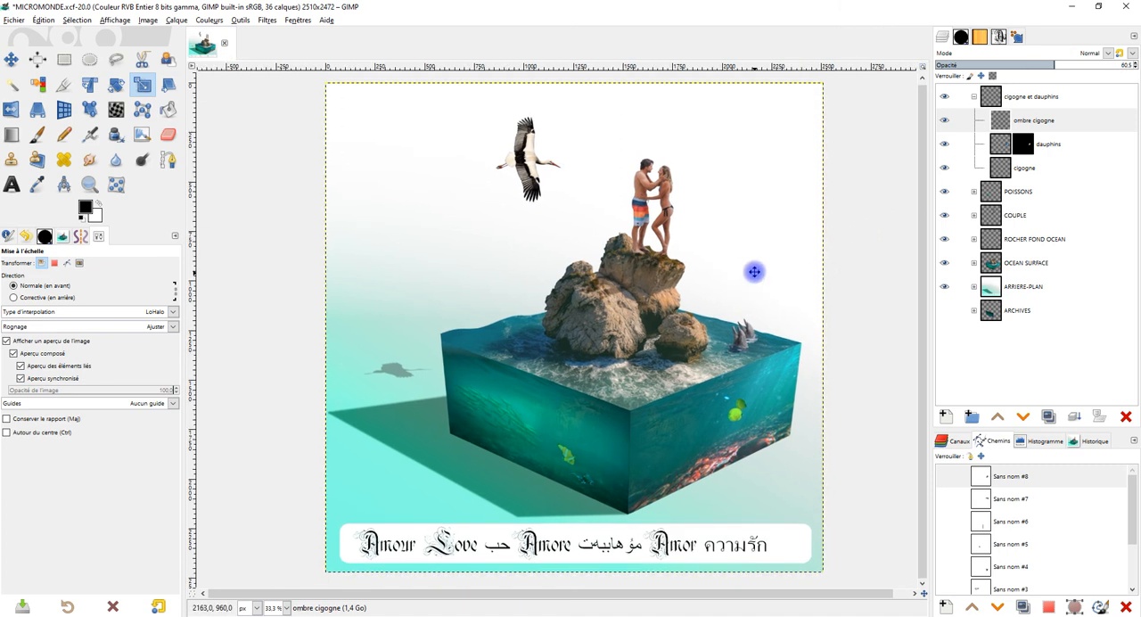
# Step: Expand the ARRIERE-PLAN group and set its encadré layer to the Lumière douce blend mode at 100 opacity
pyautogui.click(973, 287)
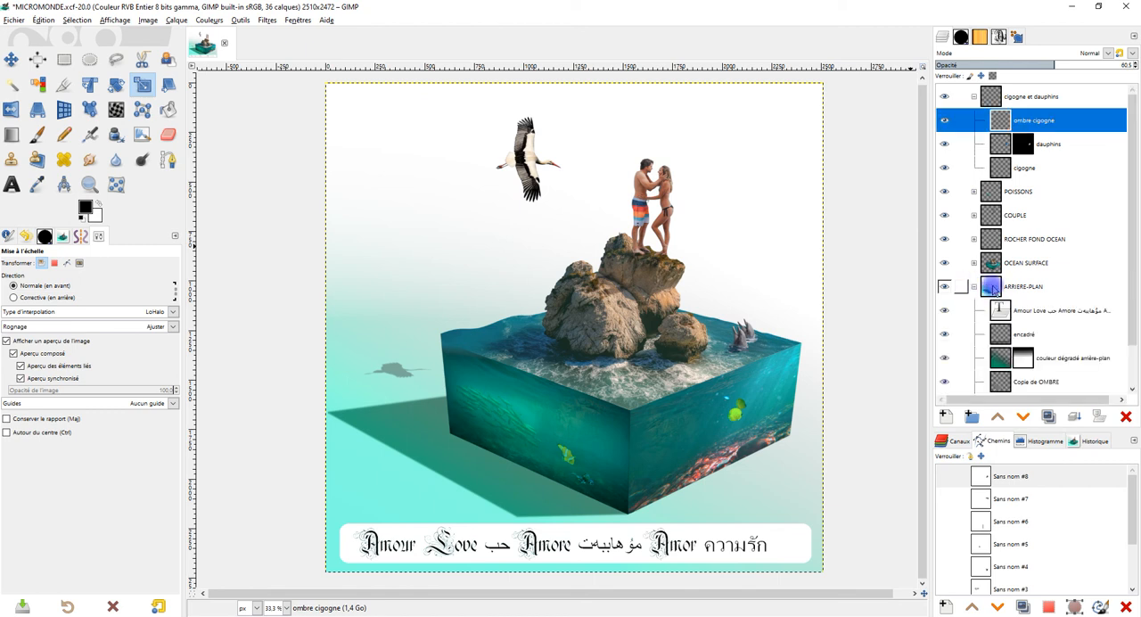
pyautogui.scroll(-1, 1048, 343)
pyautogui.click(1027, 285)
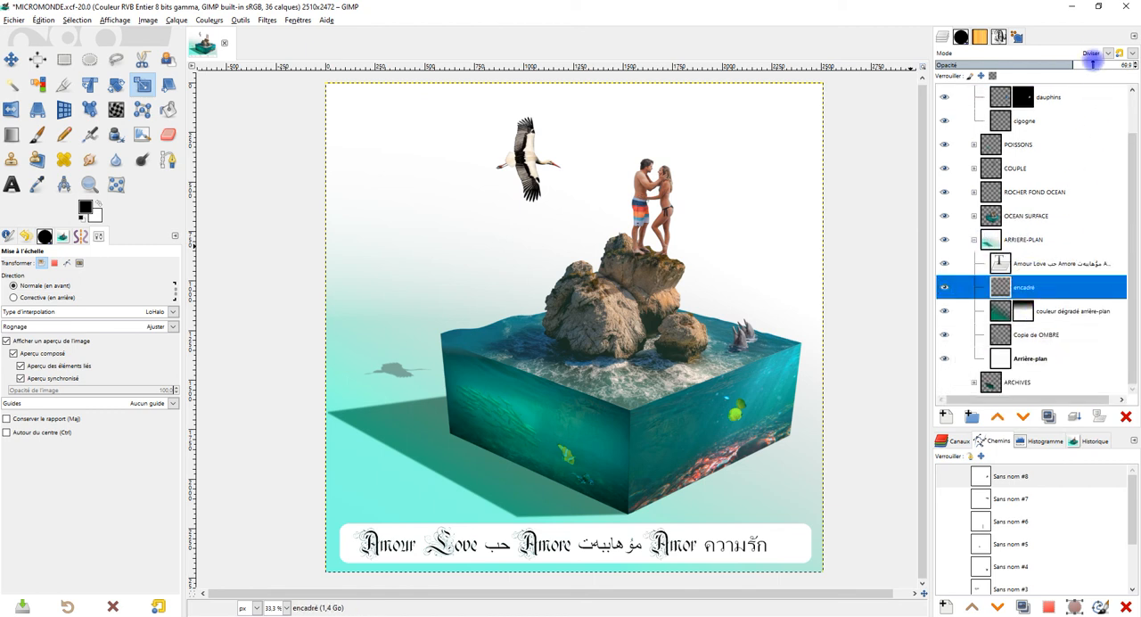
pyautogui.click(1086, 57)
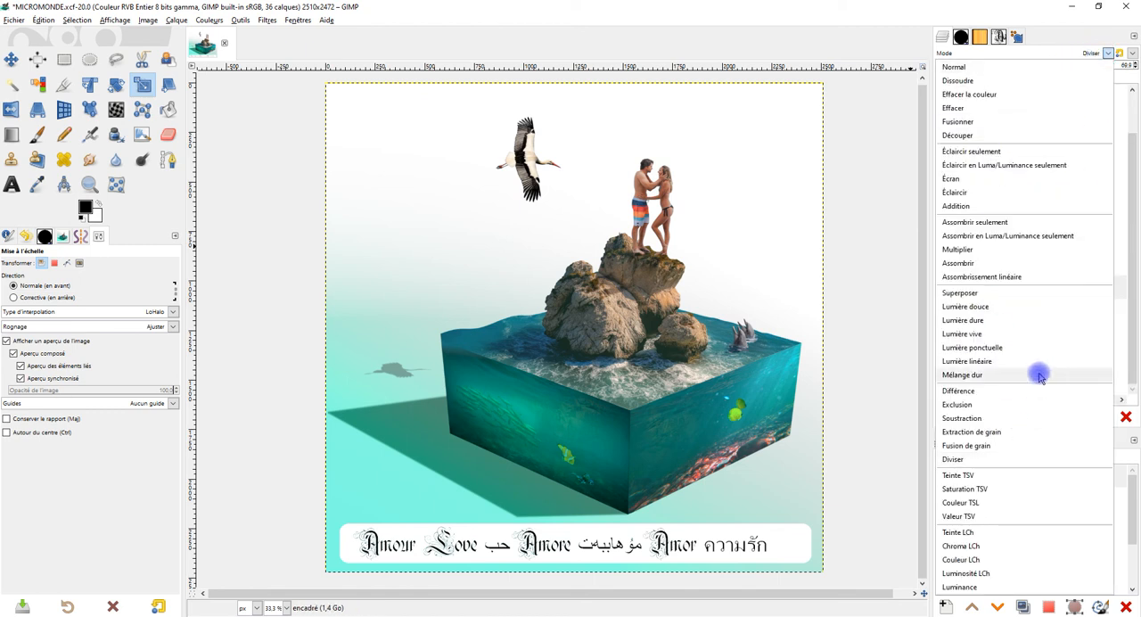
pyautogui.click(1039, 307)
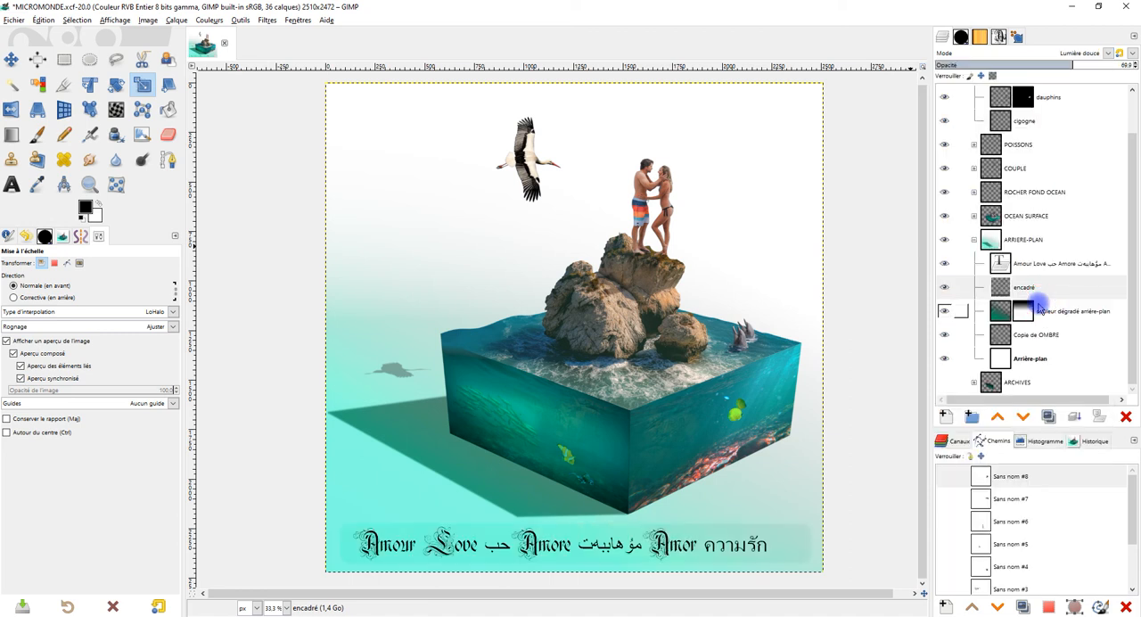
pyautogui.click(1132, 67)
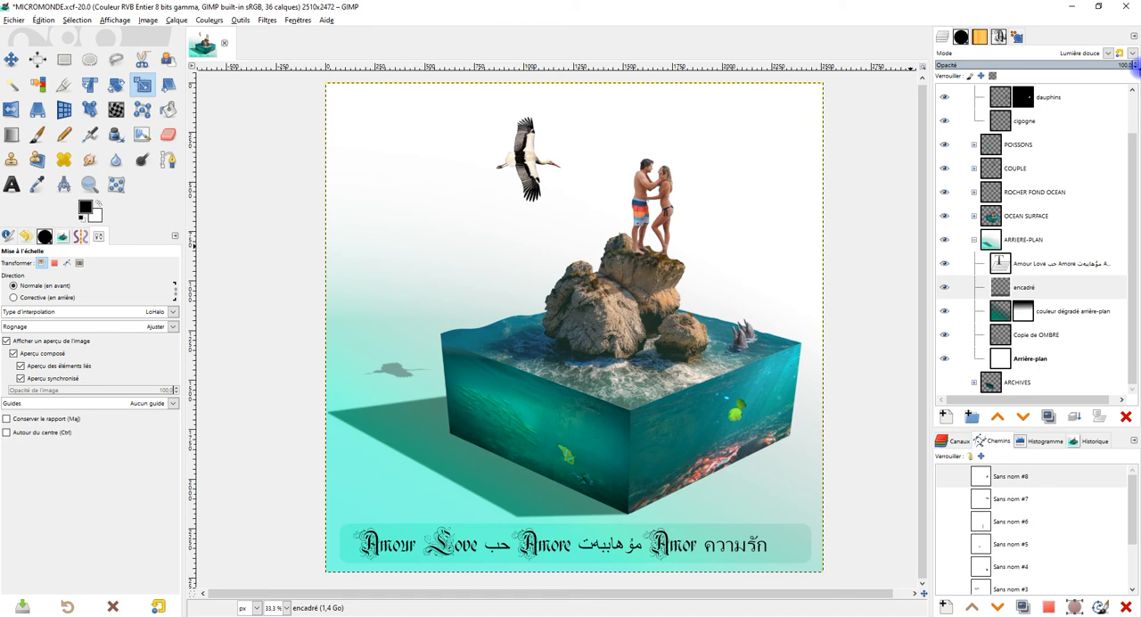
# Step: Set the encadré layer's blend mode to Normal and its opacity to 14.2
pyautogui.click(1079, 53)
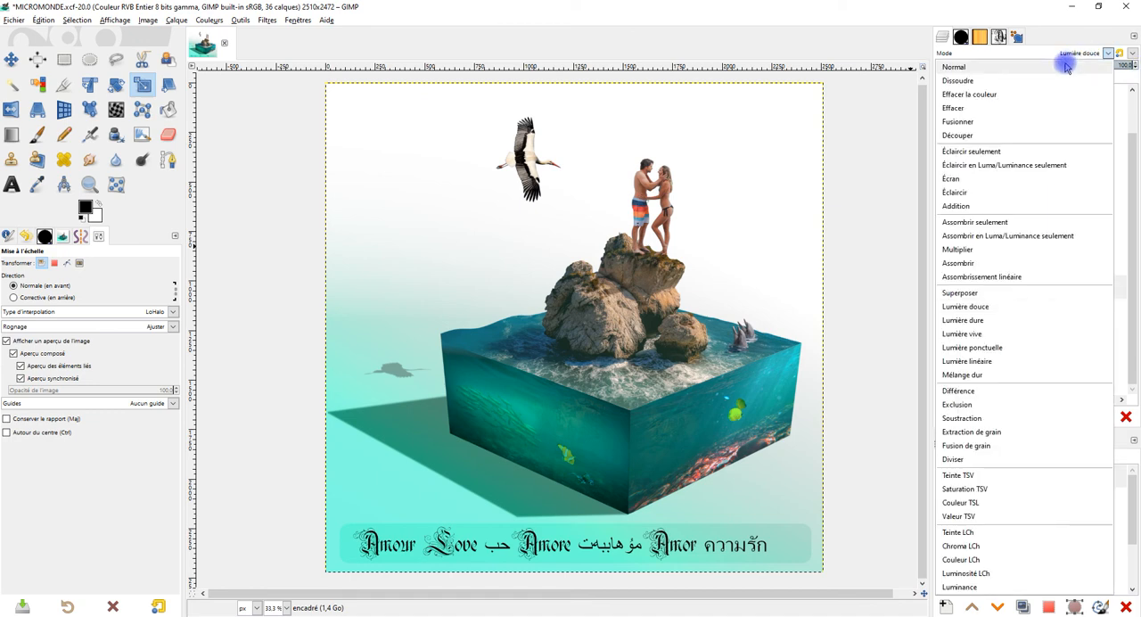
pyautogui.click(1067, 68)
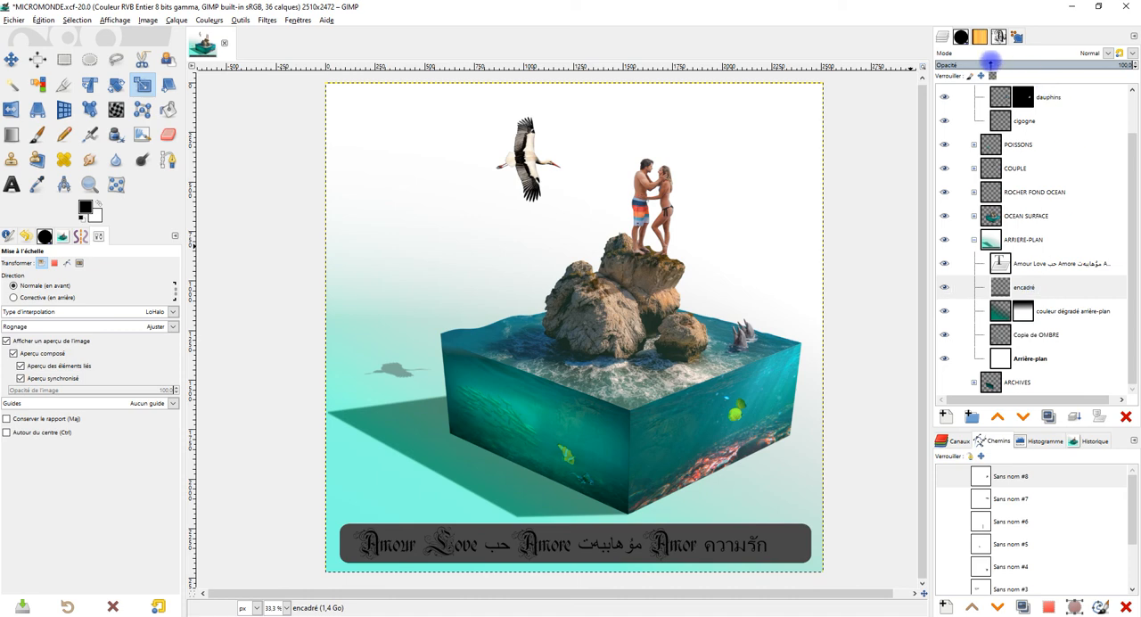
pyautogui.click(990, 64)
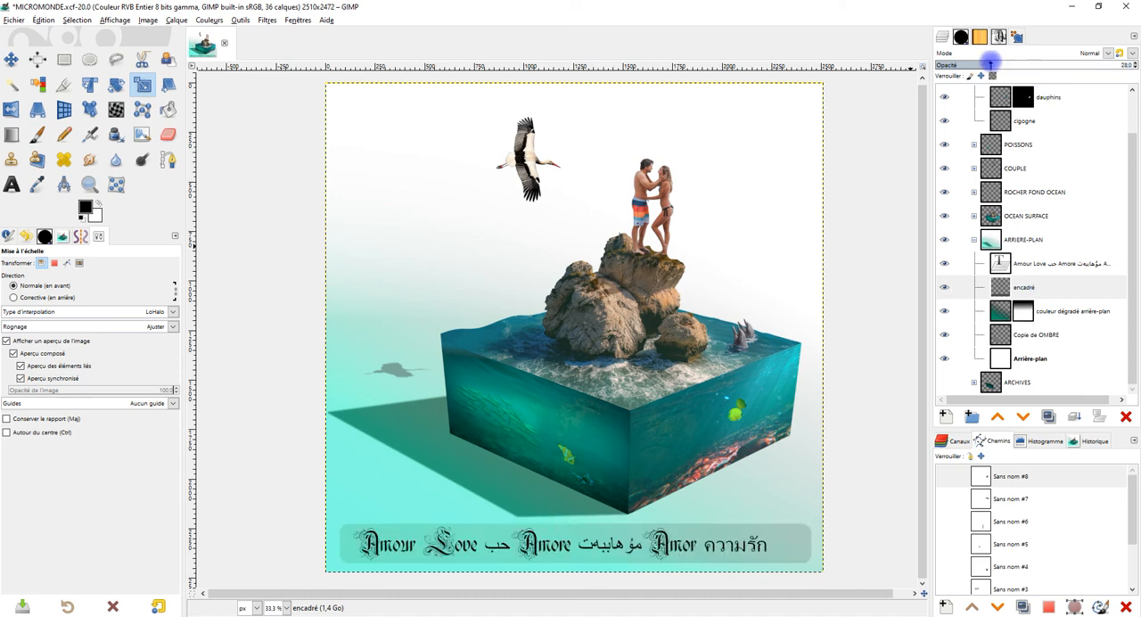
pyautogui.moveTo(990, 65); pyautogui.dragTo(979, 64)
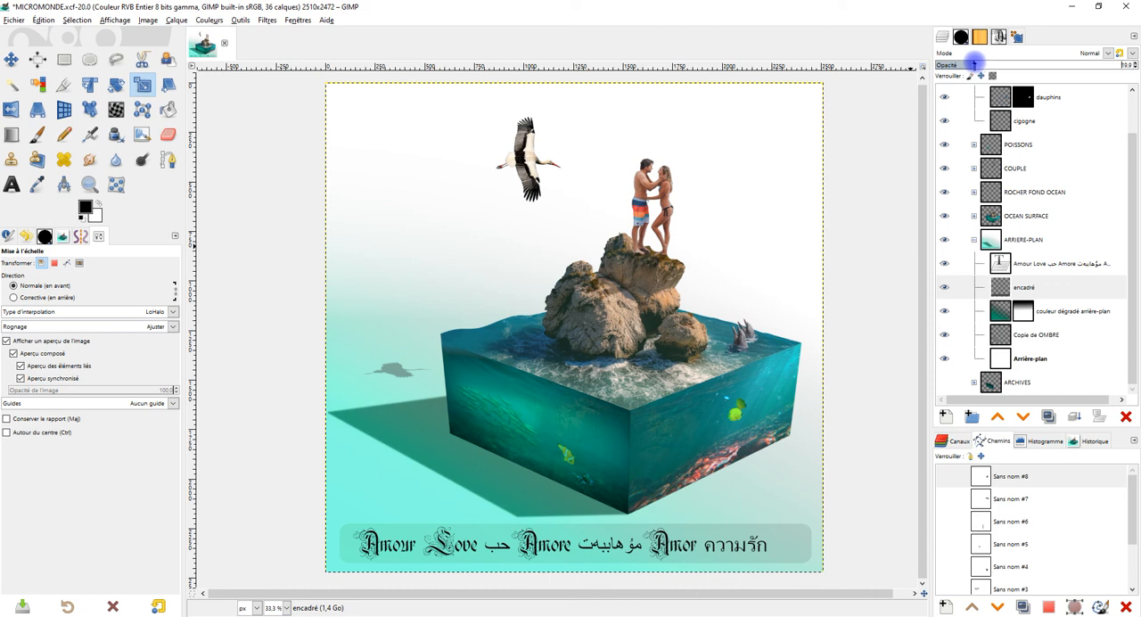
pyautogui.moveTo(971, 65)
pyautogui.mouseDown()
pyautogui.moveTo(938, 64)
pyautogui.moveTo(958, 65)
pyautogui.mouseUp()
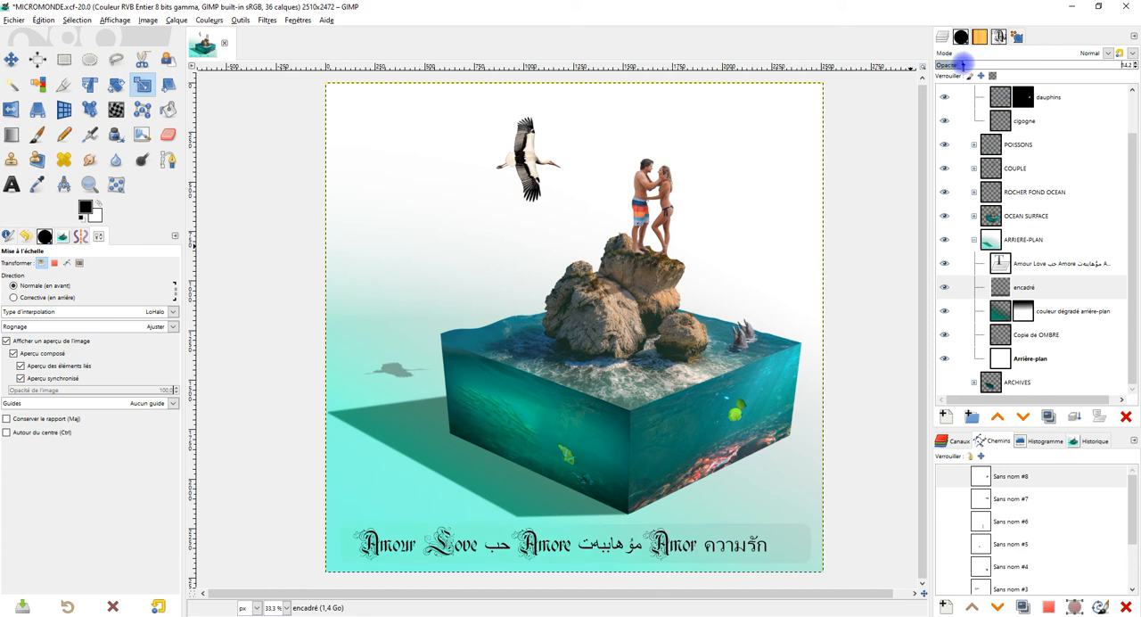
pyautogui.click(1026, 288)
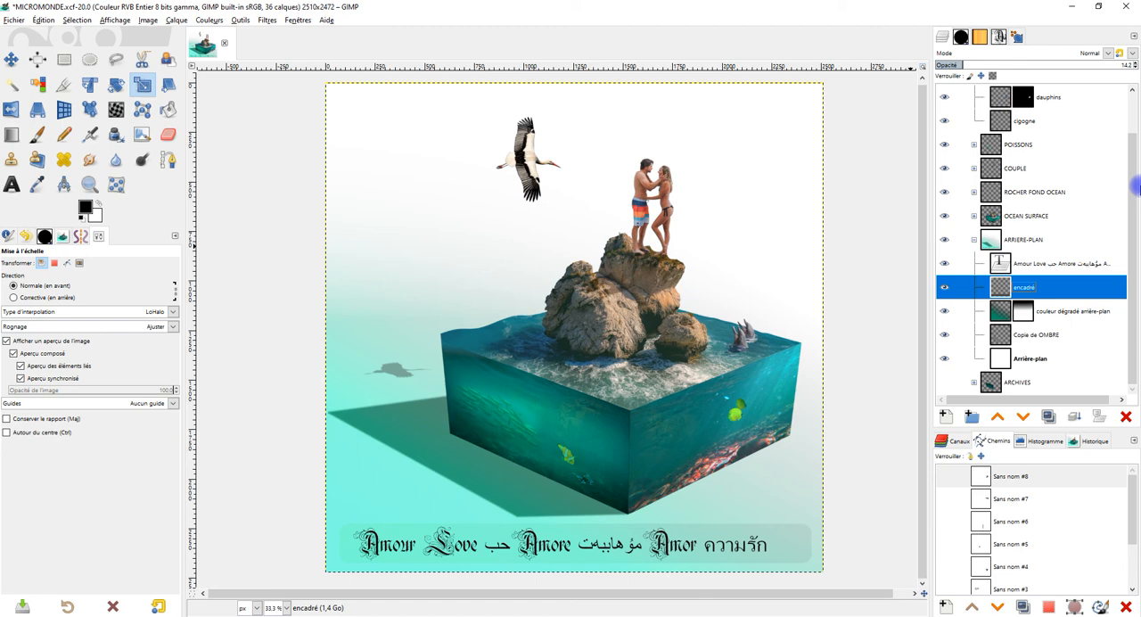
# Step: Try the Fusion de grain, Soustraction, Exclusion and Diviser blend modes on the encadré layer, ending on Teinte TSV
pyautogui.click(1105, 52)
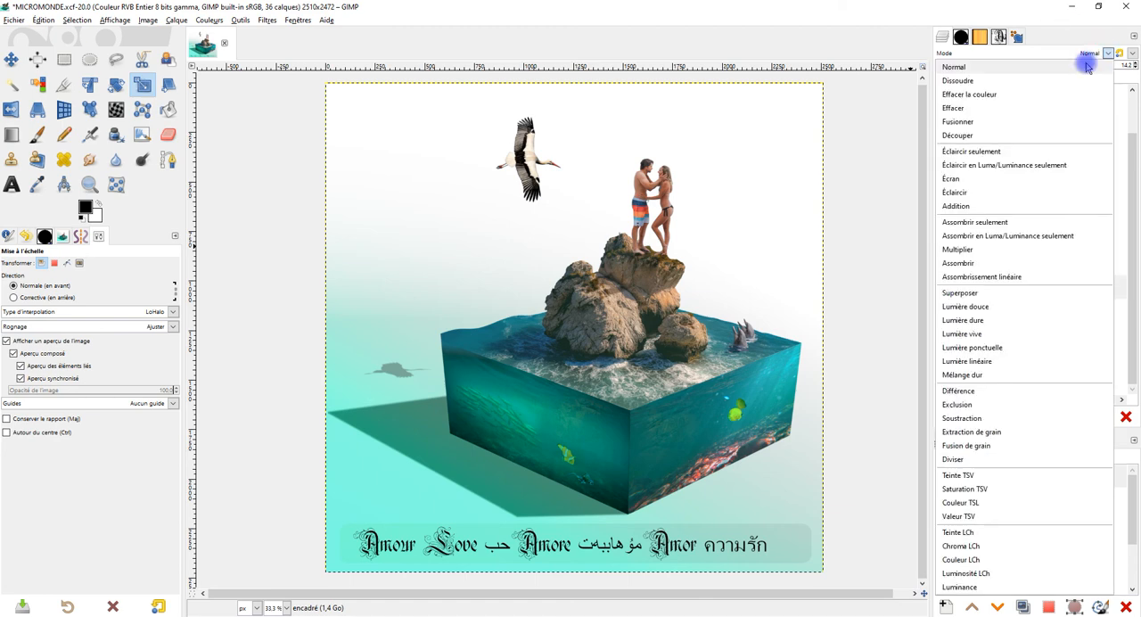
pyautogui.click(1019, 454)
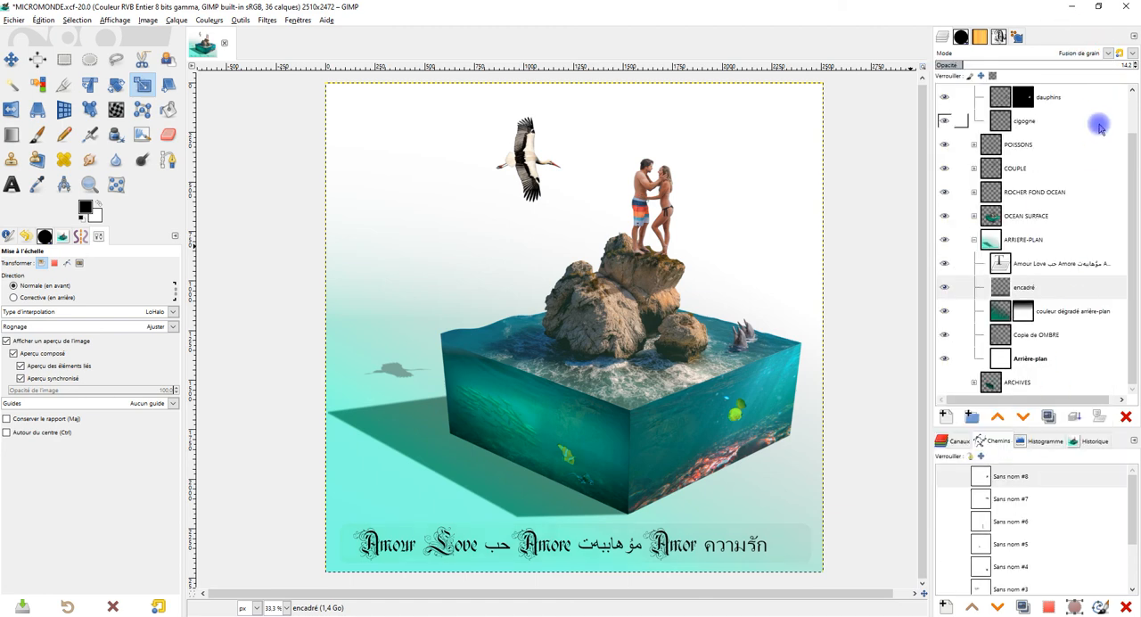
pyautogui.press('Up')
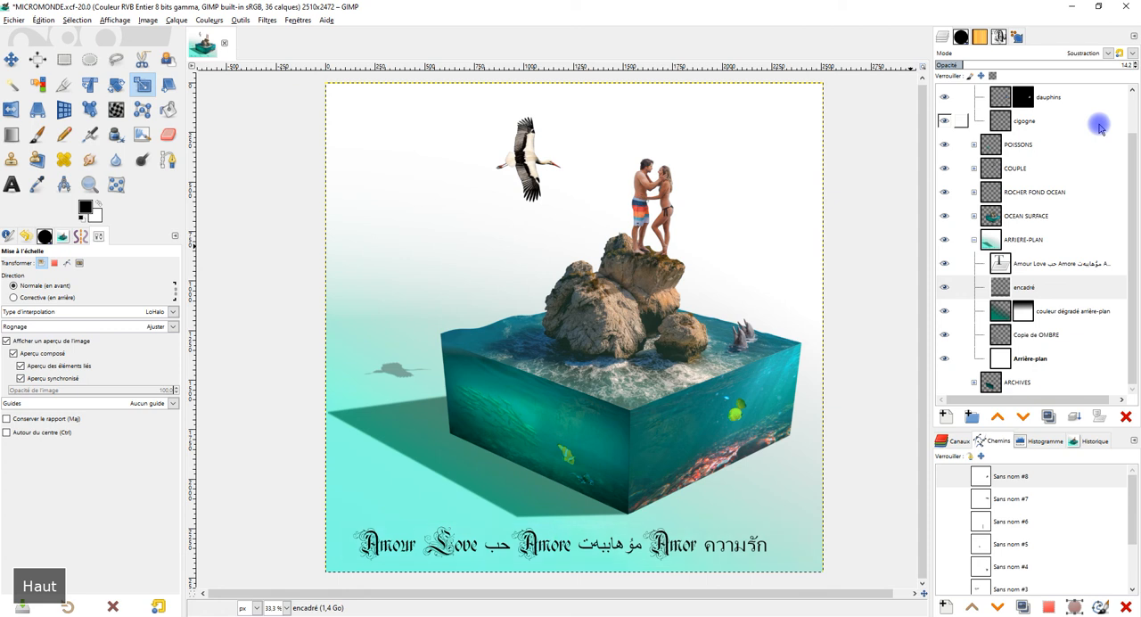
pyautogui.press('Up')
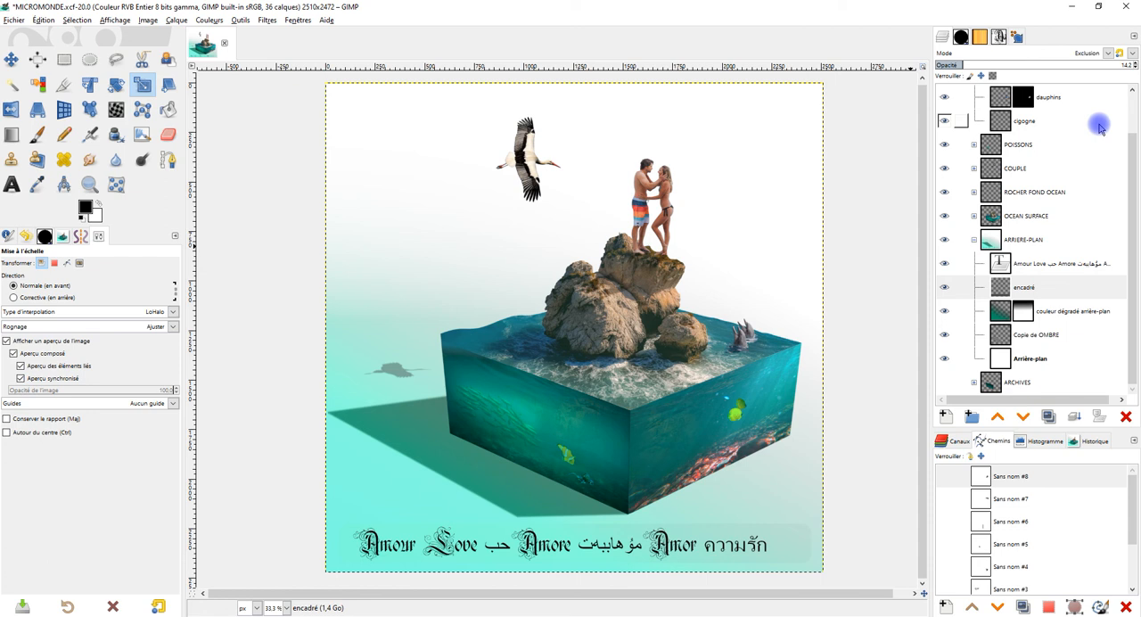
pyautogui.press('Up')
pyautogui.press('Down')
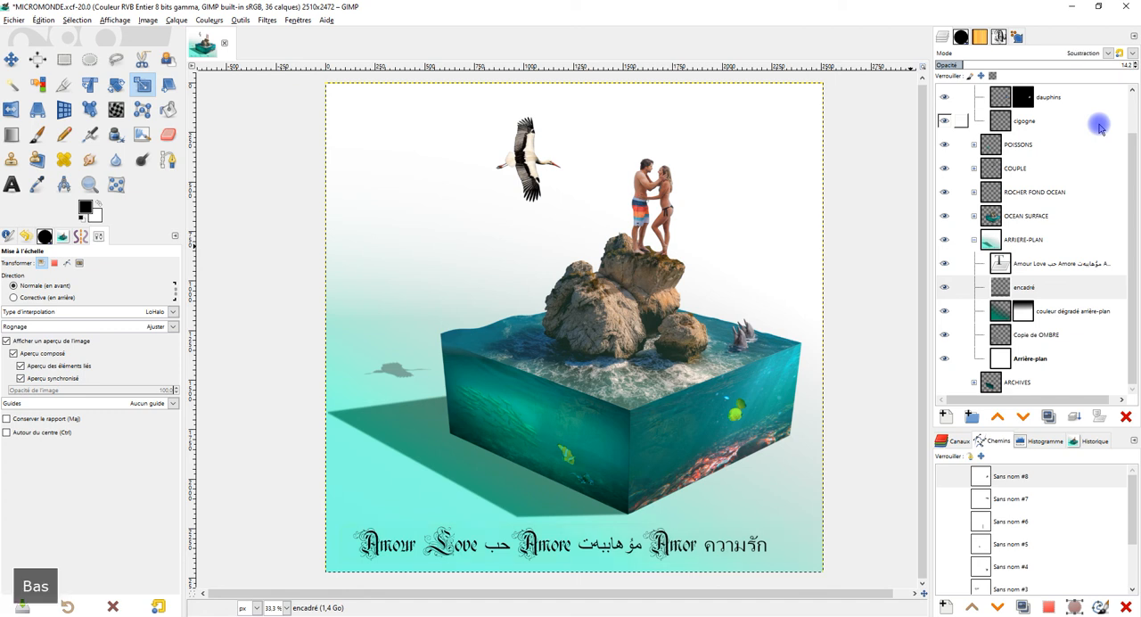
pyautogui.press('Down')
pyautogui.press('Down')
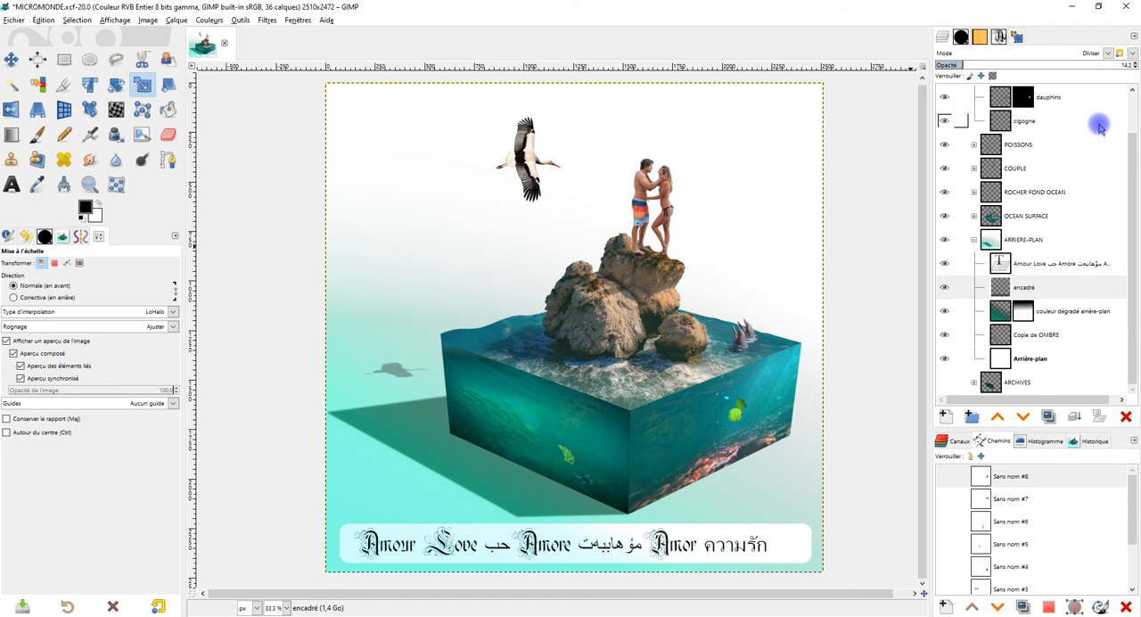
pyautogui.press('Down')
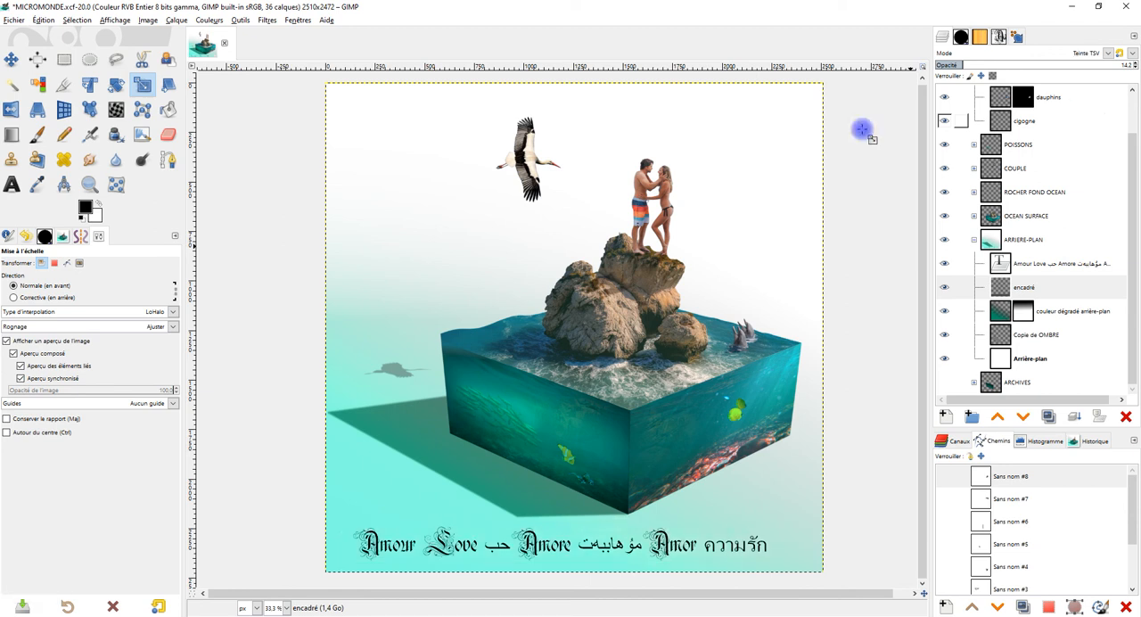
# Step: Hide the encadré layer and set the Amour Love text layer's opacity to 100
pyautogui.click(946, 292)
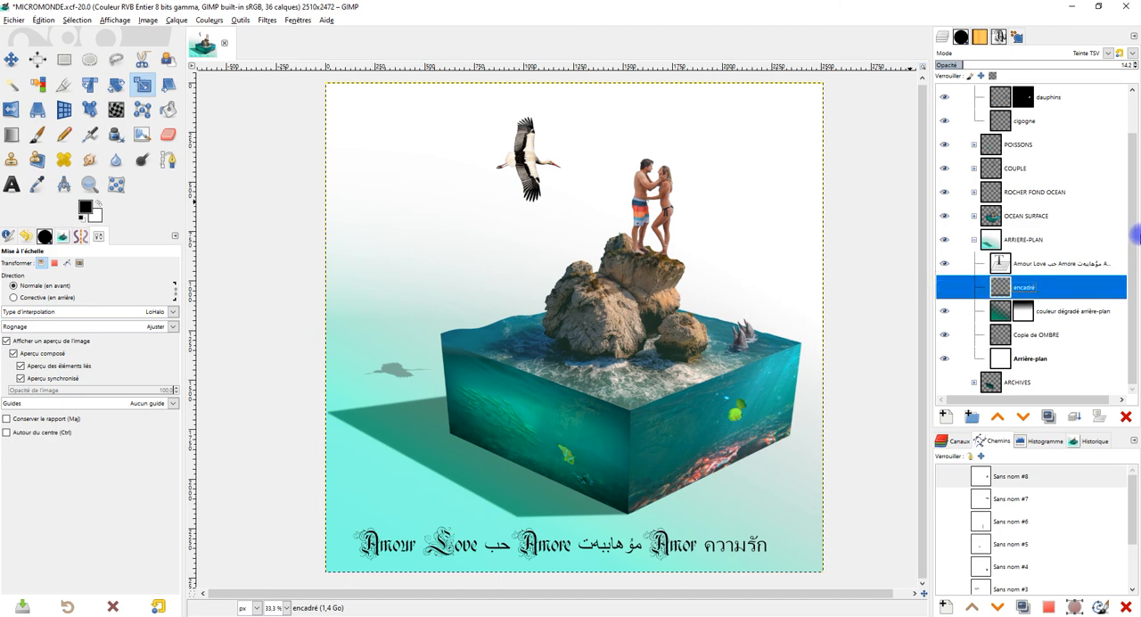
pyautogui.moveTo(759, 353)
pyautogui.mouseDown()
pyautogui.moveTo(734, 305)
pyautogui.moveTo(742, 338)
pyautogui.mouseUp()
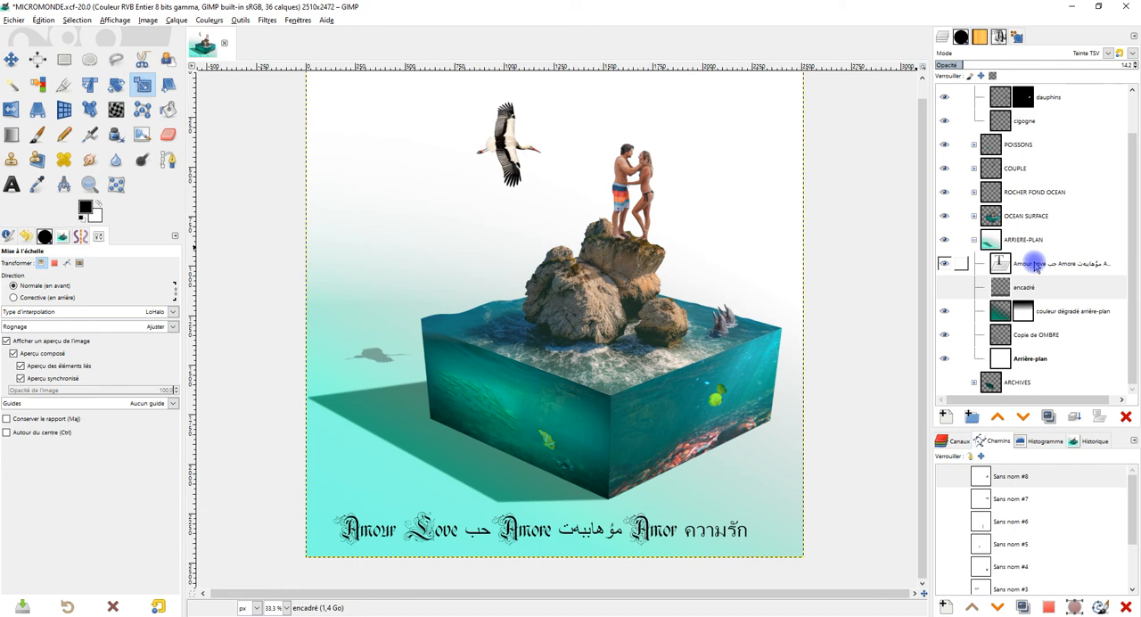
pyautogui.rightClick(1037, 265)
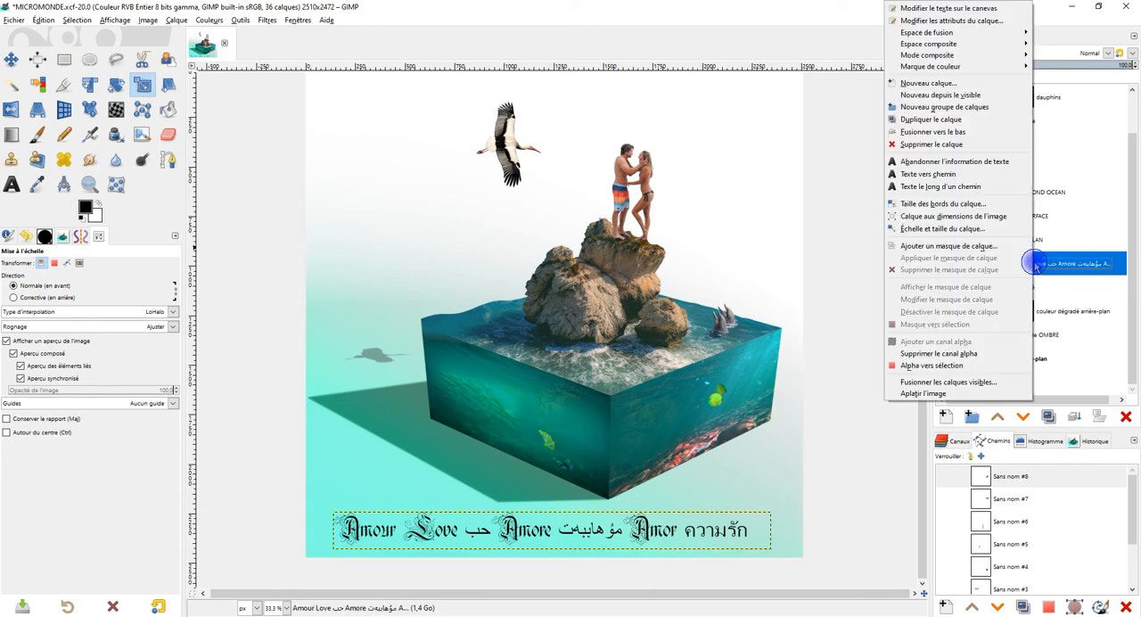
pyautogui.click(1096, 284)
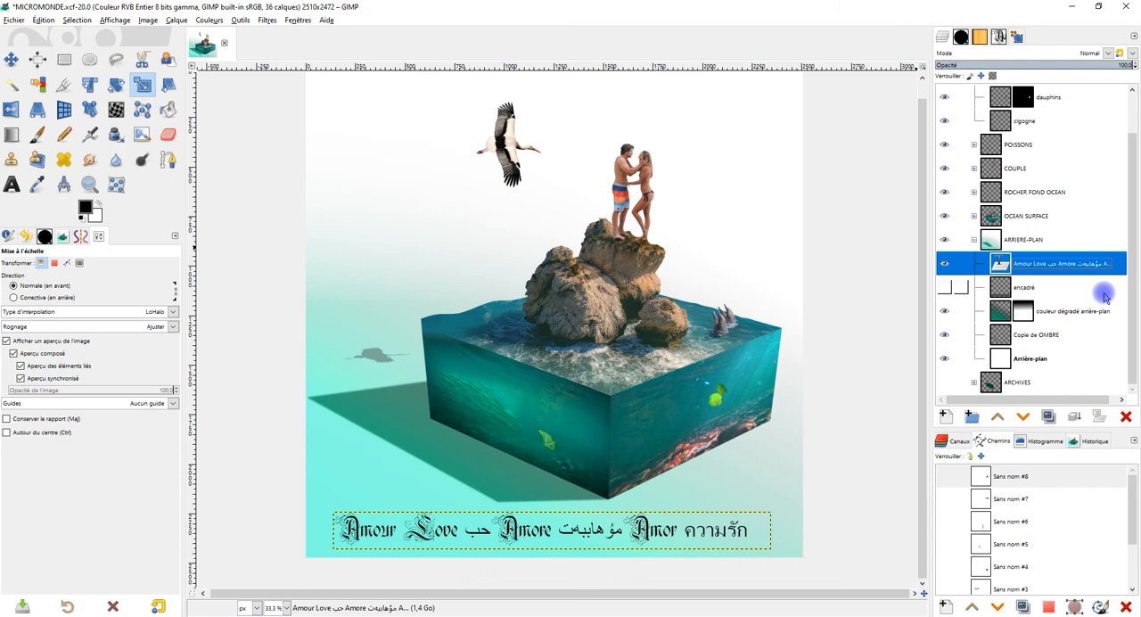
pyautogui.click(1035, 64)
pyautogui.moveTo(1035, 64); pyautogui.dragTo(1139, 64)
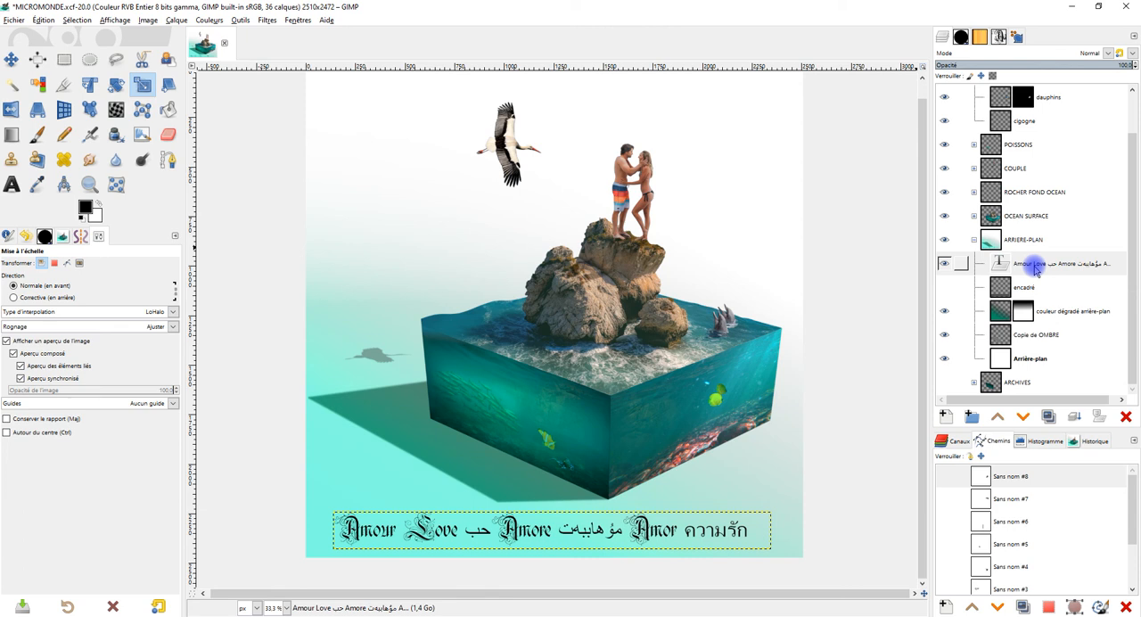
# Step: Start the Ombre portée filter on the text layer and set the shadow colour to white (ffffff)
pyautogui.click(260, 20)
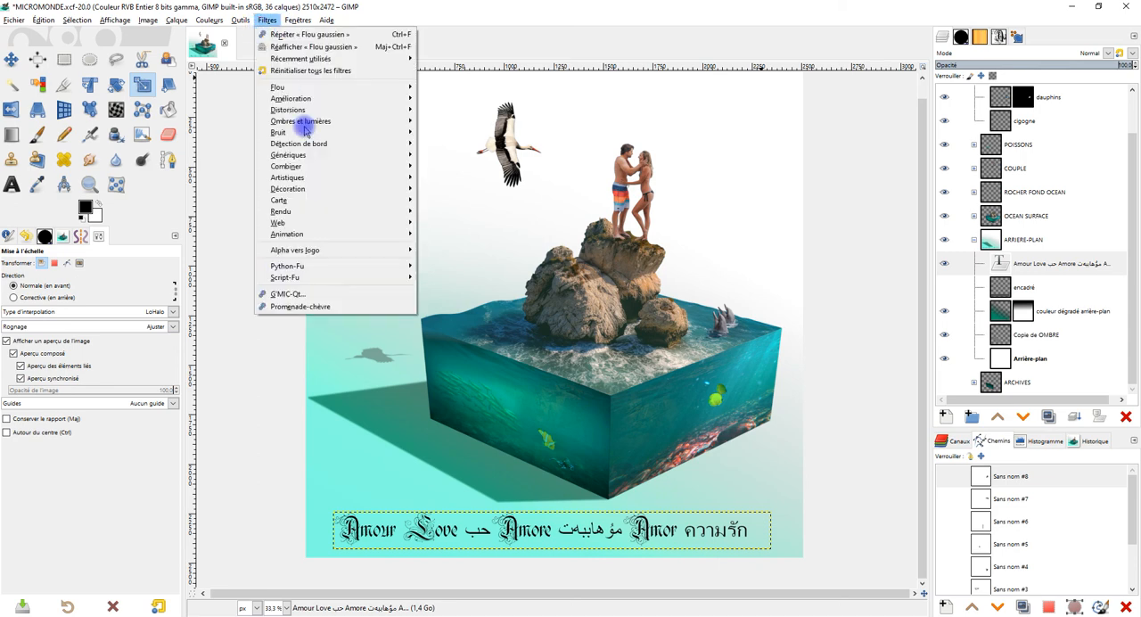
pyautogui.moveTo(364, 121)
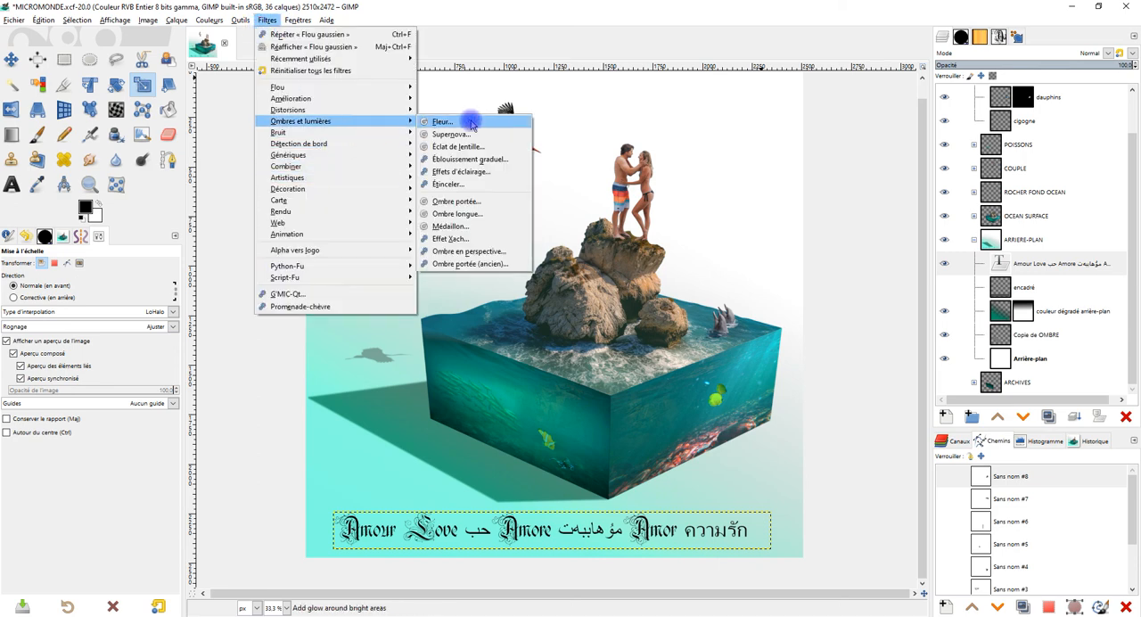
pyautogui.click(481, 205)
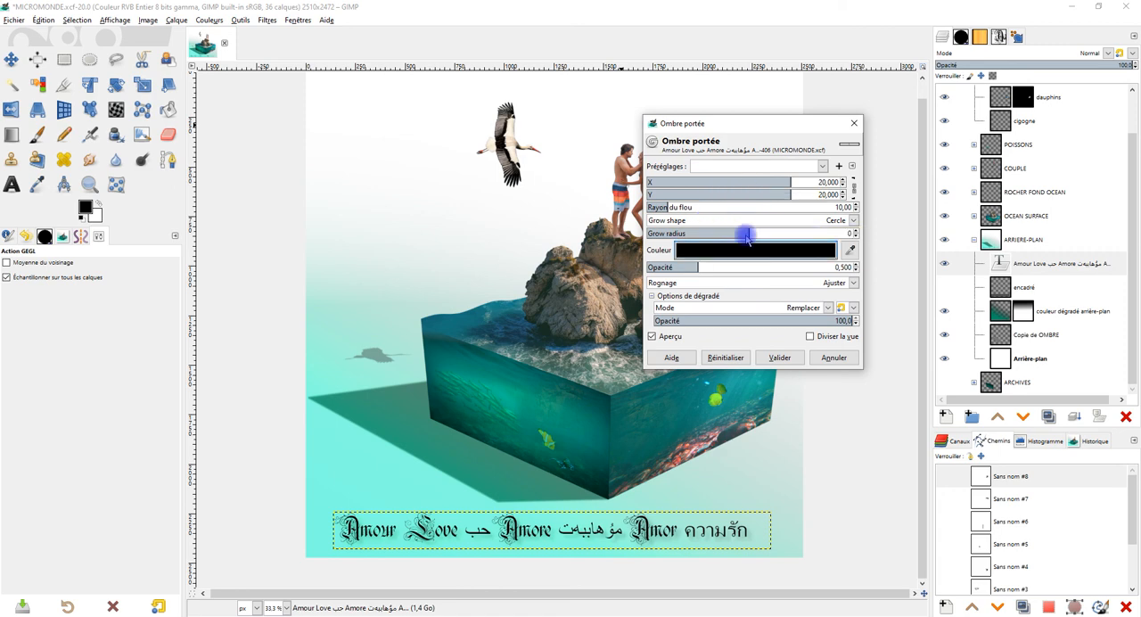
pyautogui.click(747, 249)
pyautogui.moveTo(686, 216); pyautogui.dragTo(616, 145)
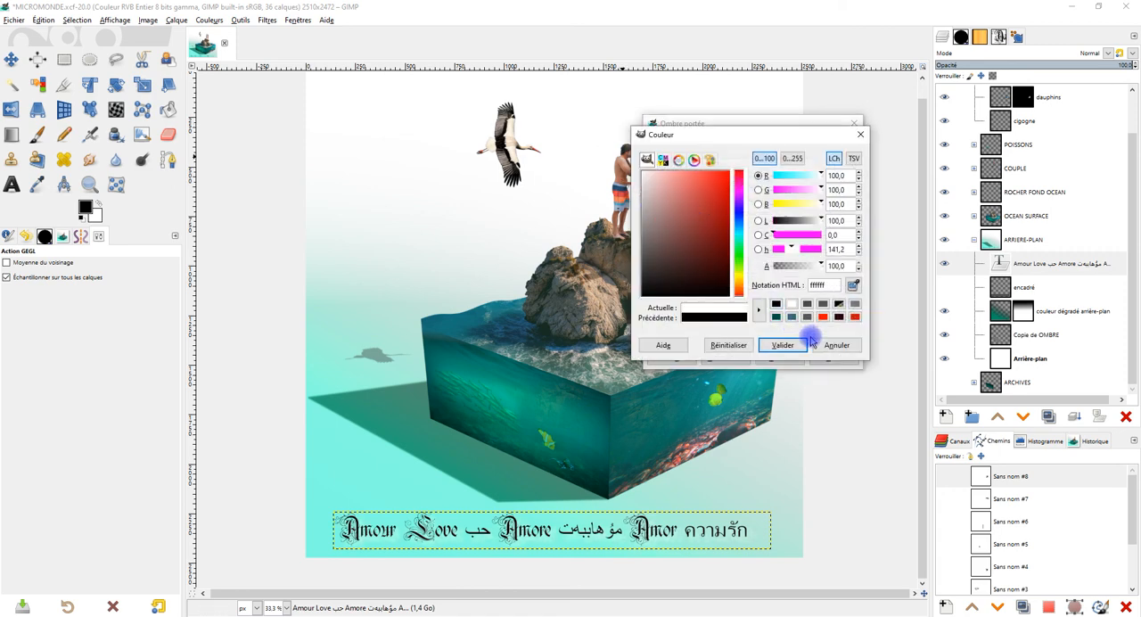
pyautogui.click(785, 344)
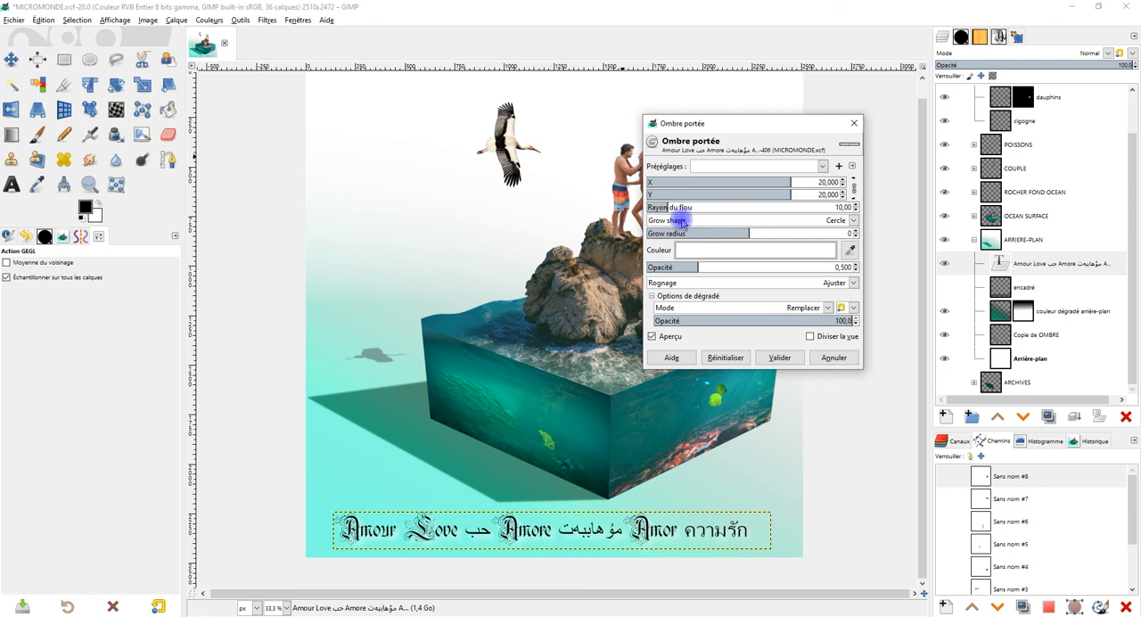
# Step: Set the text's drop shadow to a 1.26 blur radius, X and Y offsets of 5.926 and an opacity of 1.815
pyautogui.moveTo(649, 205)
pyautogui.mouseDown()
pyautogui.moveTo(692, 206)
pyautogui.moveTo(650, 205)
pyautogui.mouseUp()
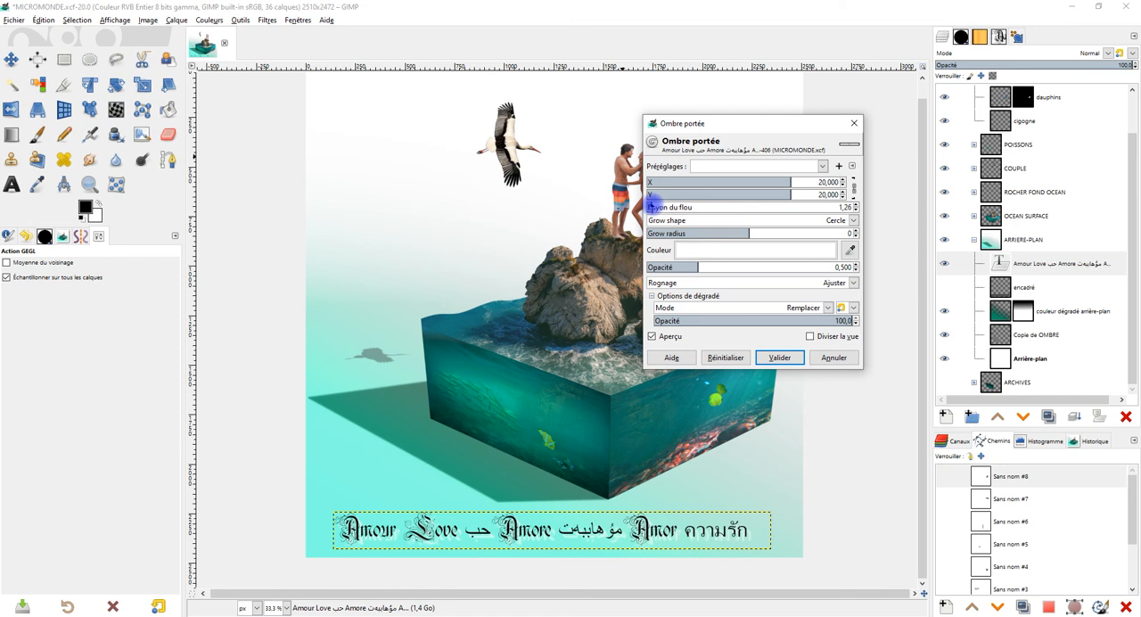
pyautogui.moveTo(704, 264); pyautogui.dragTo(767, 265)
pyautogui.moveTo(788, 181); pyautogui.dragTo(757, 183)
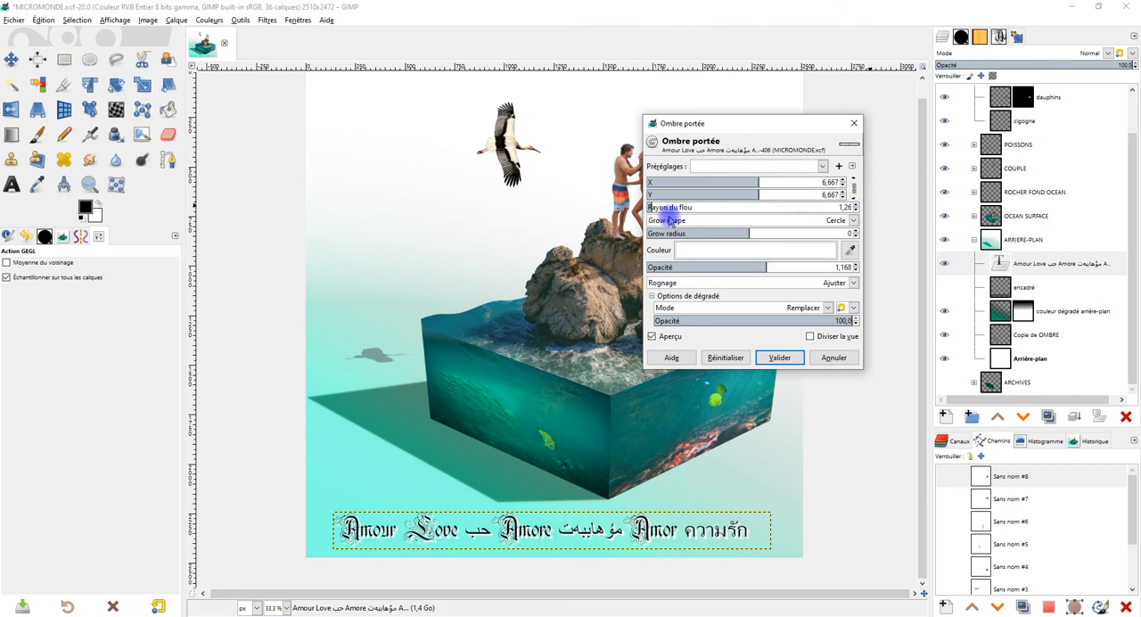
pyautogui.click(844, 266)
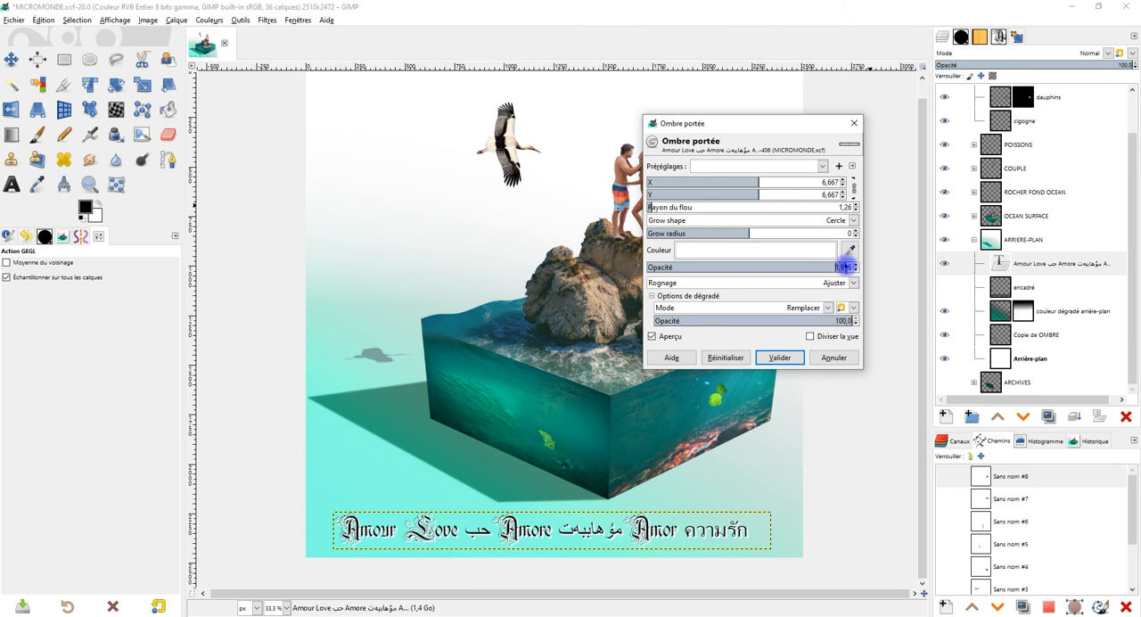
pyautogui.moveTo(616, 474); pyautogui.dragTo(659, 400)
pyautogui.moveTo(755, 185)
pyautogui.mouseDown()
pyautogui.moveTo(734, 183)
pyautogui.moveTo(757, 182)
pyautogui.mouseUp()
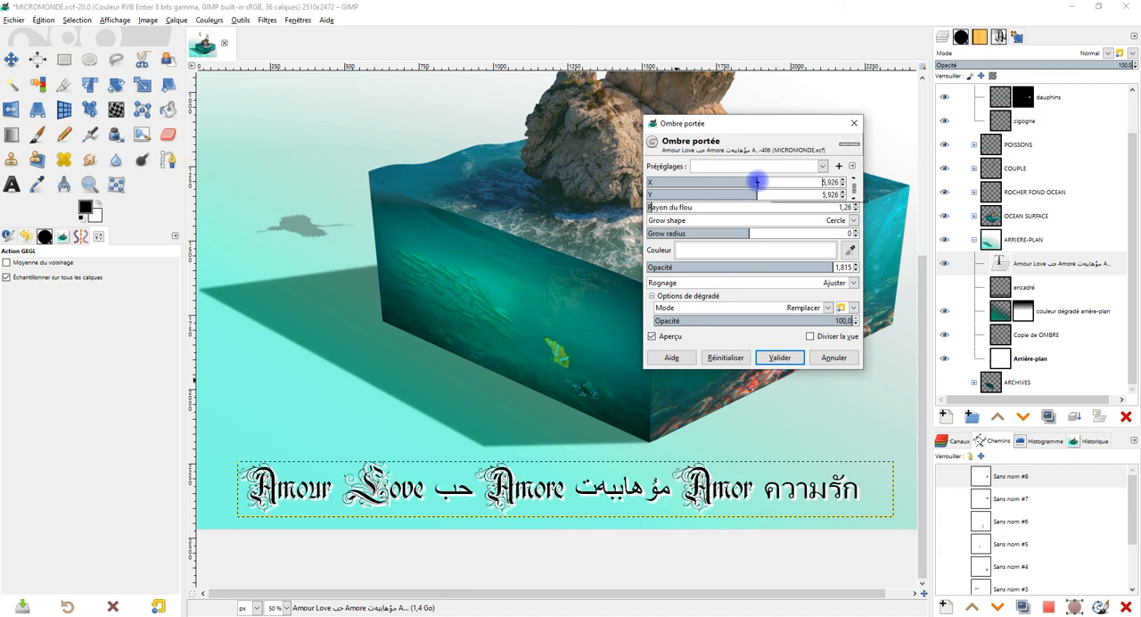
# Step: Raise the shadow opacity to 2.000, set the blur radius to 0.37 and the grow radius to 4, and apply the drop shadow
pyautogui.moveTo(761, 265); pyautogui.dragTo(900, 264)
pyautogui.moveTo(652, 208); pyautogui.dragTo(651, 200)
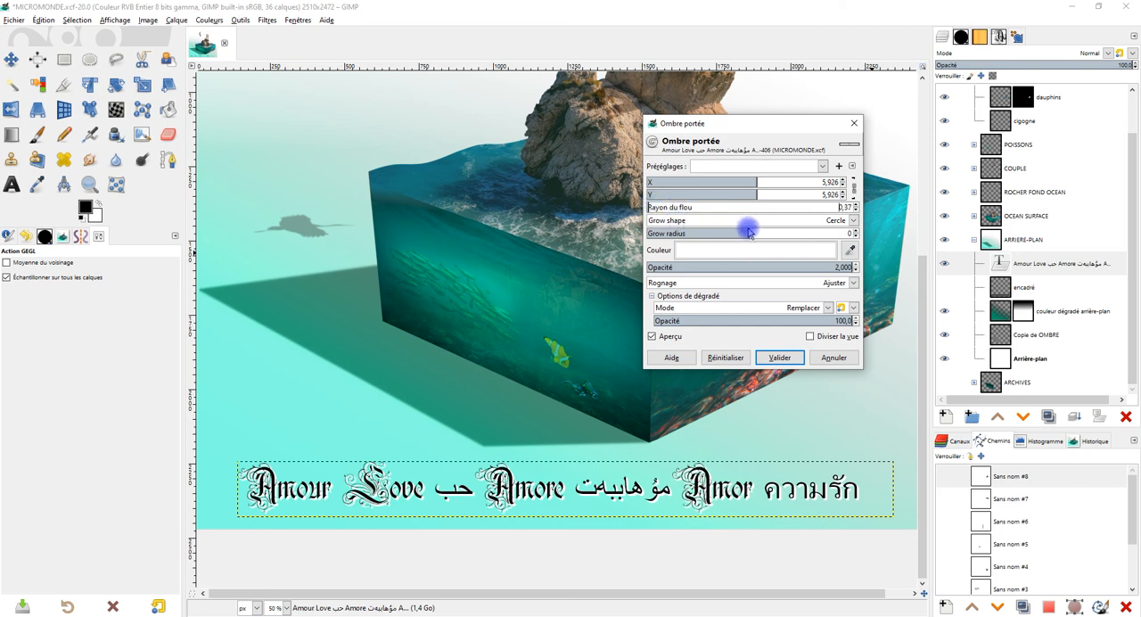
pyautogui.moveTo(747, 231)
pyautogui.mouseDown()
pyautogui.moveTo(798, 230)
pyautogui.moveTo(770, 230)
pyautogui.mouseUp()
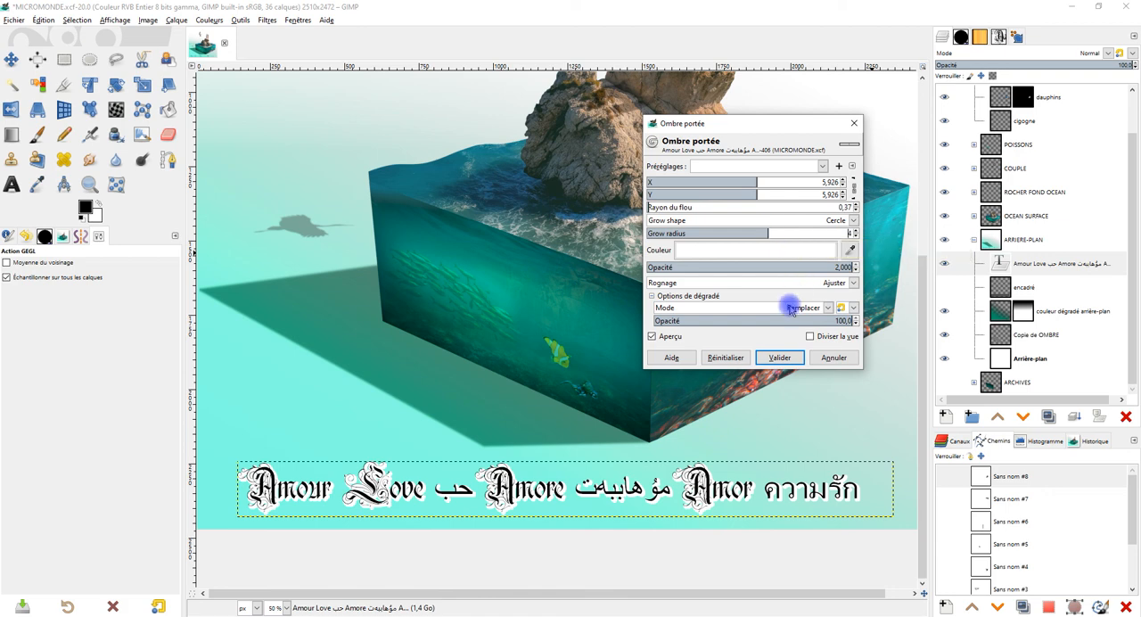
pyautogui.click(780, 356)
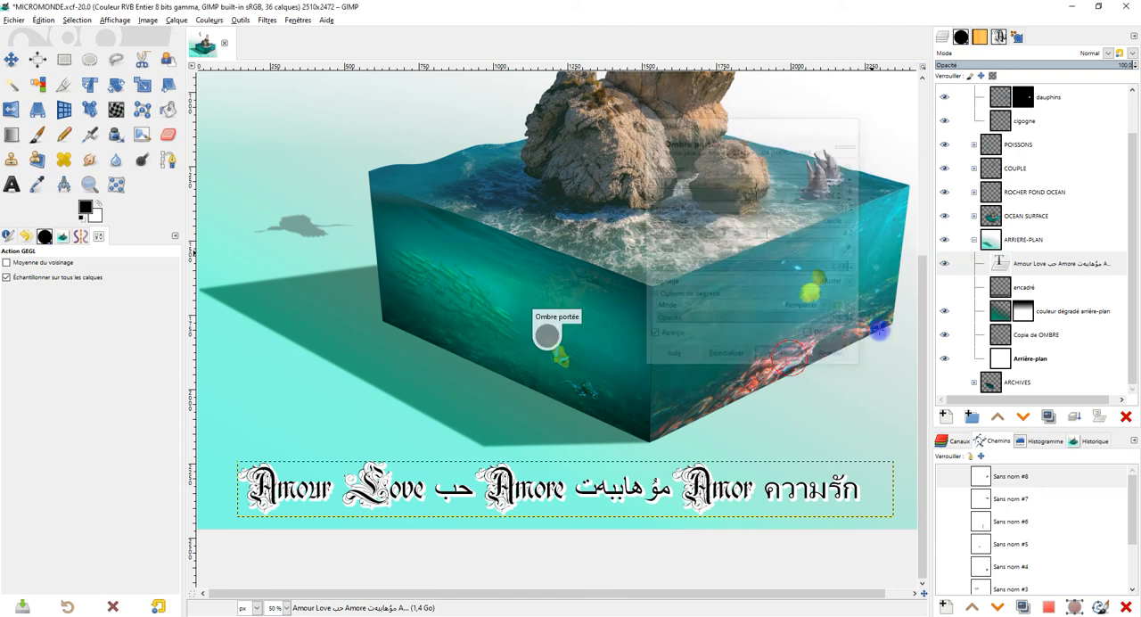
# Step: Delete the hidden encadré layer and check the whole composition
pyautogui.click(1061, 287)
pyautogui.click(1126, 417)
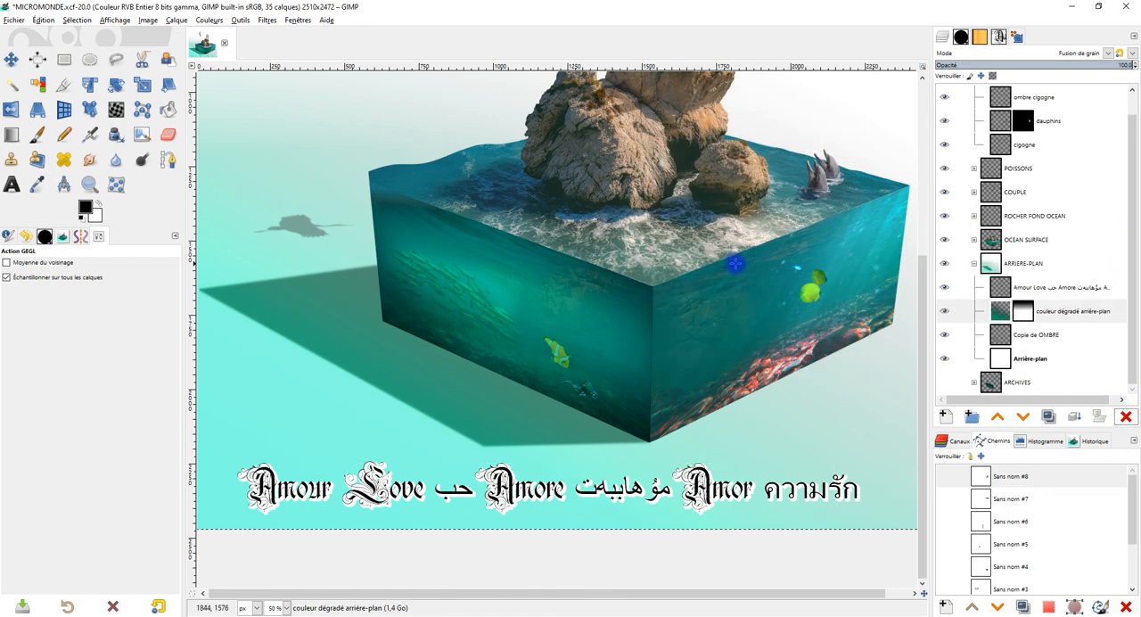
pyautogui.scroll(-2, 663, 355)
pyautogui.scroll(1, 663, 355)
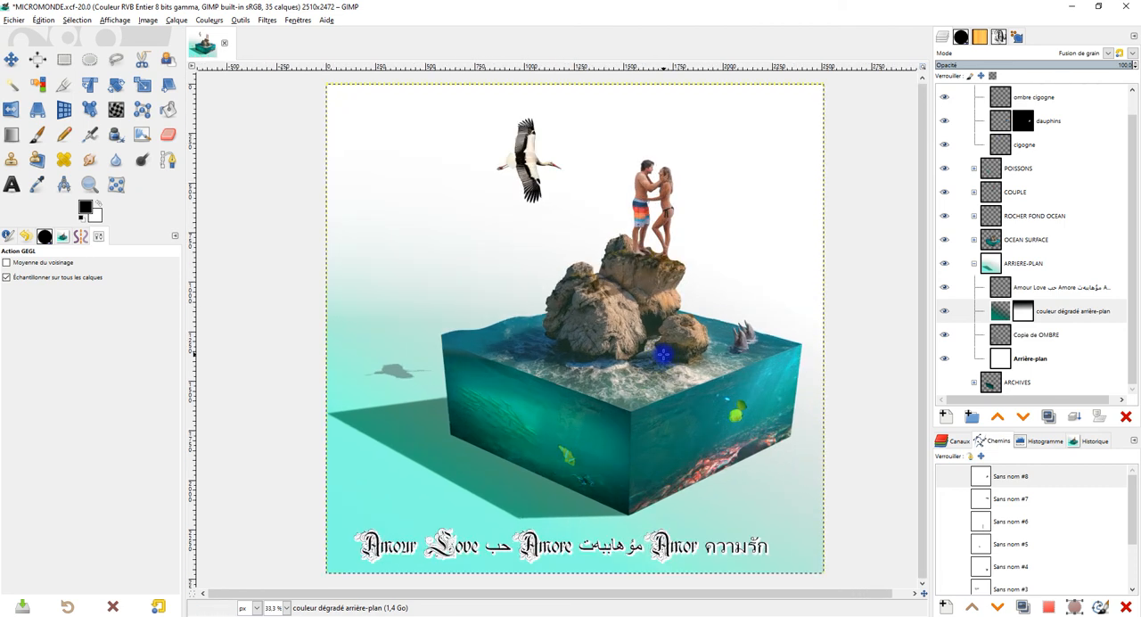
pyautogui.moveTo(700, 341); pyautogui.dragTo(699, 334)
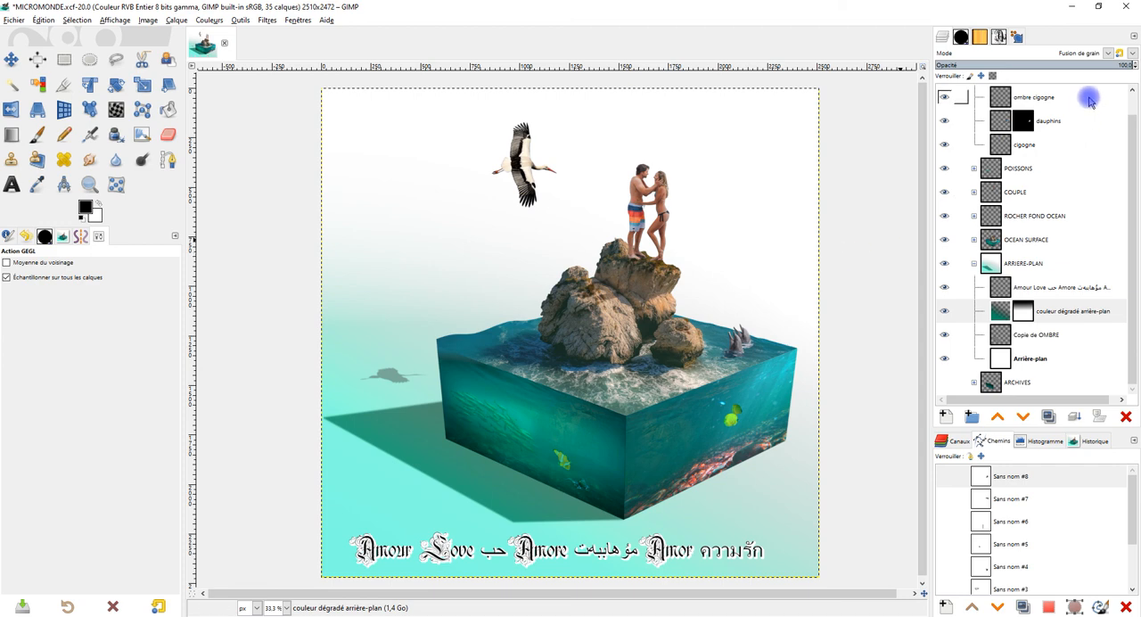
# Step: Collapse the cigogne et dauphins and ARRIERE-PLAN layer groups
pyautogui.scroll(1, 1039, 143)
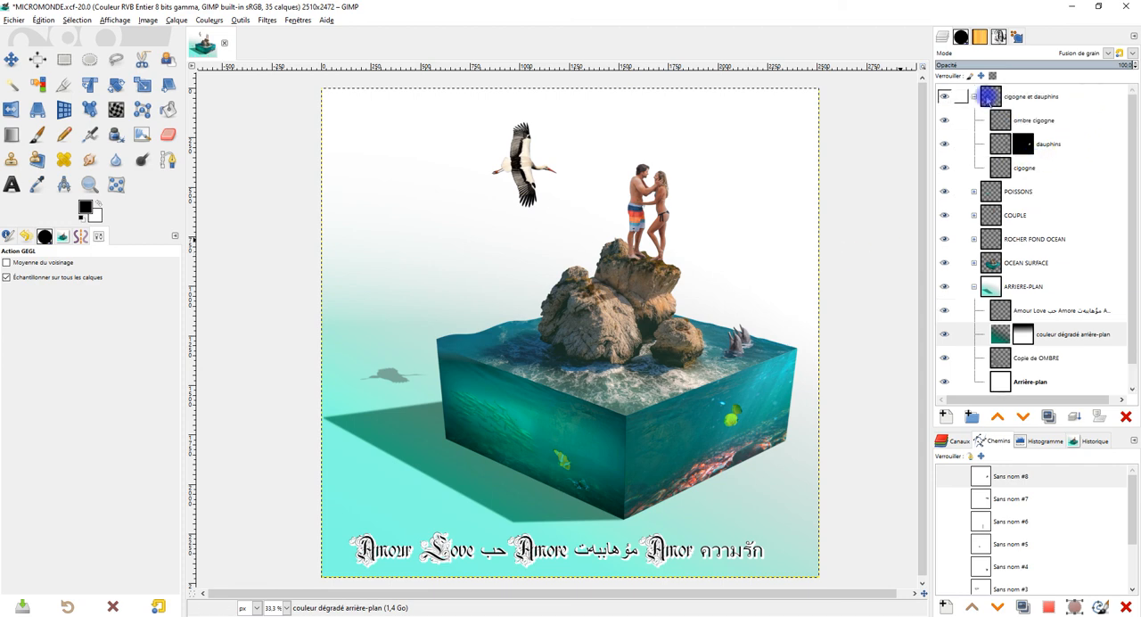
pyautogui.click(974, 96)
pyautogui.click(973, 216)
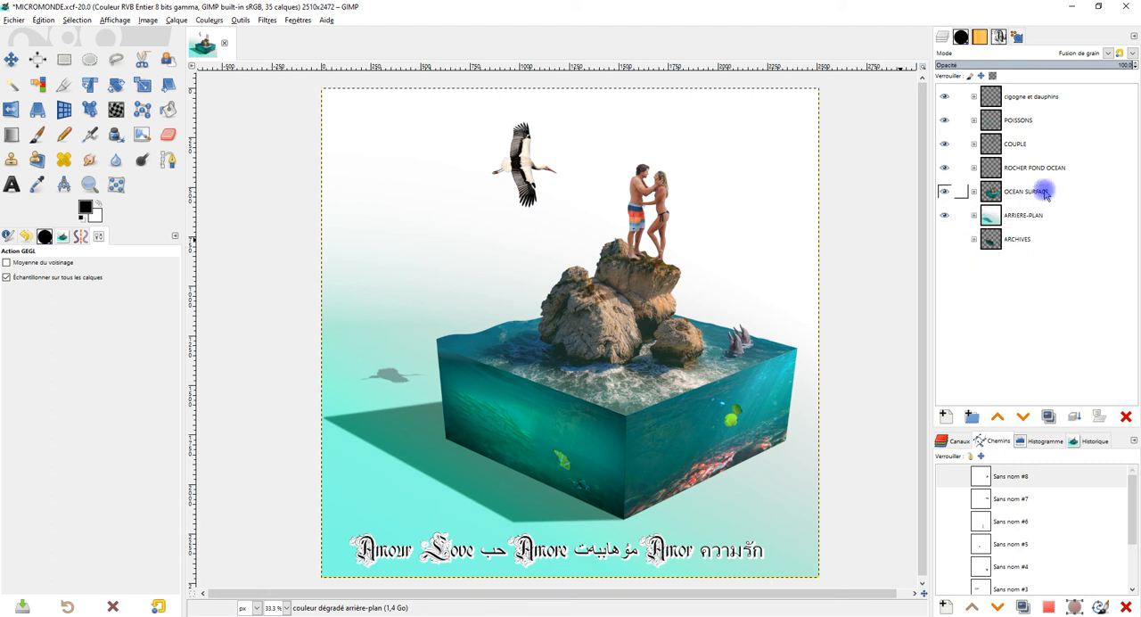